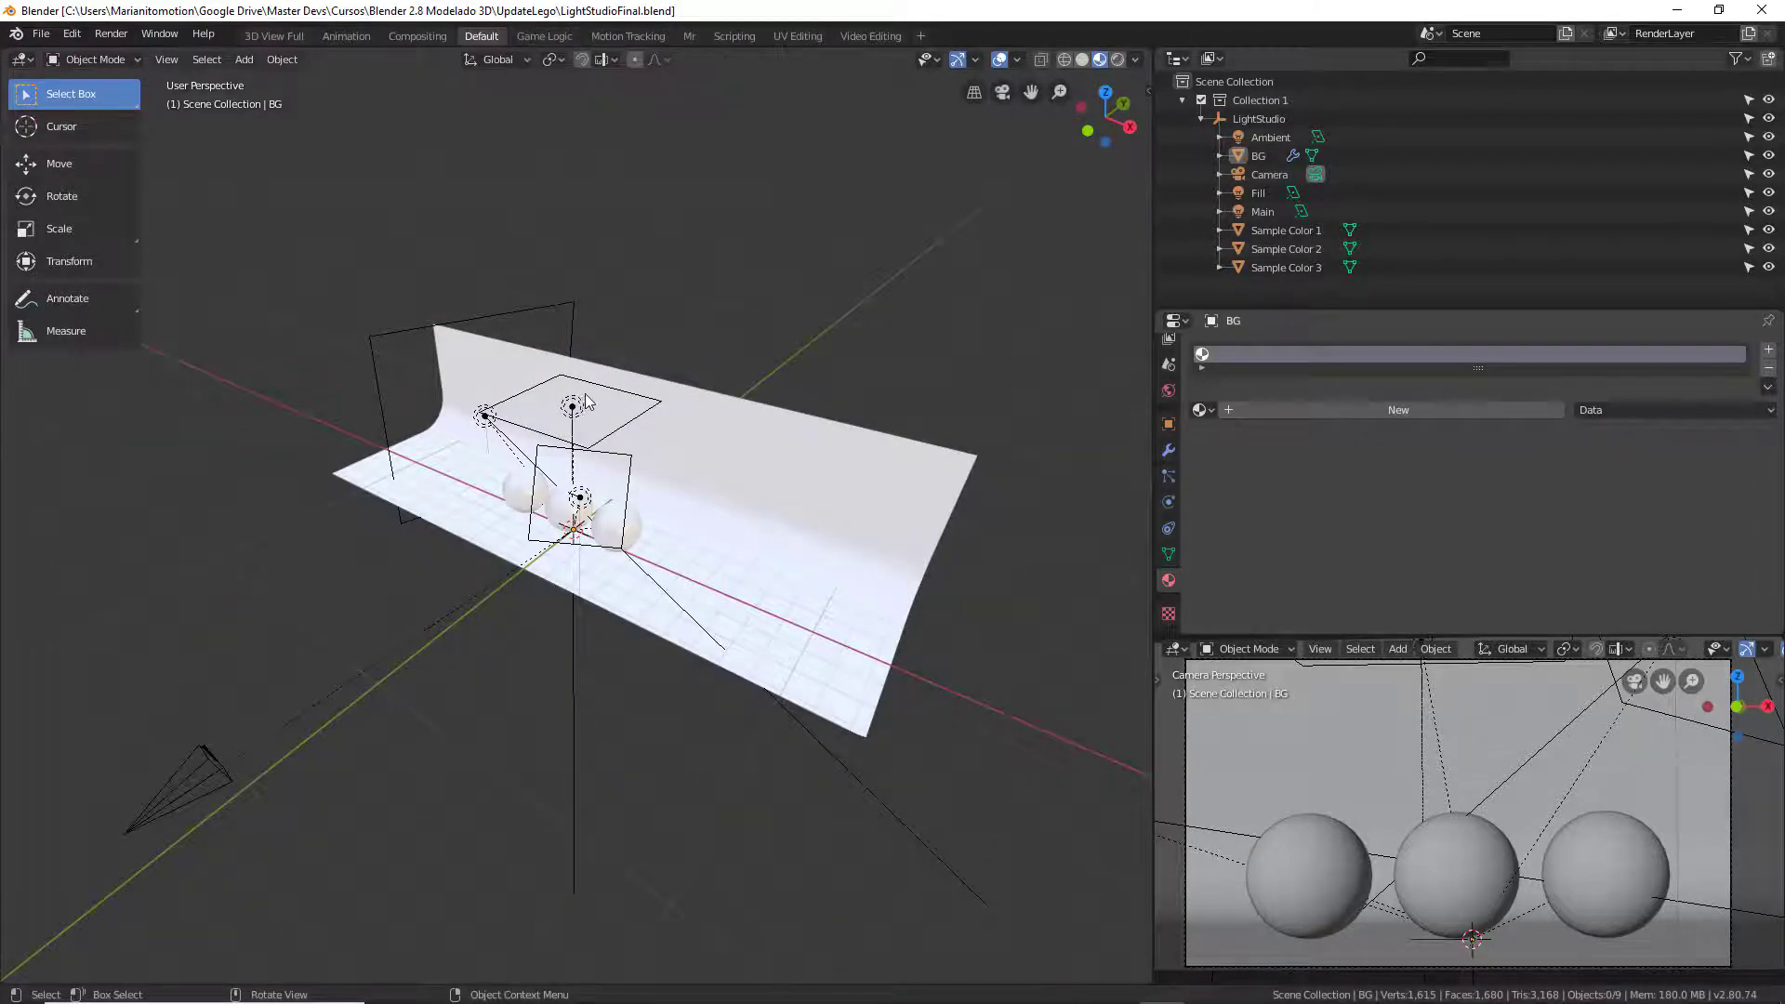
Step: Orbit to a front view of the light studio and select the Main area light (20mW, Square, 0.03m)
scroll(589, 400, up, 3)
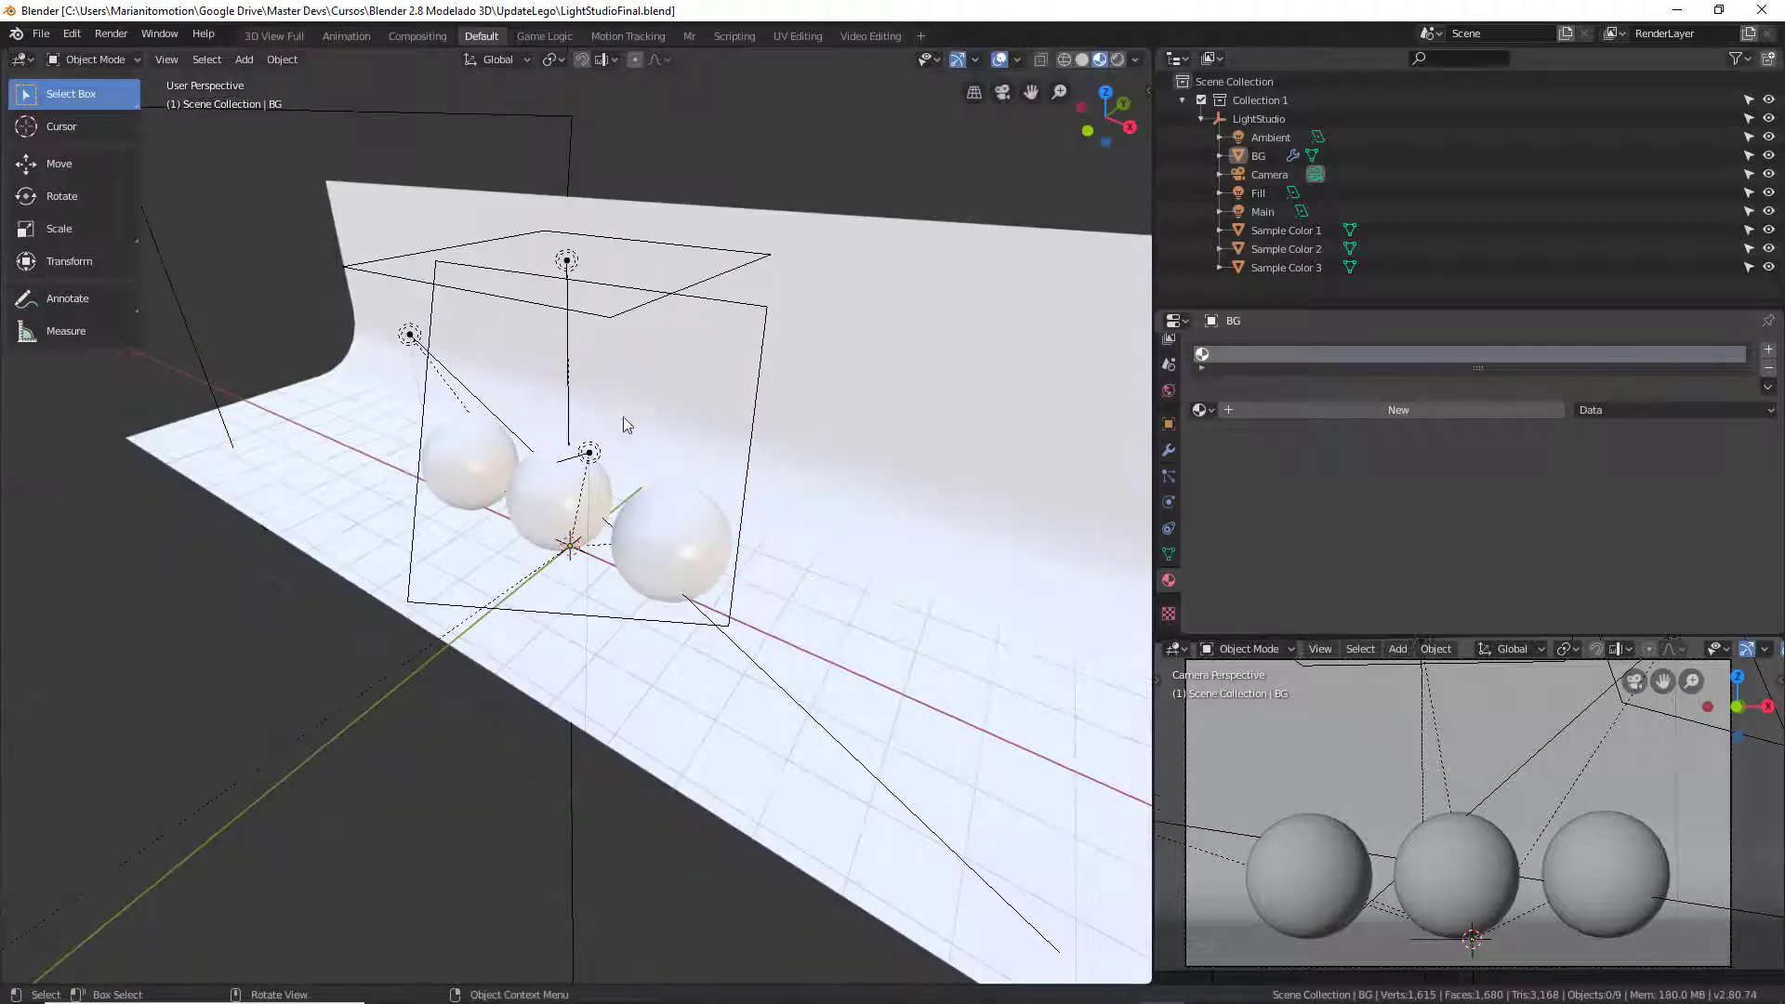
mouse_move(623, 417)
middle_down()
mouse_move(599, 409)
mouse_move(612, 422)
middle_up()
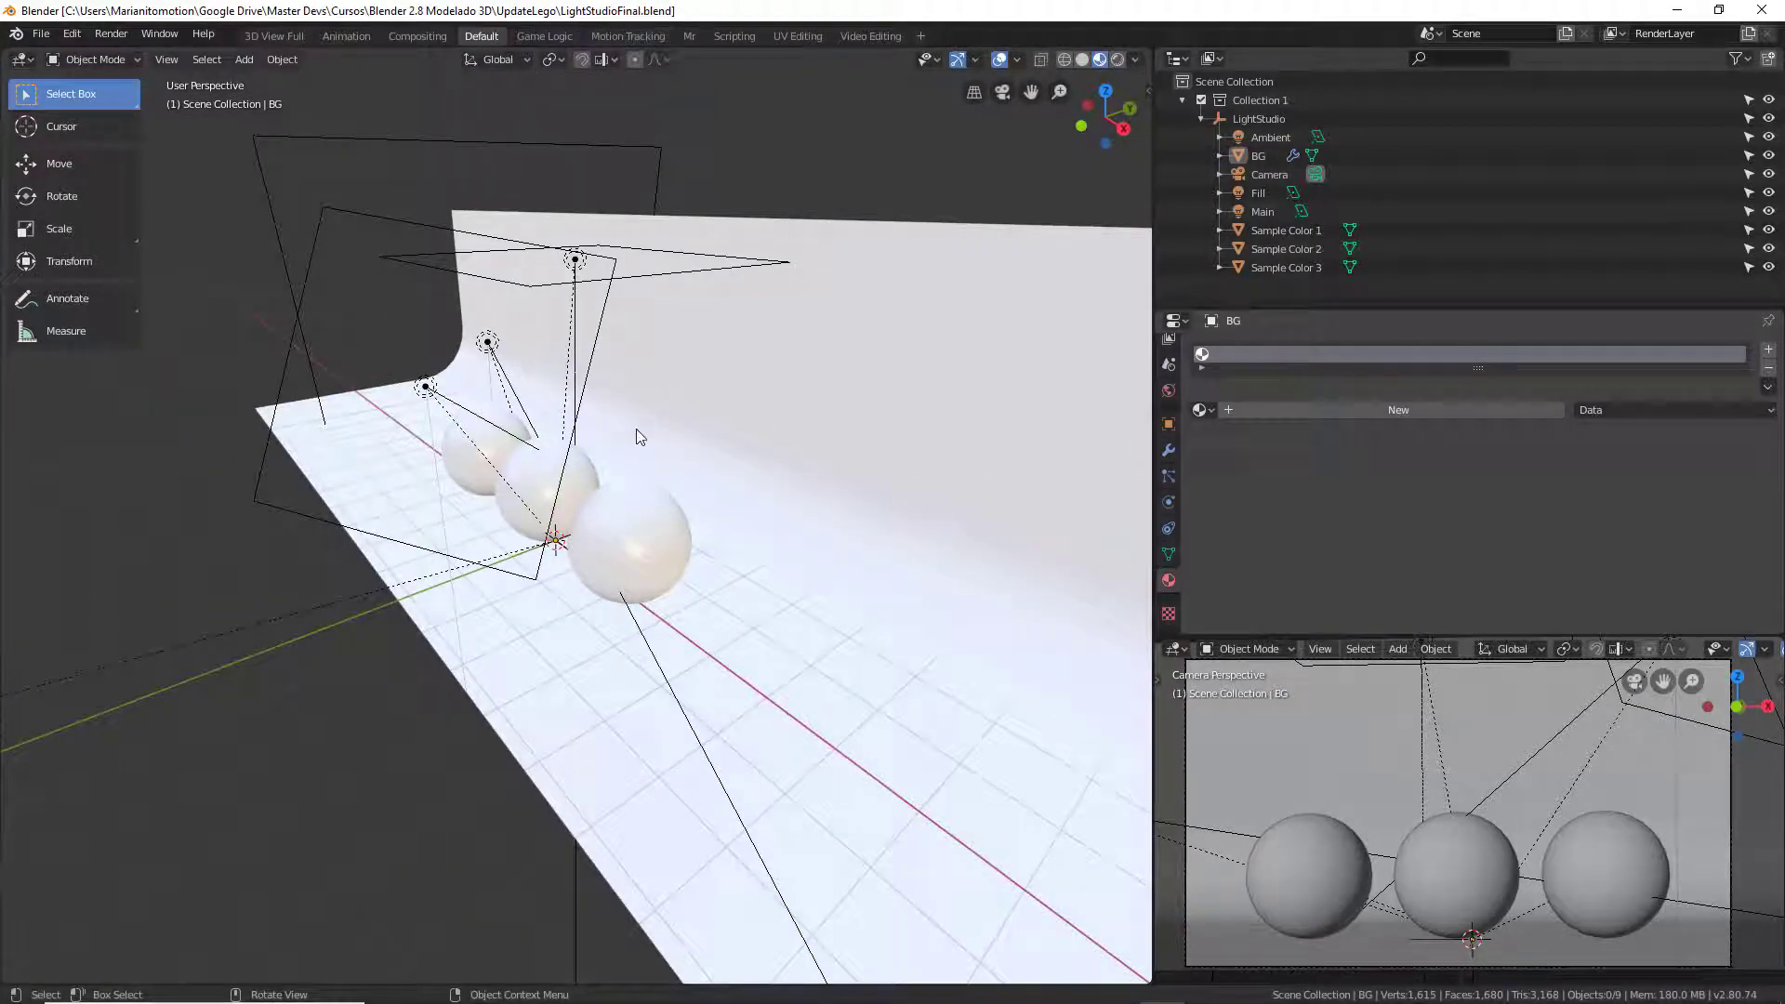
mouse_move(638, 437)
middle_down()
mouse_move(805, 428)
mouse_move(790, 418)
mouse_move(808, 458)
mouse_move(787, 425)
mouse_move(746, 447)
mouse_move(734, 417)
middle_up()
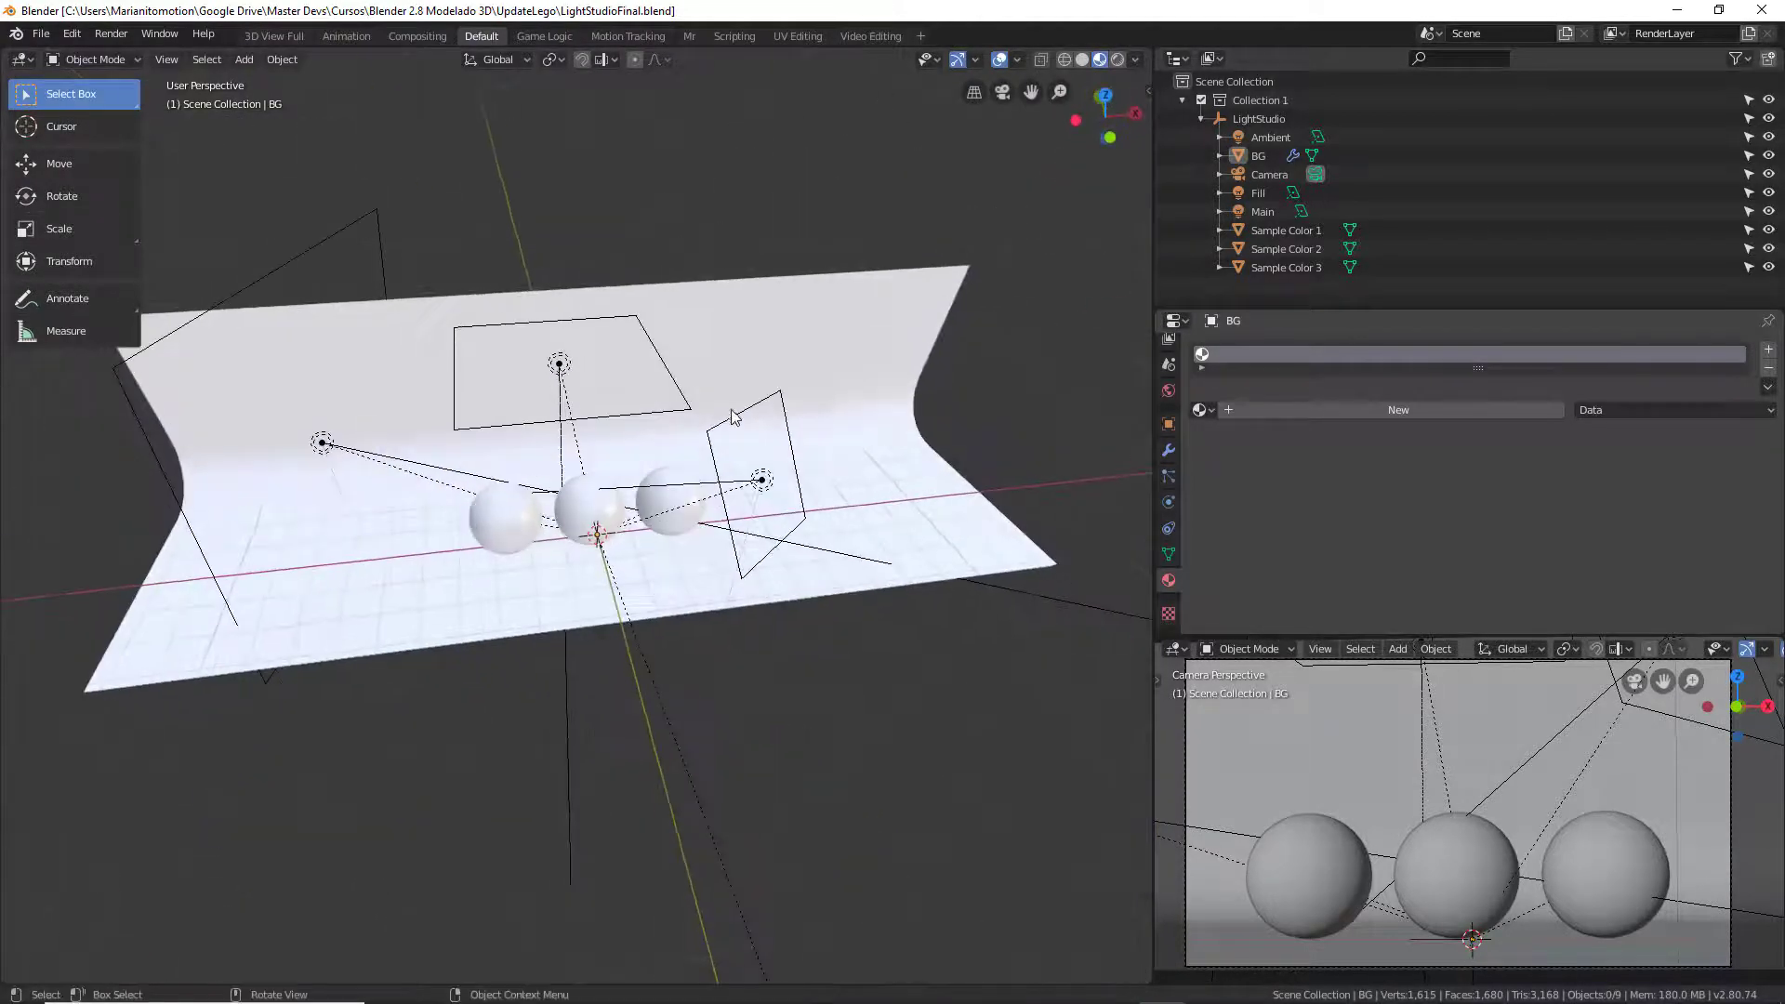
click(735, 417)
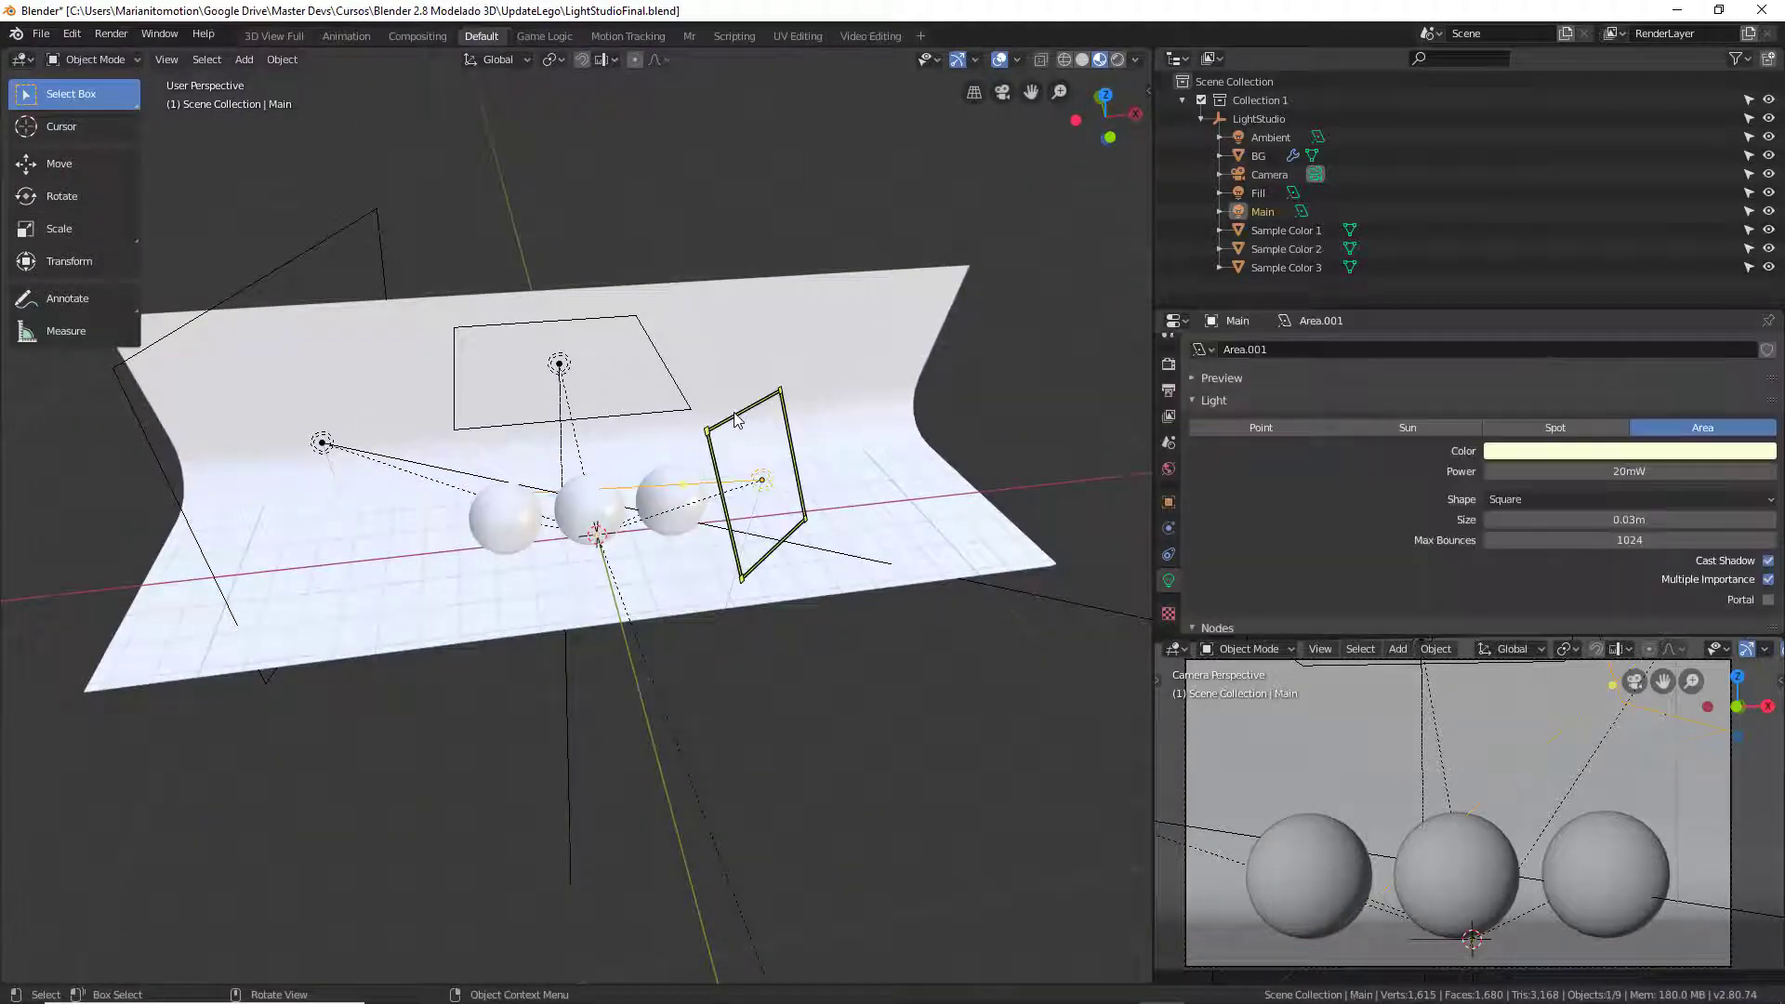
Step: Select the Fill light, then the light-blue Ambient light (20mW, 0.1m), and close in on the spheres
click(666, 417)
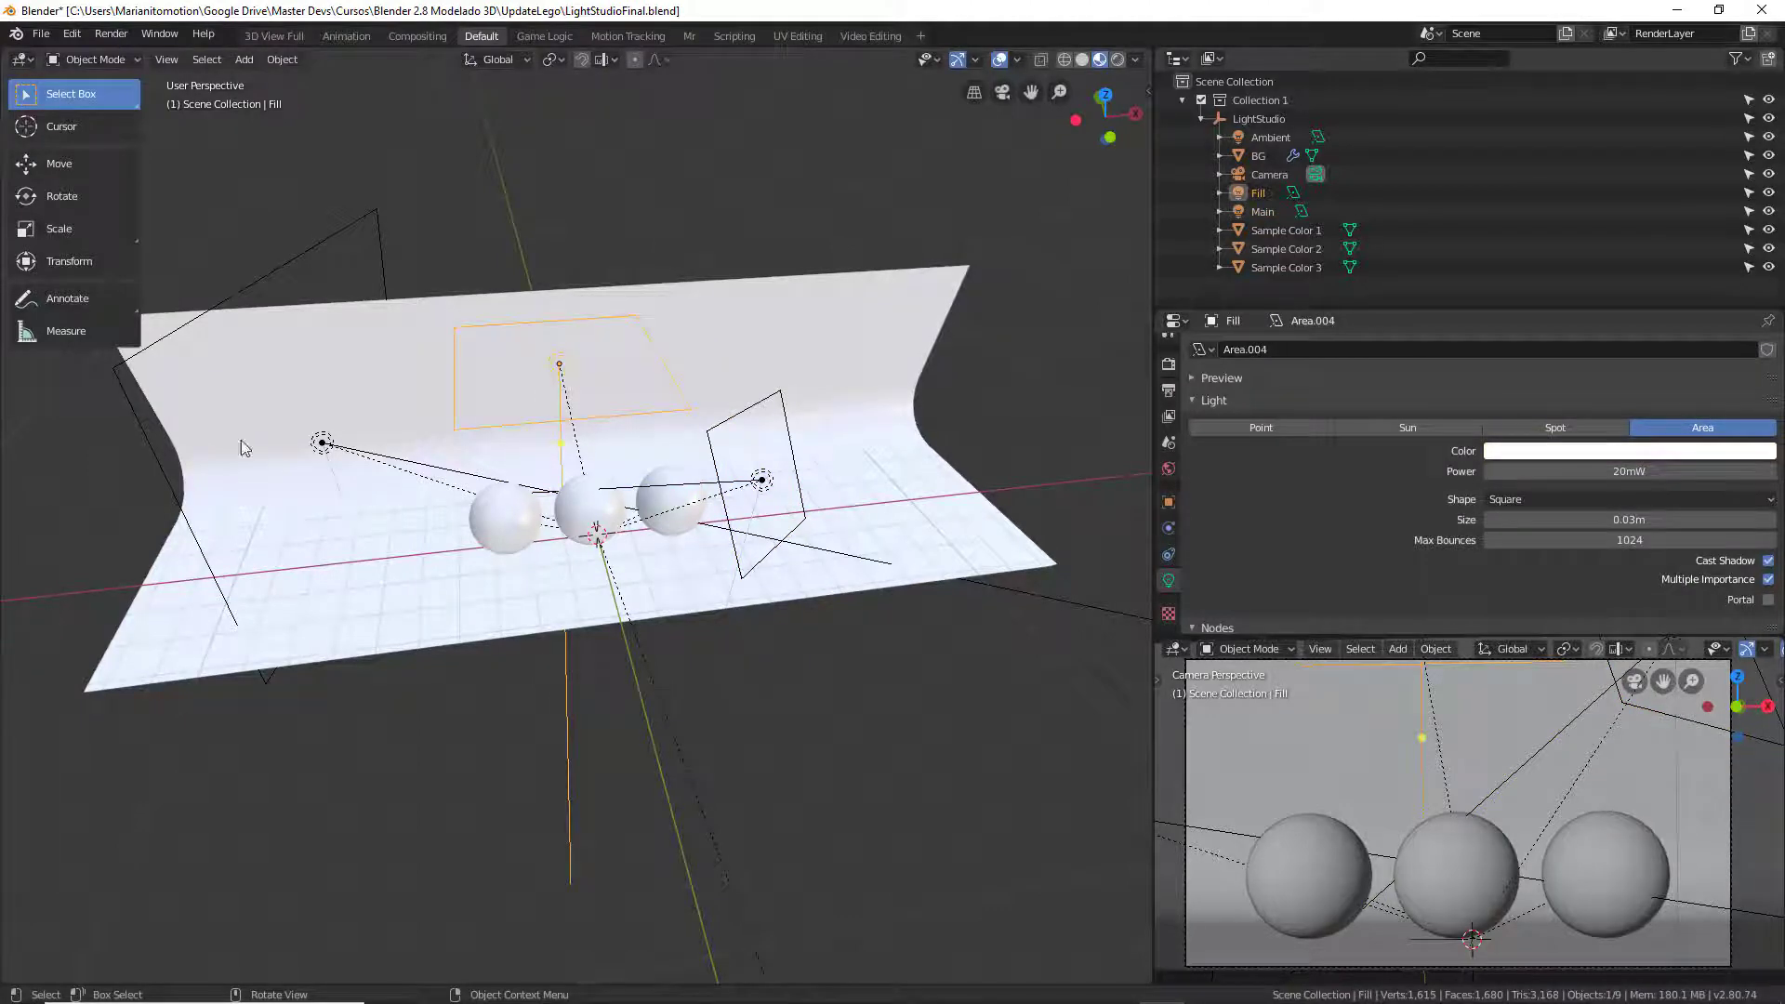
click(117, 362)
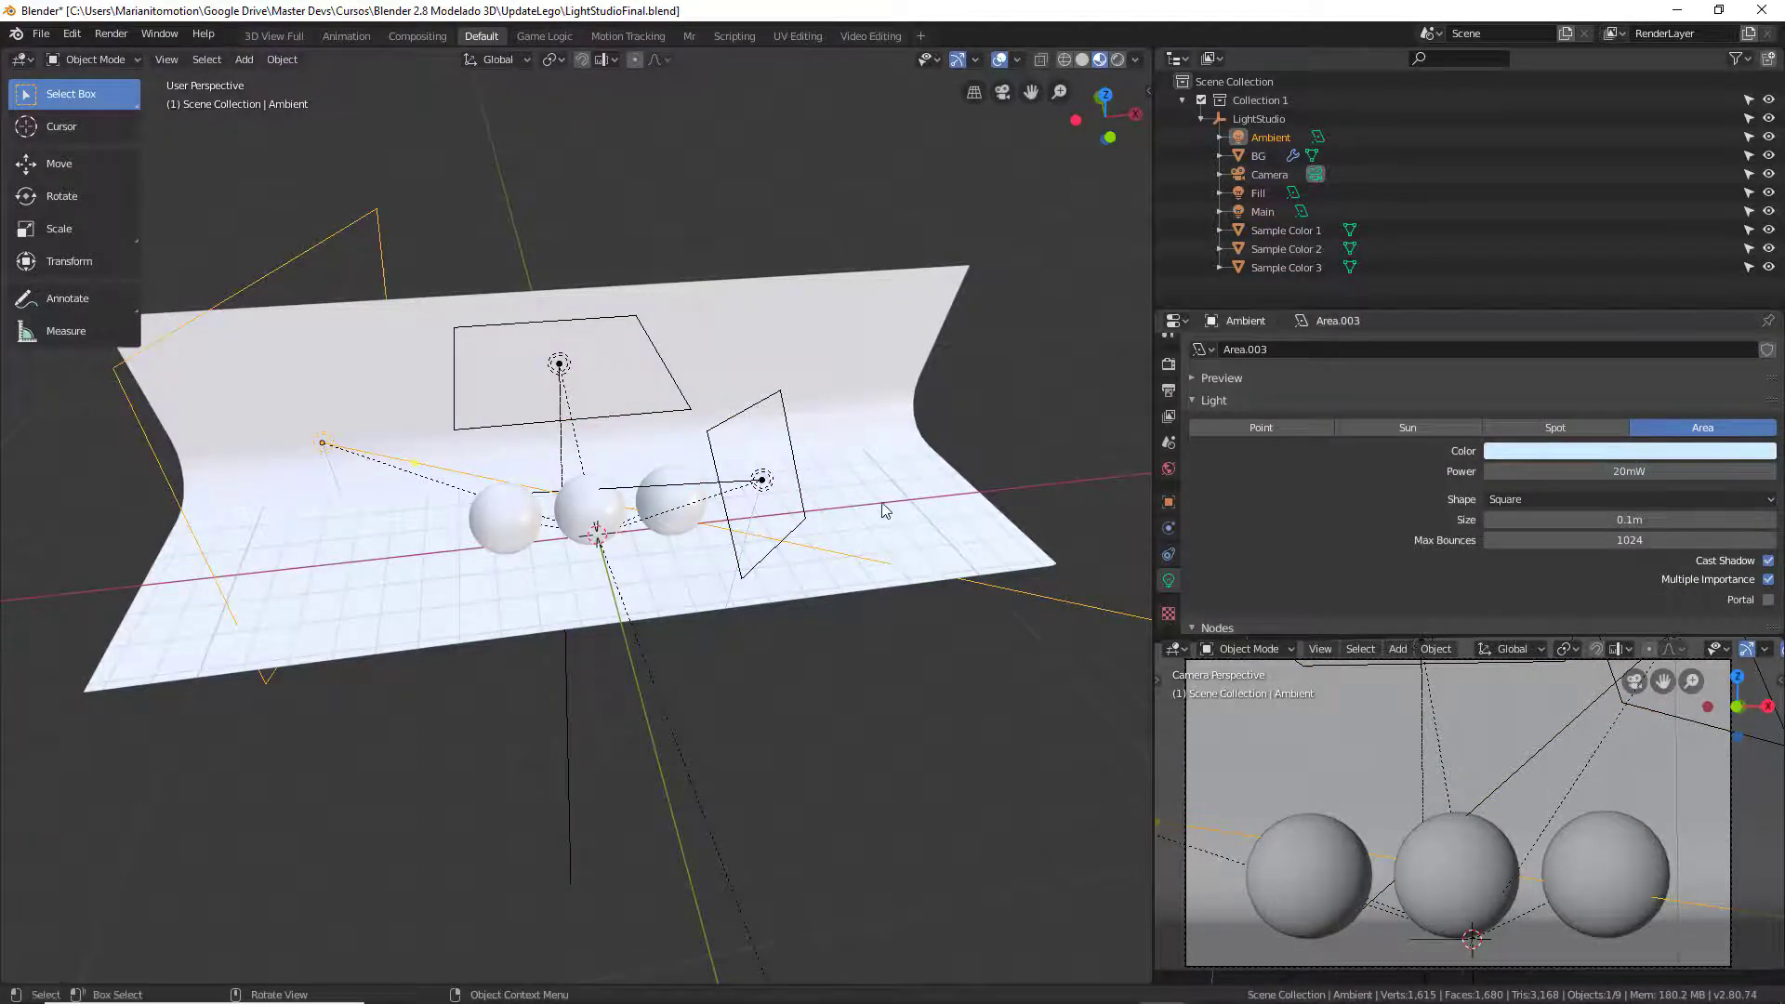
middle_drag(877, 506, 870, 502)
scroll(753, 500, up, 4)
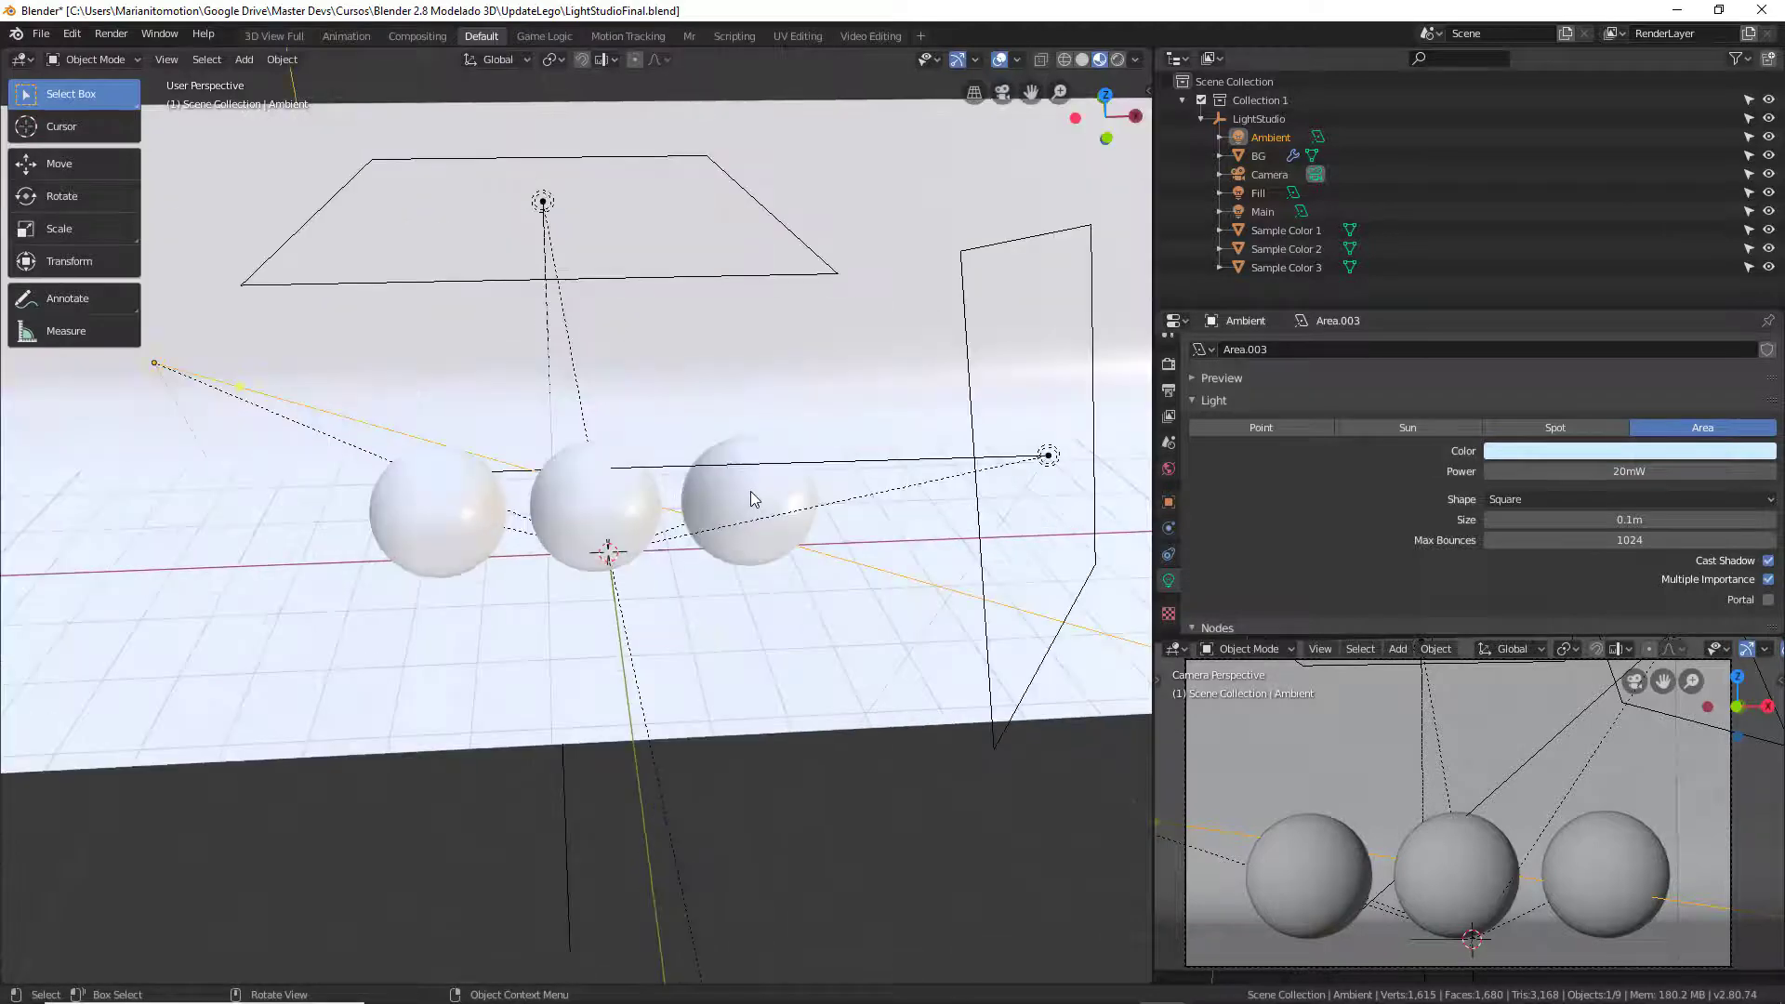
Step: Test-render the three white spheres with F12, cancel the re-render, and start a fresh render
key(F12)
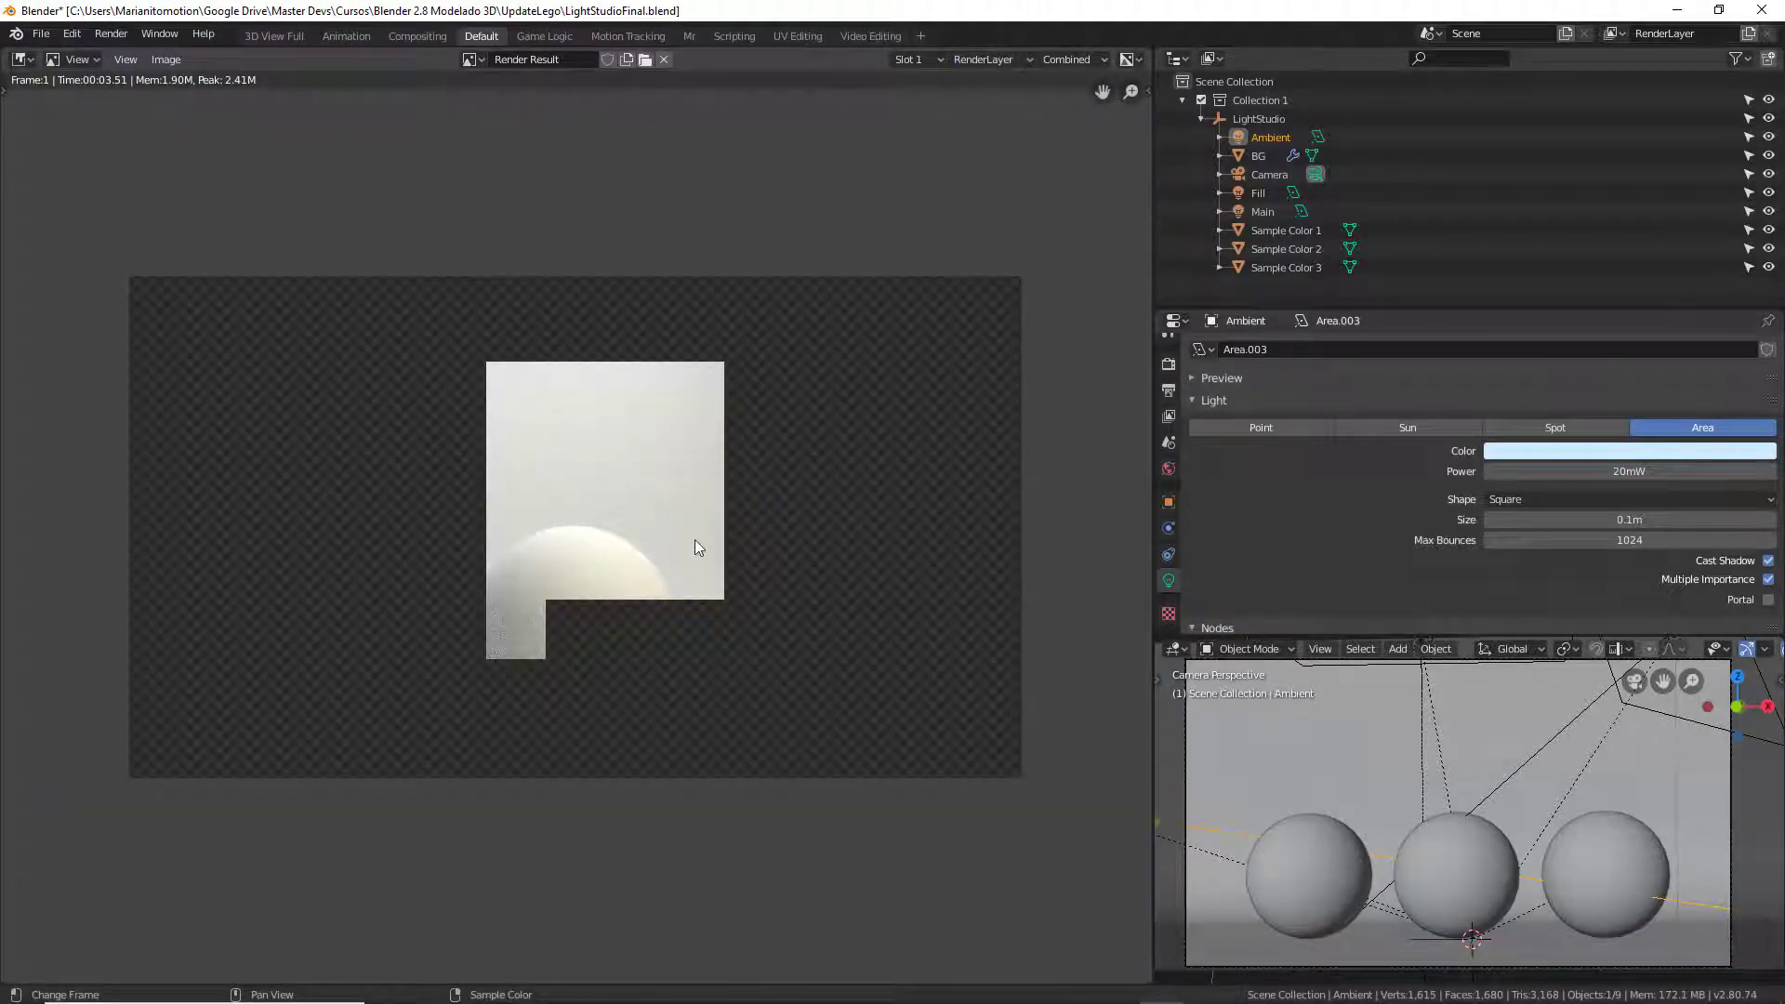
key(F12)
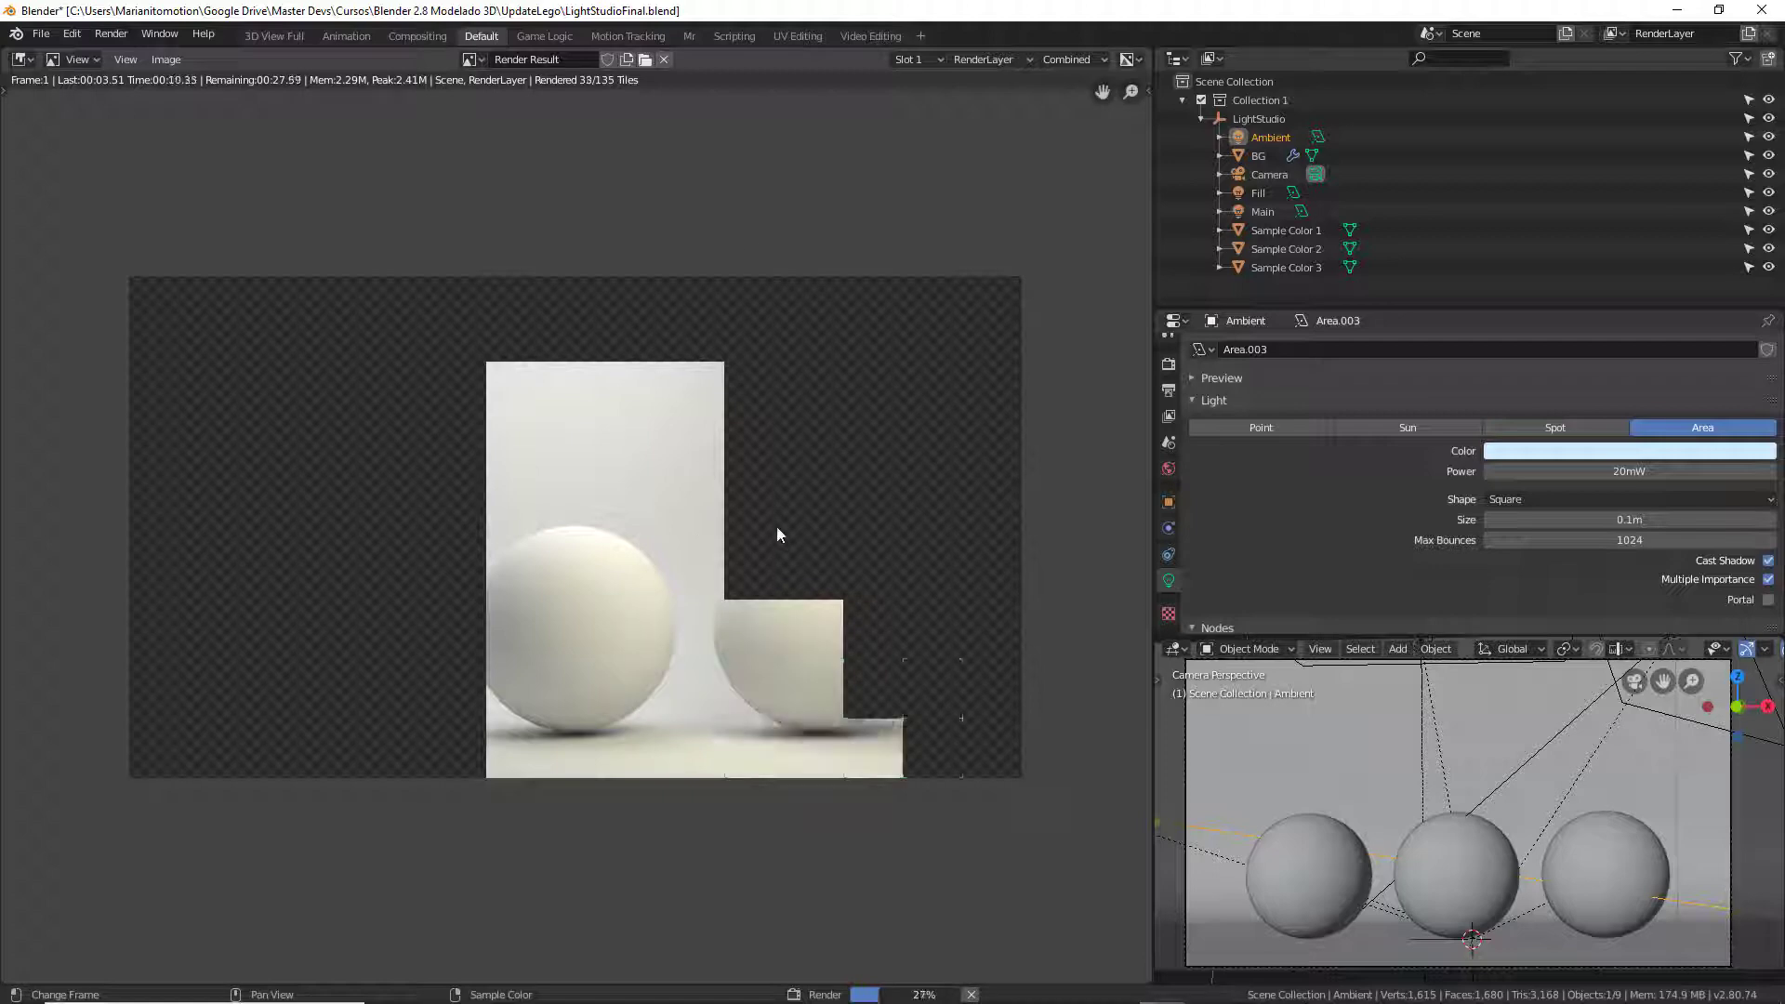
key(Escape)
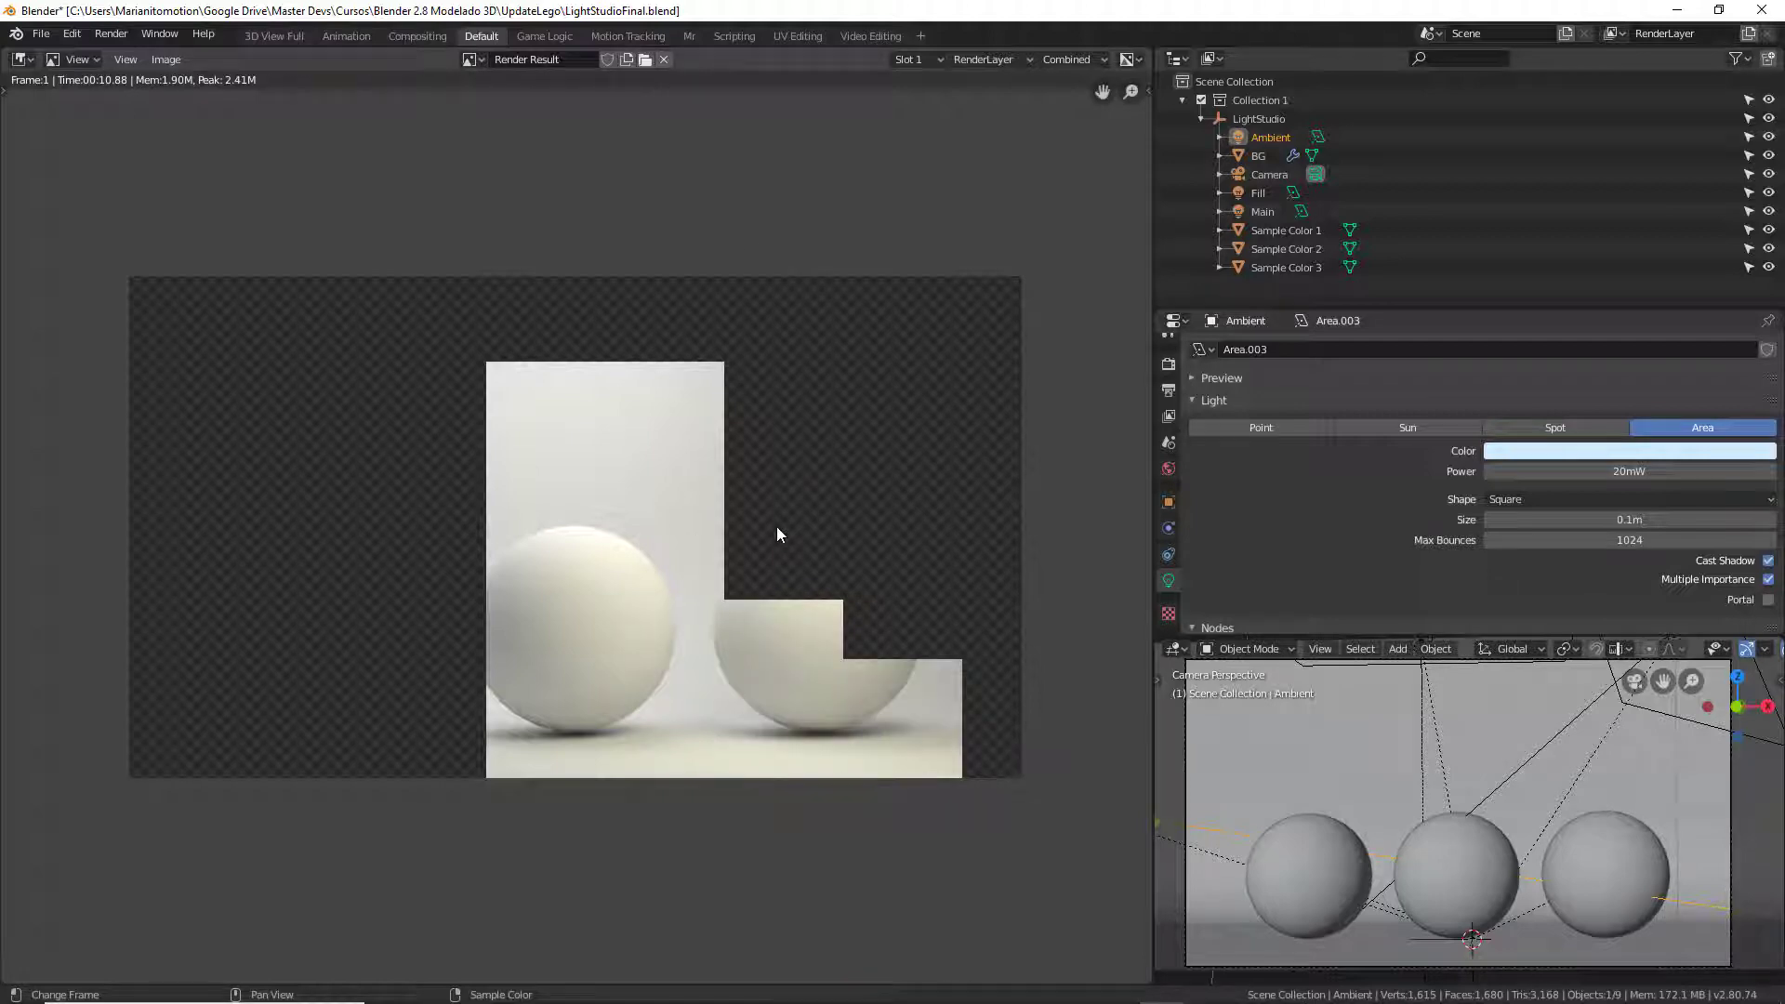
key(Escape)
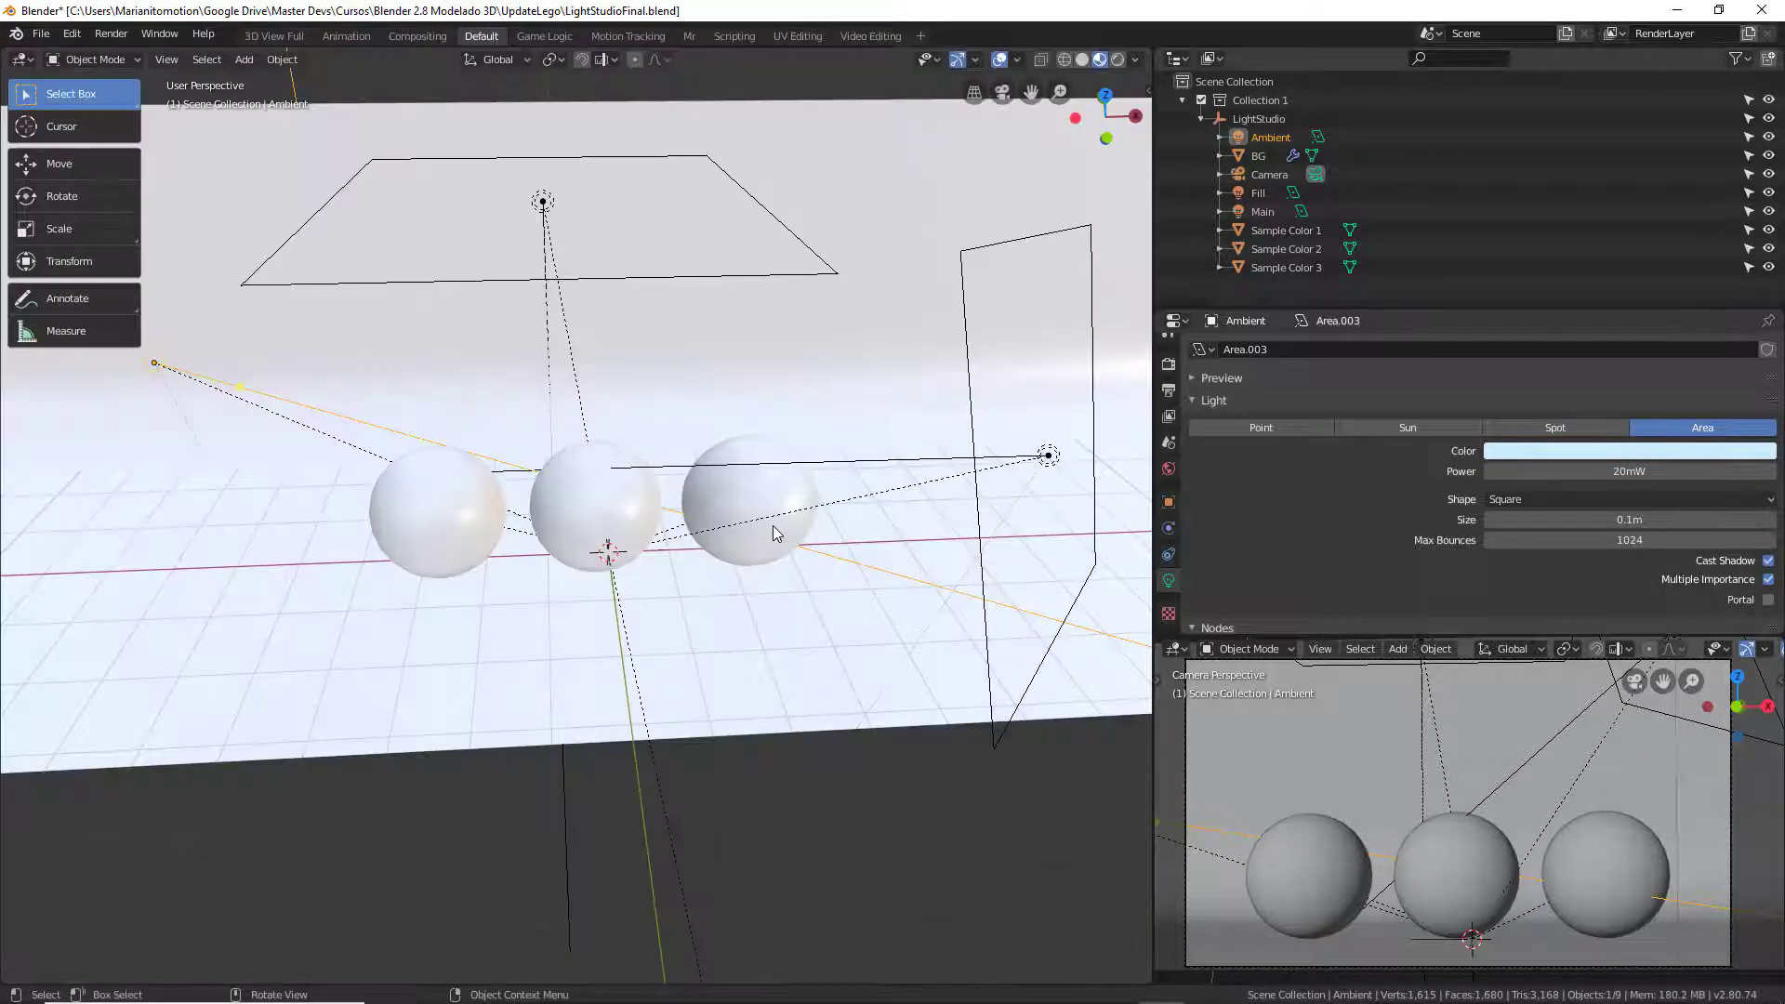
middle_drag(773, 527, 777, 556)
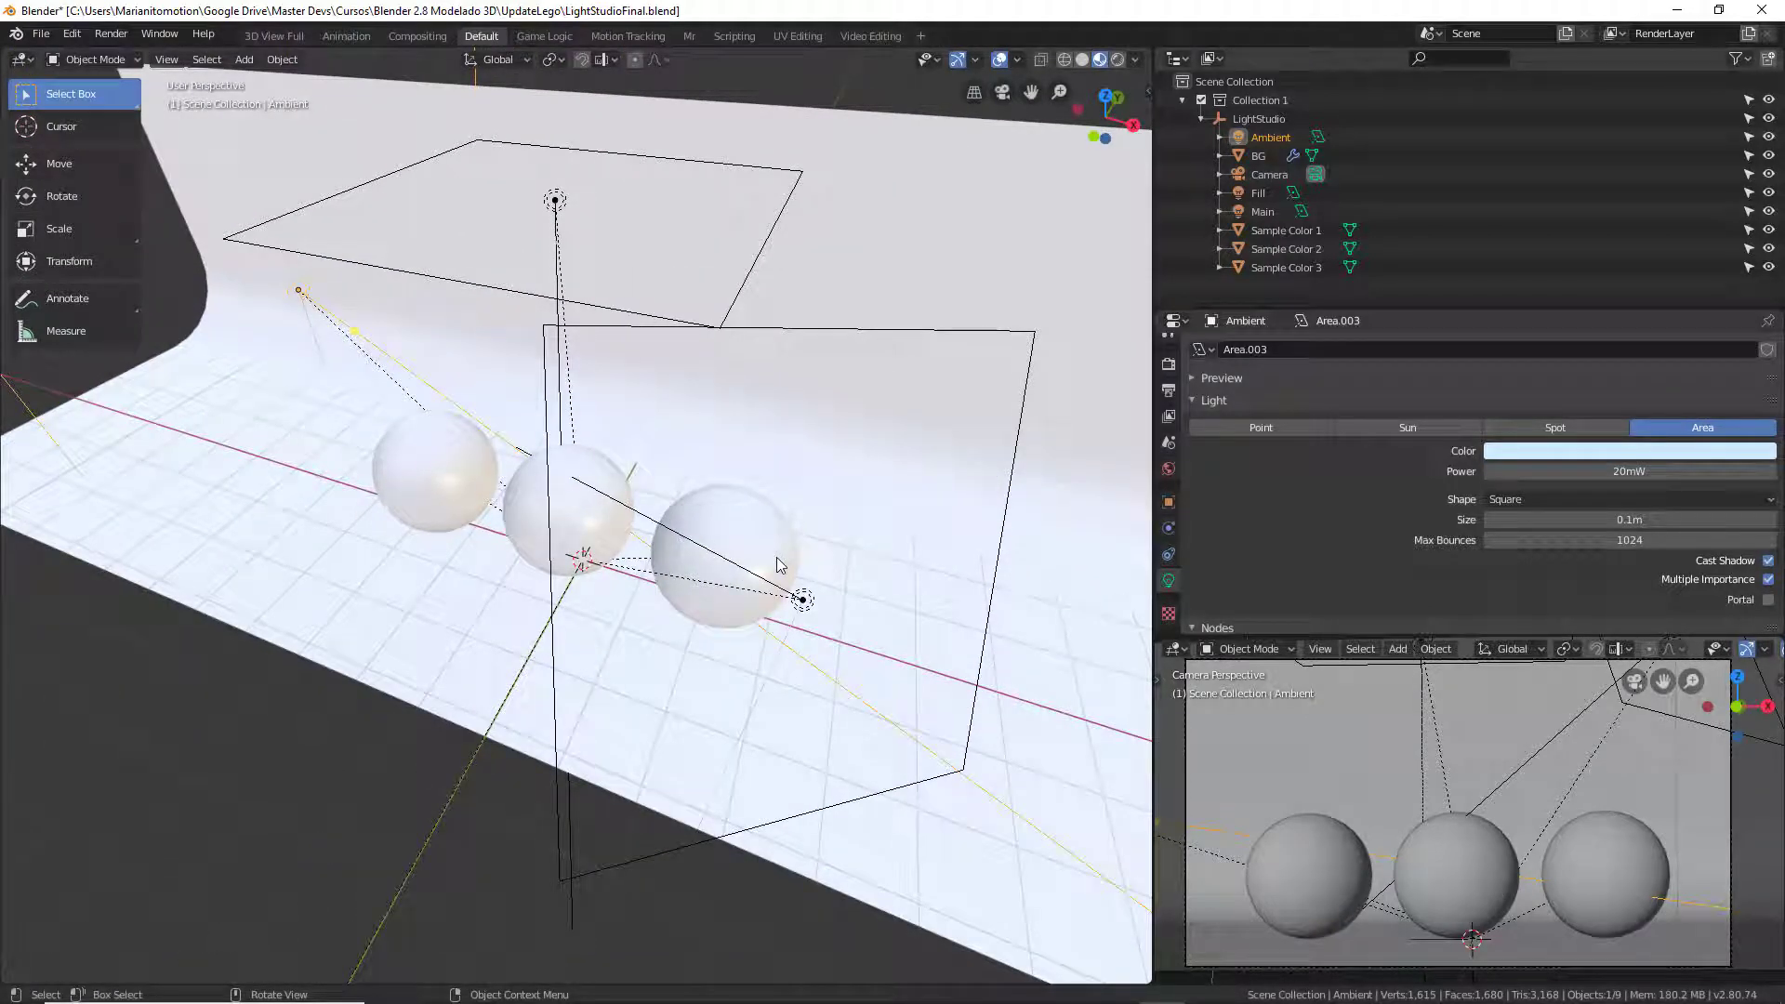
key(F12)
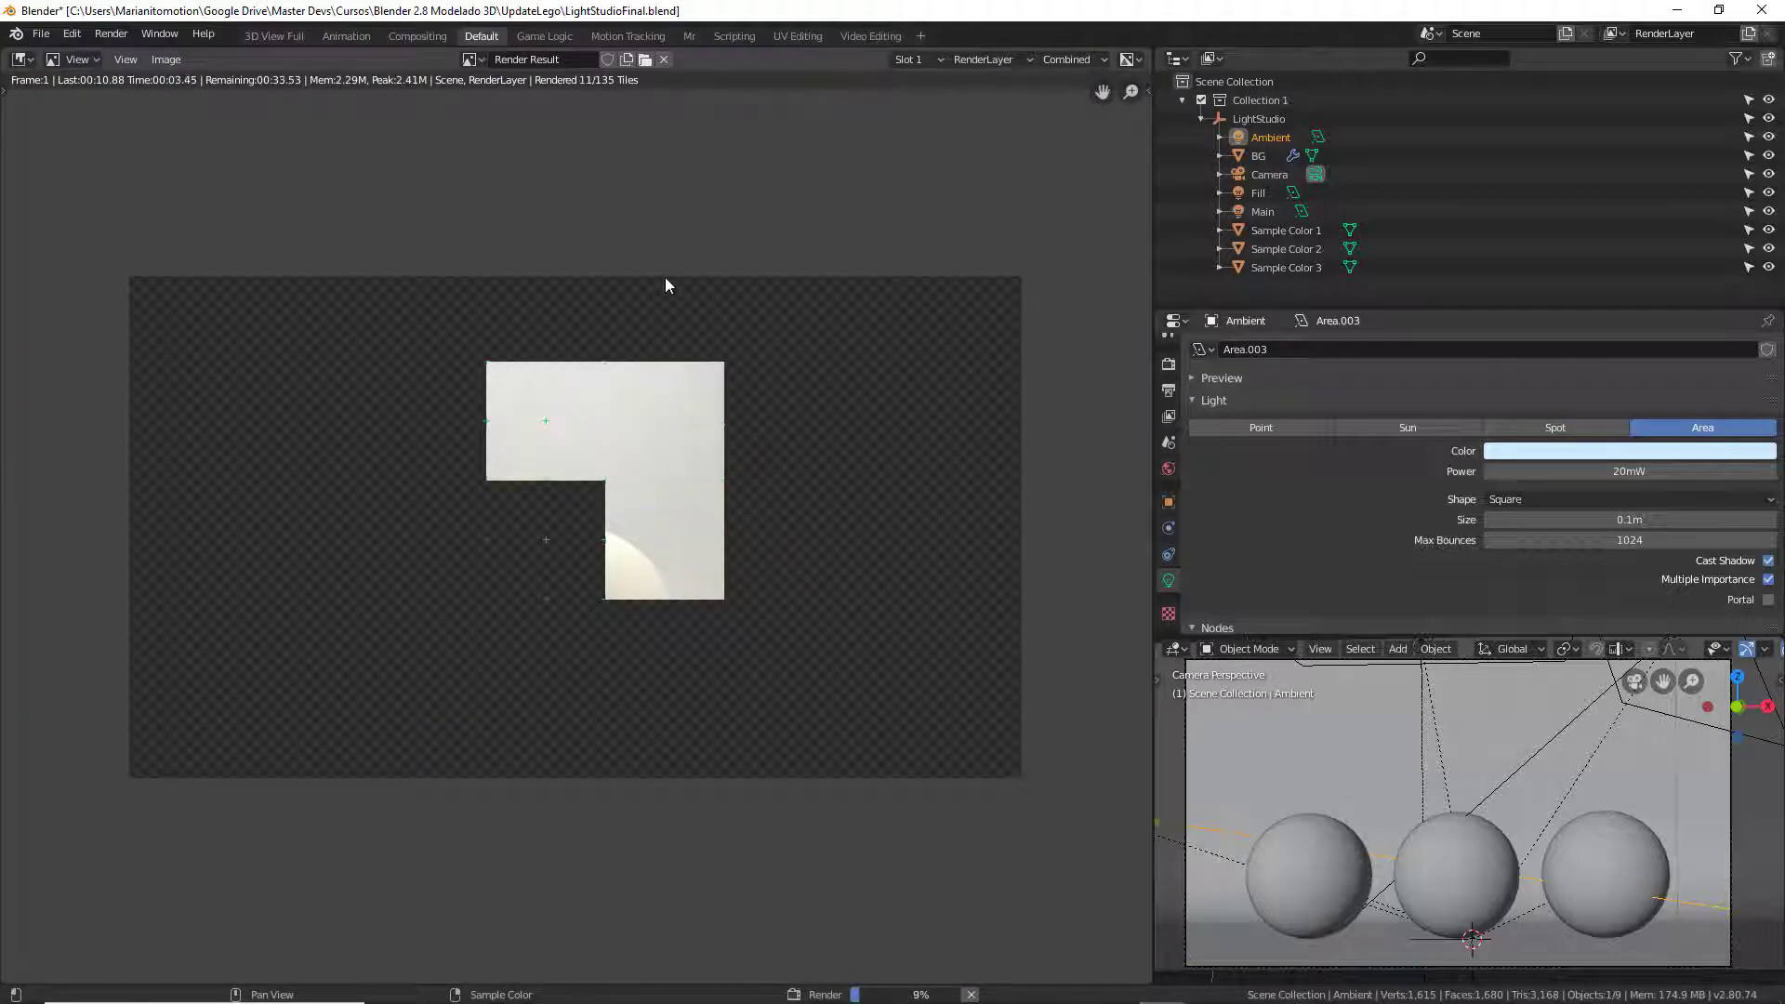
Step: Switch the Cycles render device from CPU to GPU Compute and stop the running render
scroll(1147, 421, up, 2)
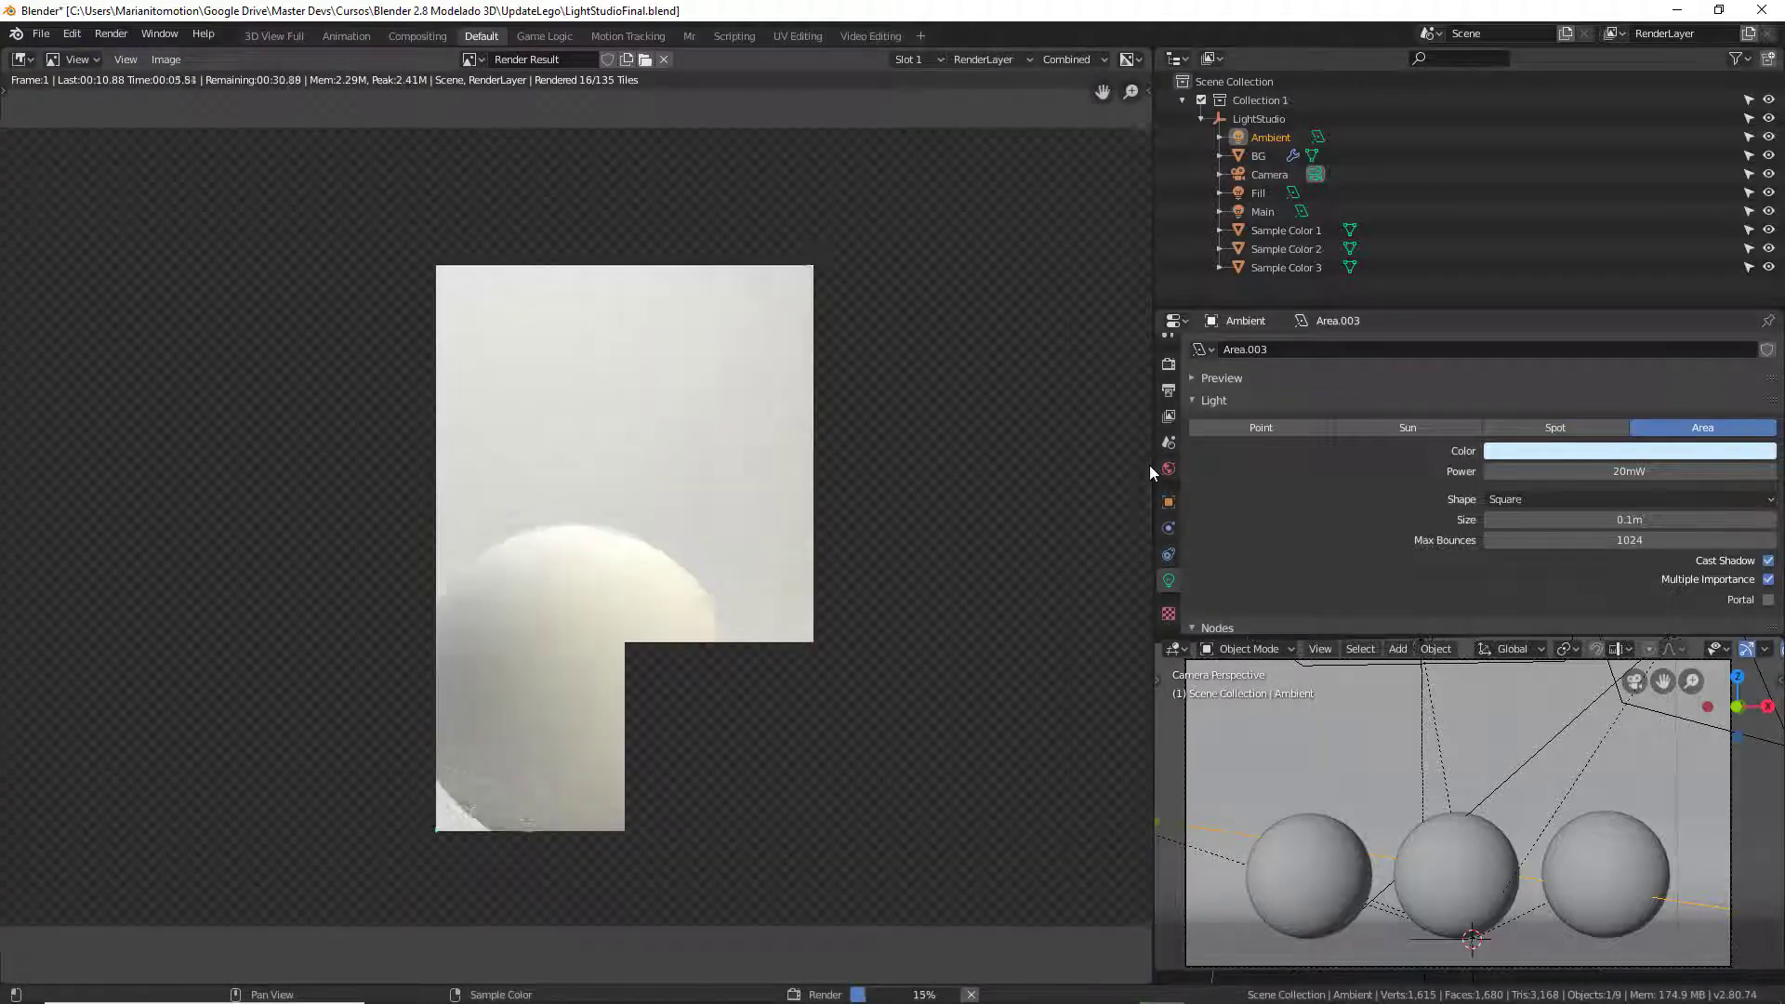
scroll(1125, 470, up, 1)
scroll(1127, 442, down, 3)
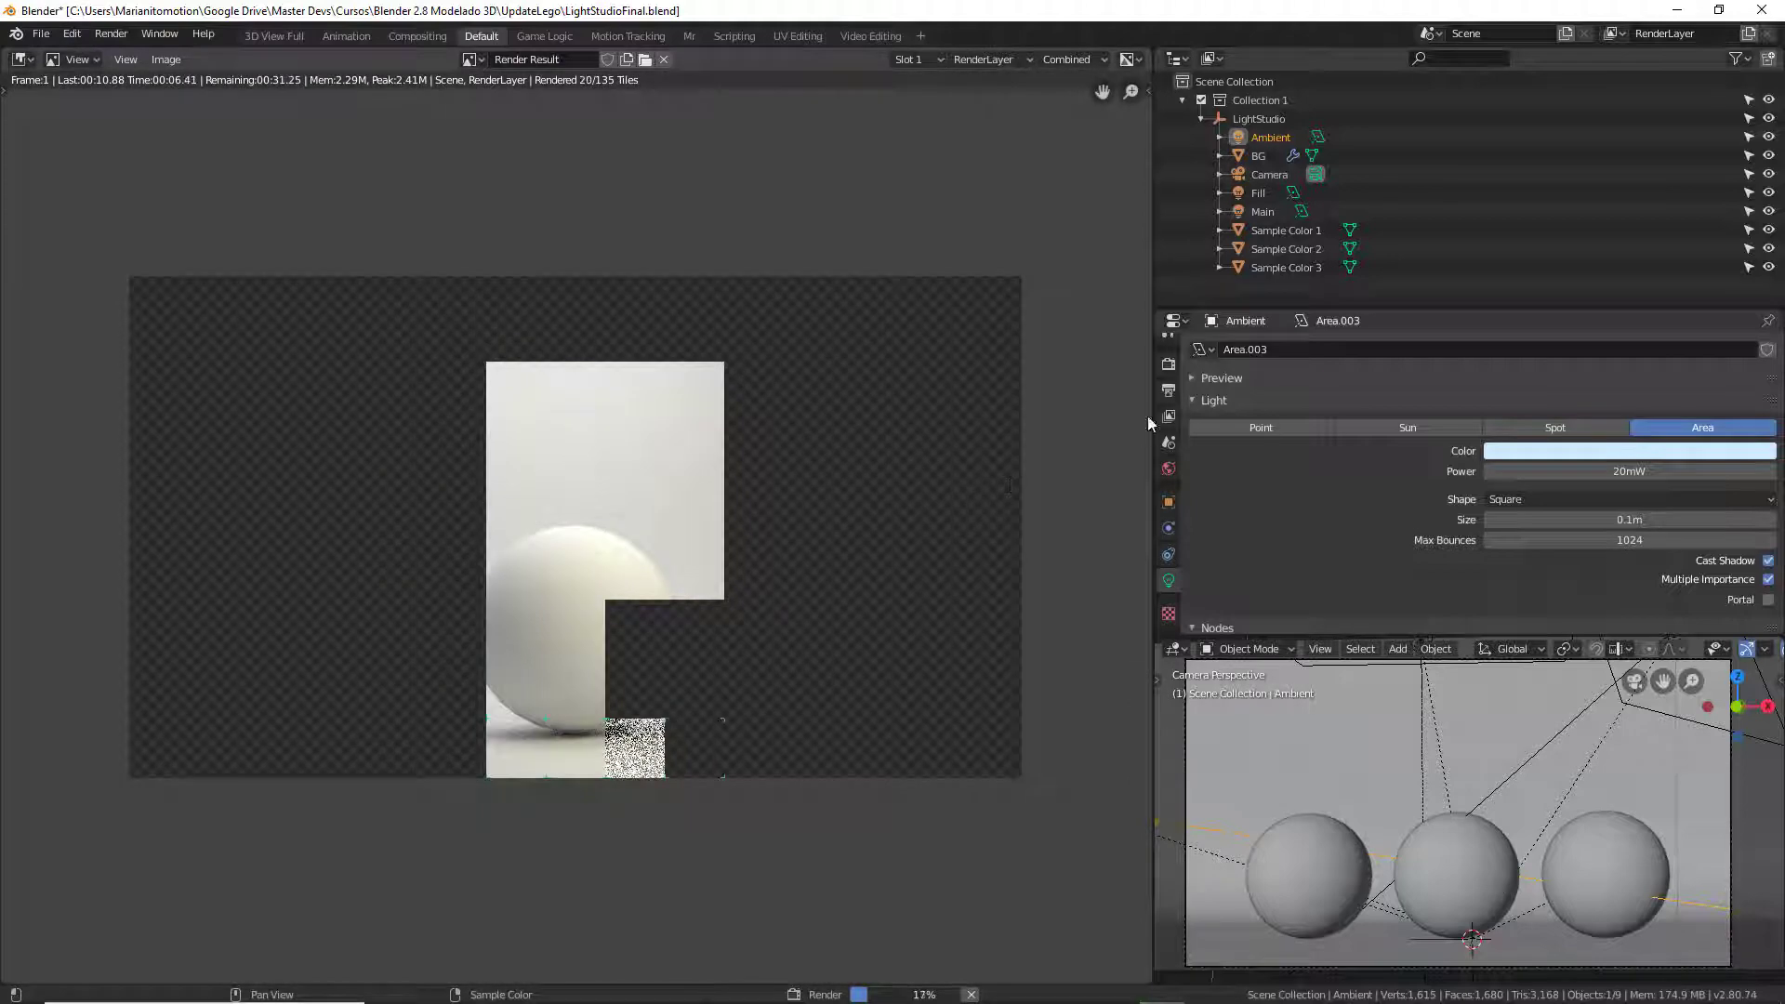
click(1169, 365)
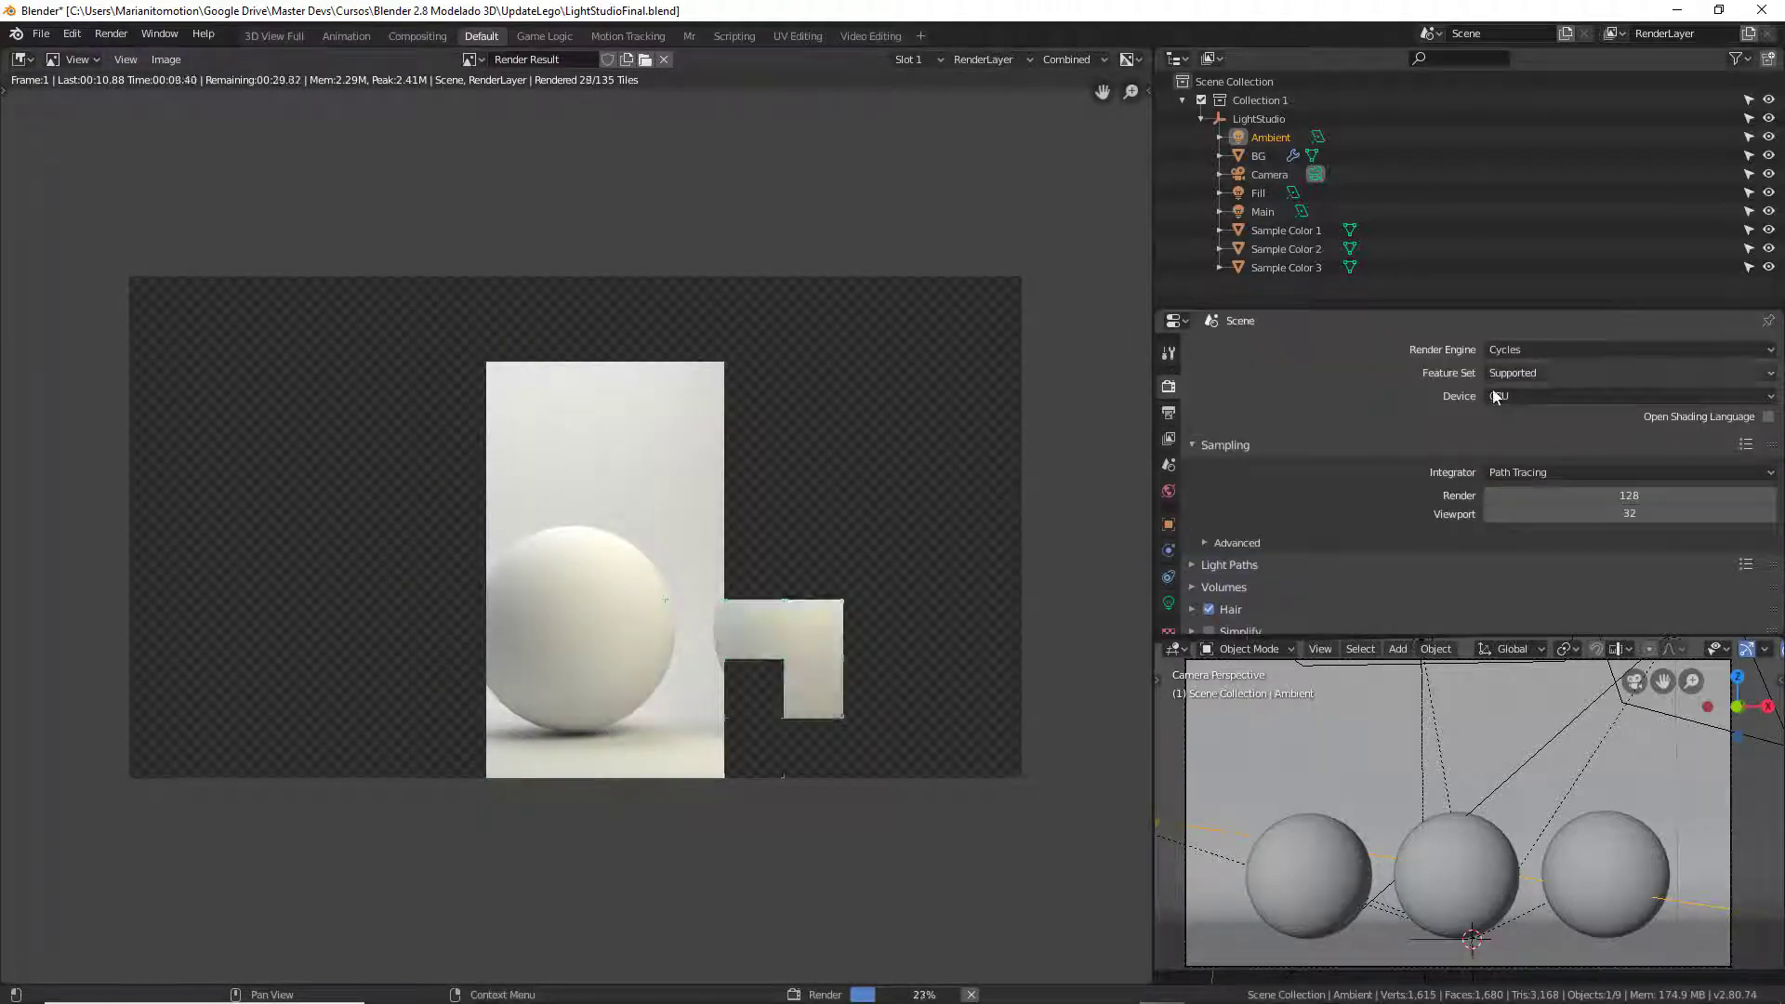
click(1534, 396)
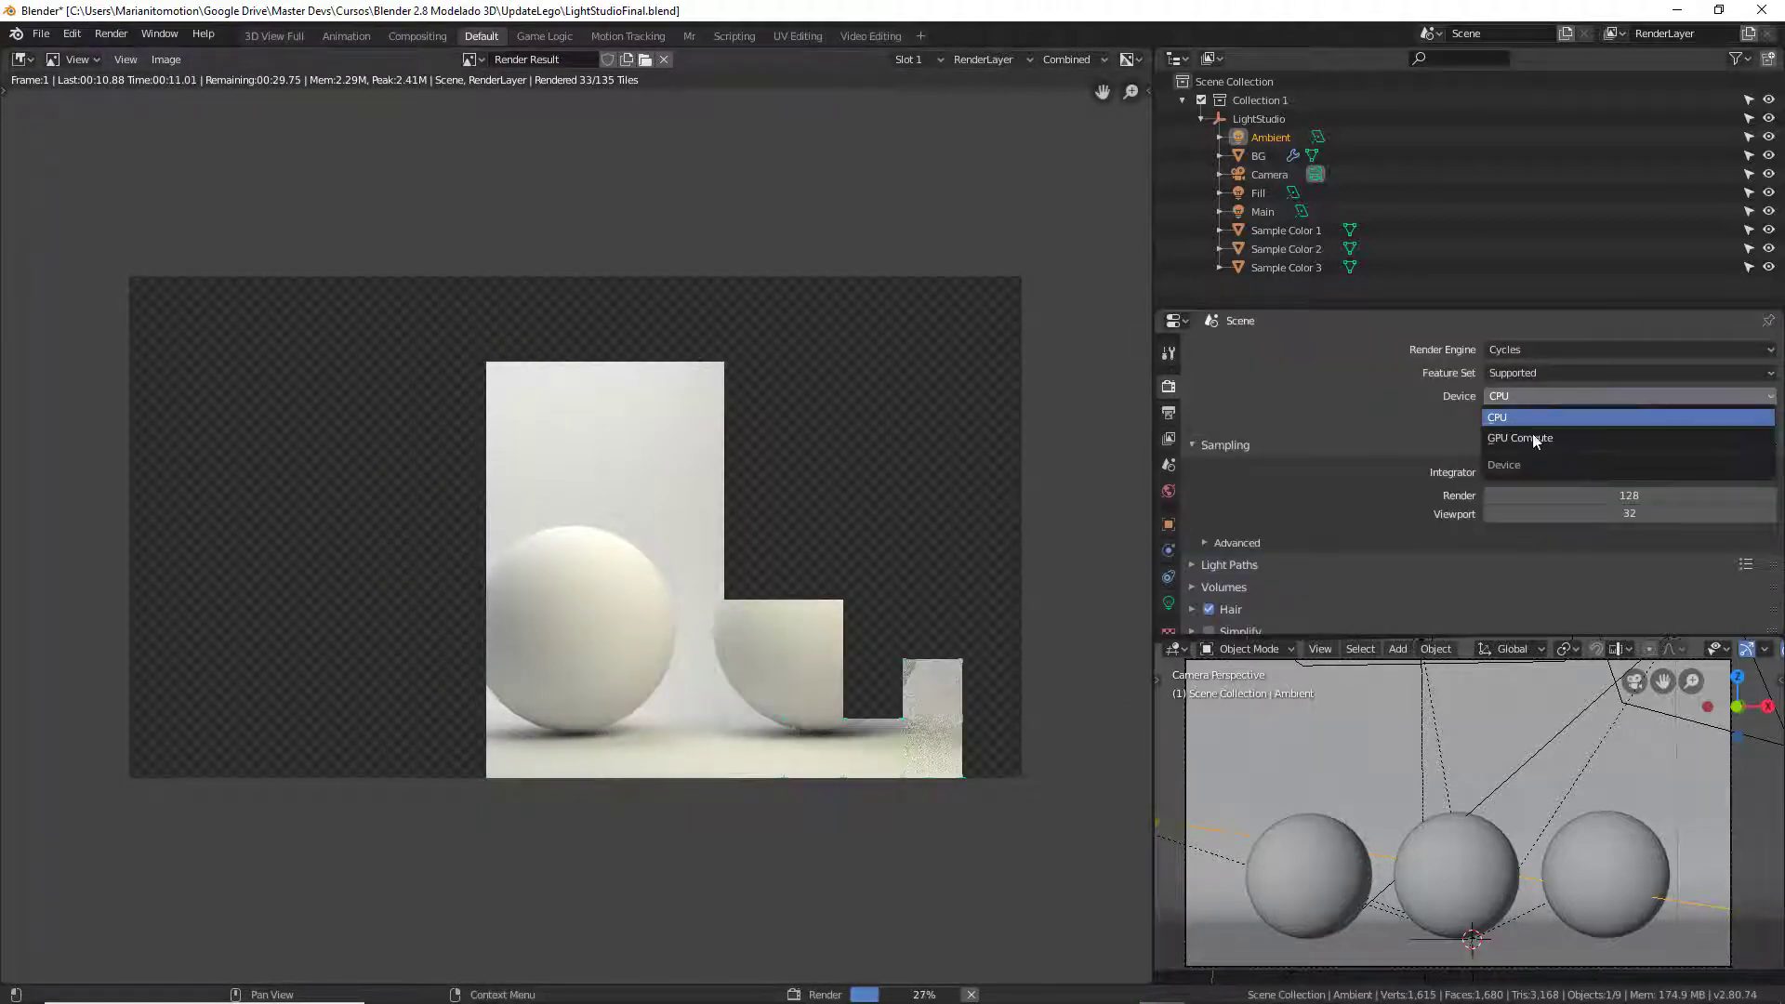
click(1530, 438)
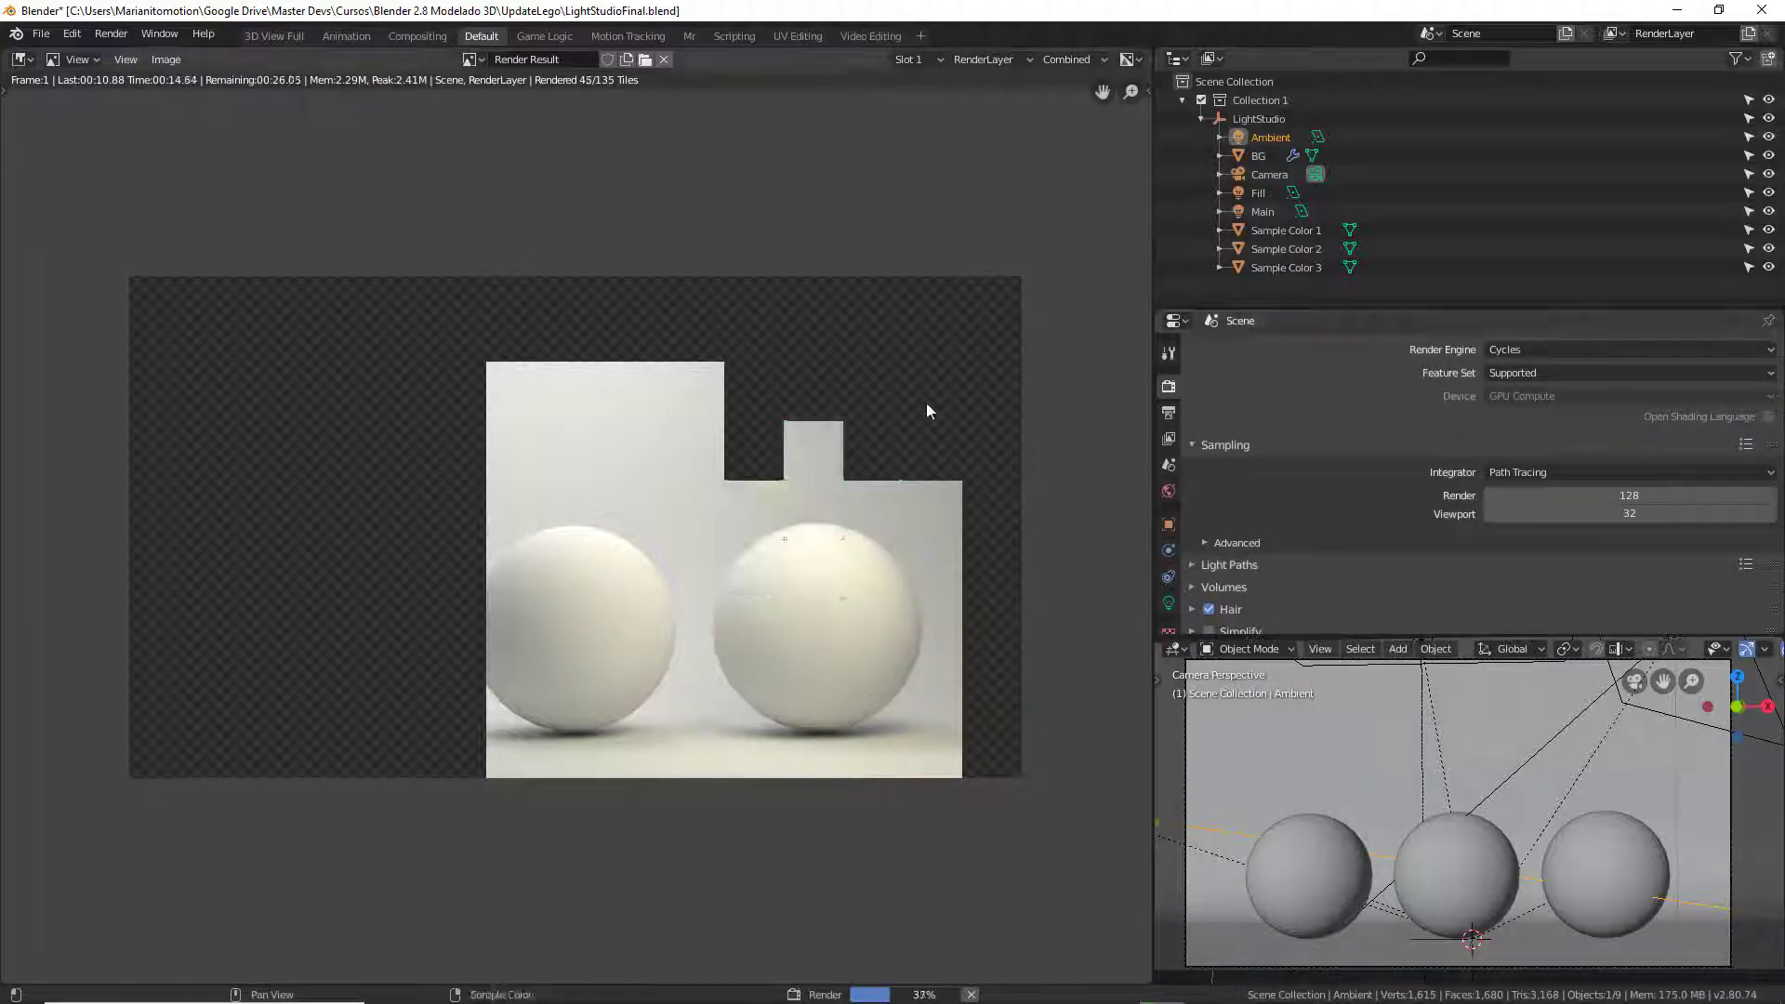
key(Escape)
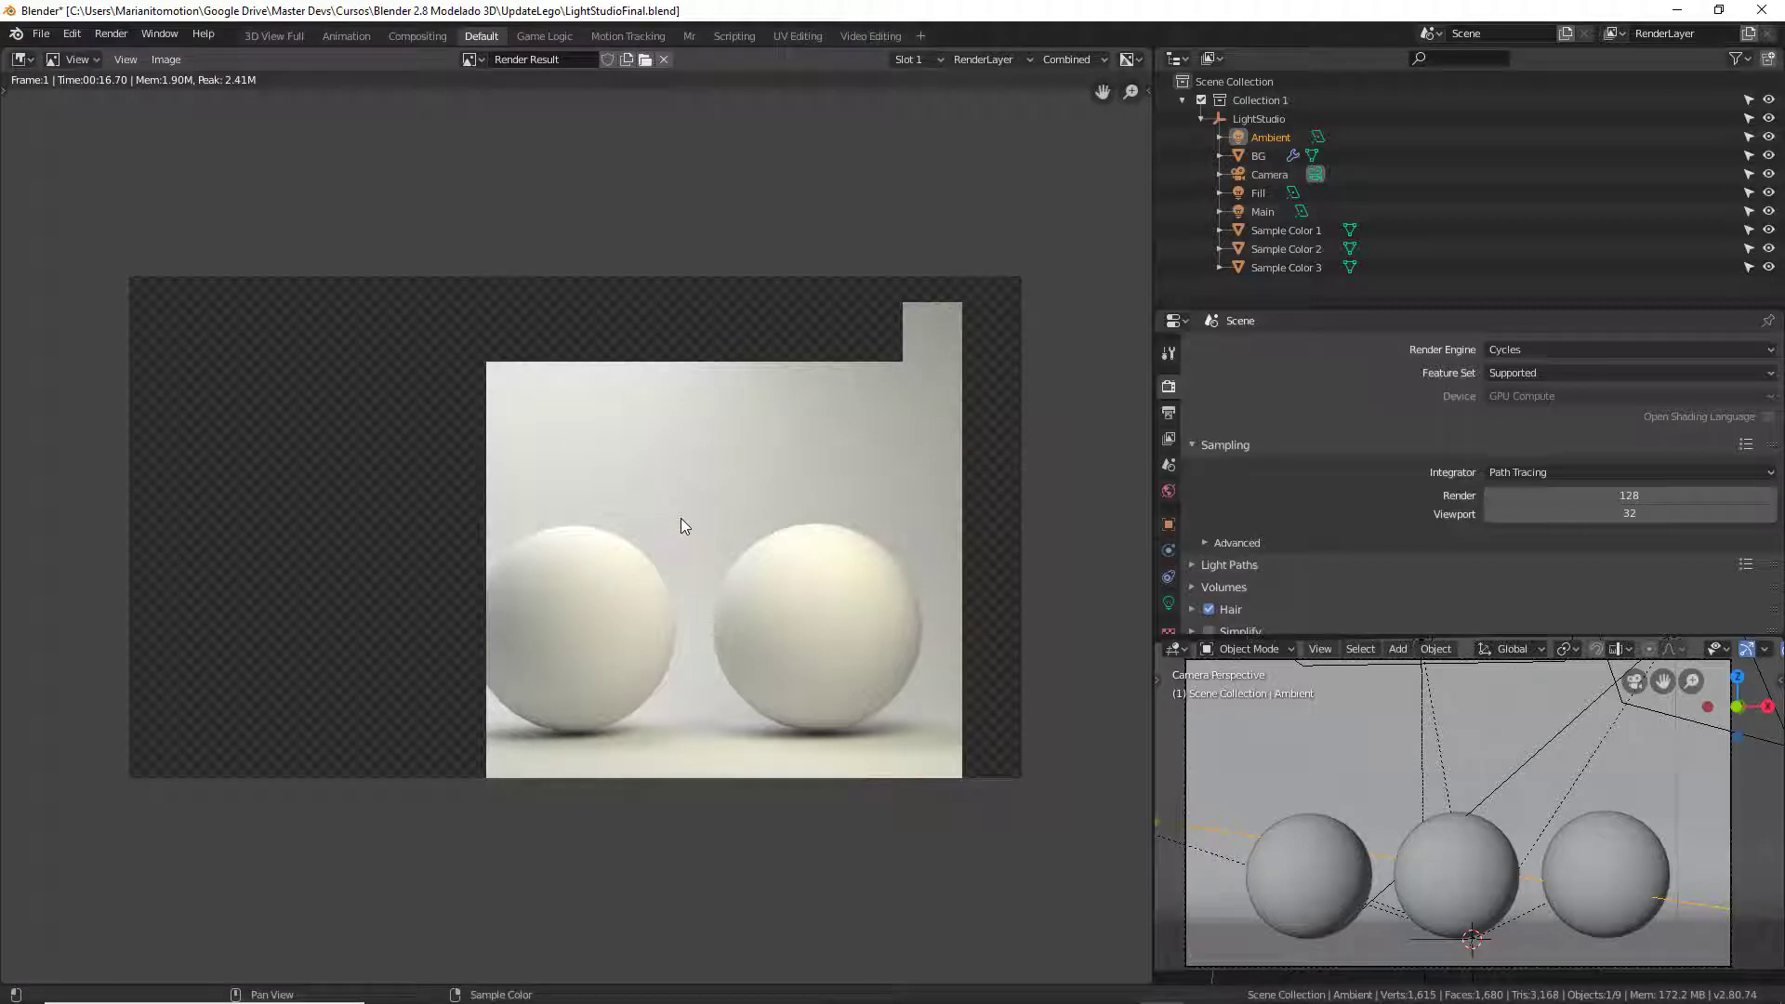
key(Escape)
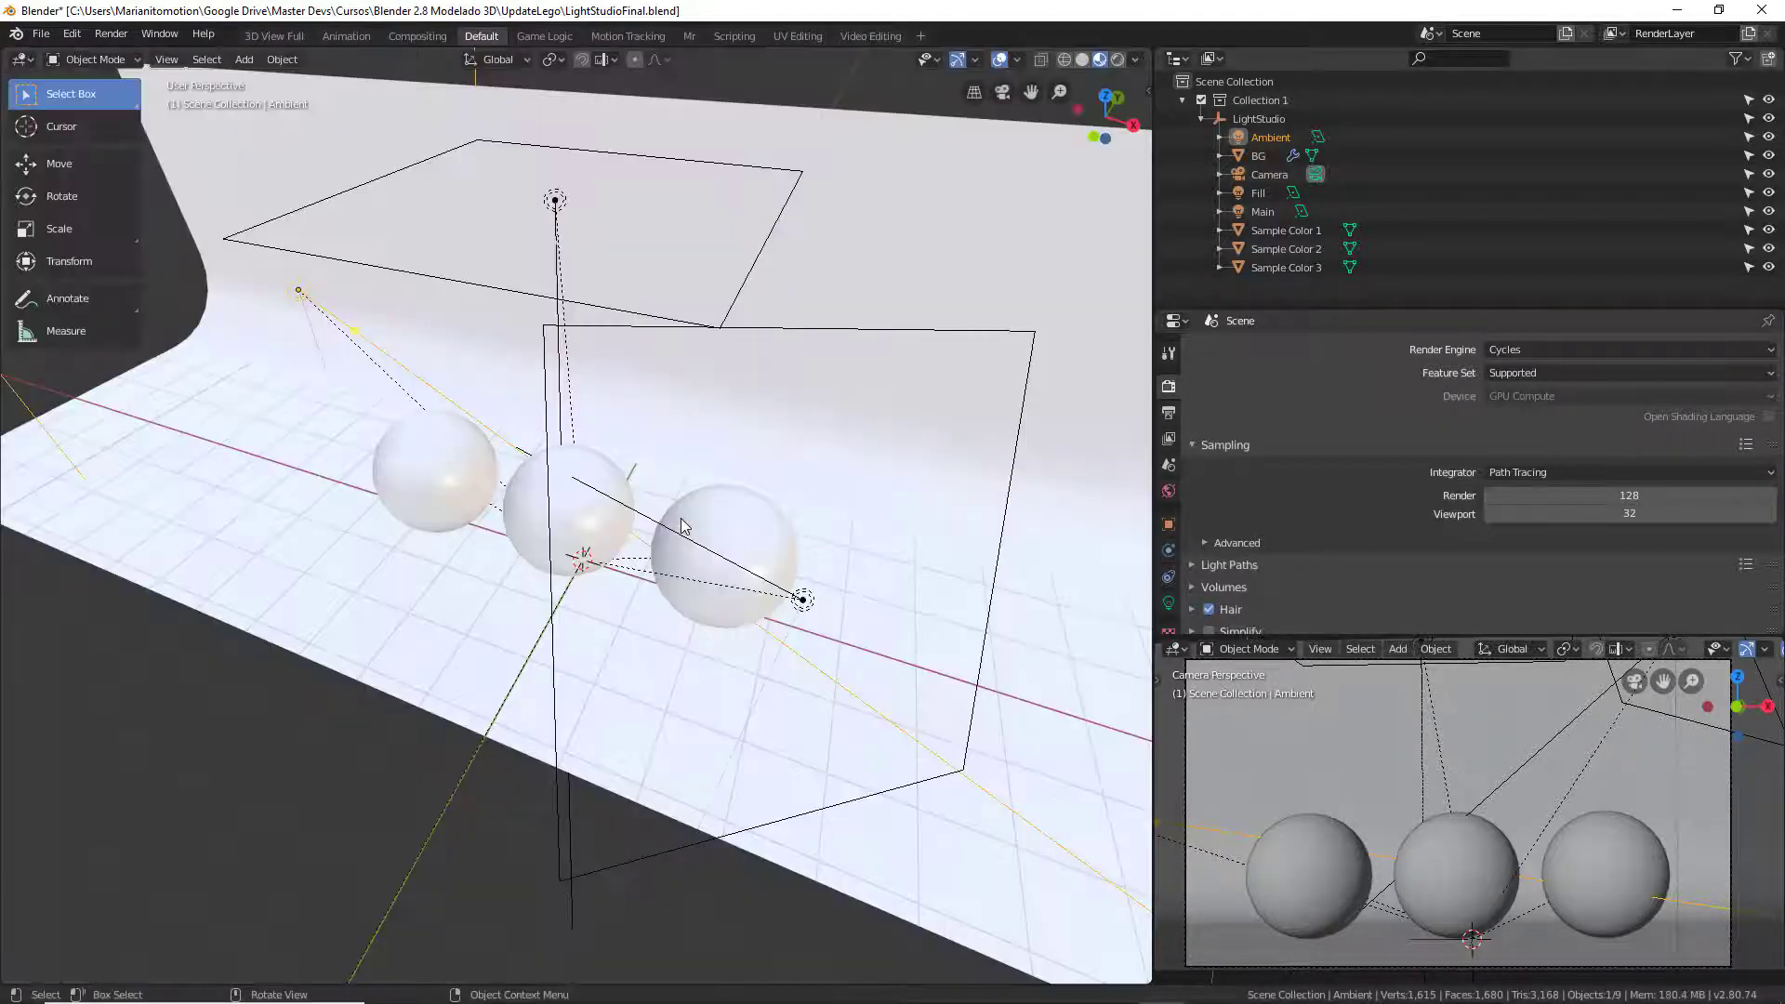
mouse_move(787, 488)
middle_down()
mouse_move(830, 471)
mouse_move(793, 428)
mouse_move(891, 464)
middle_up()
click(121, 41)
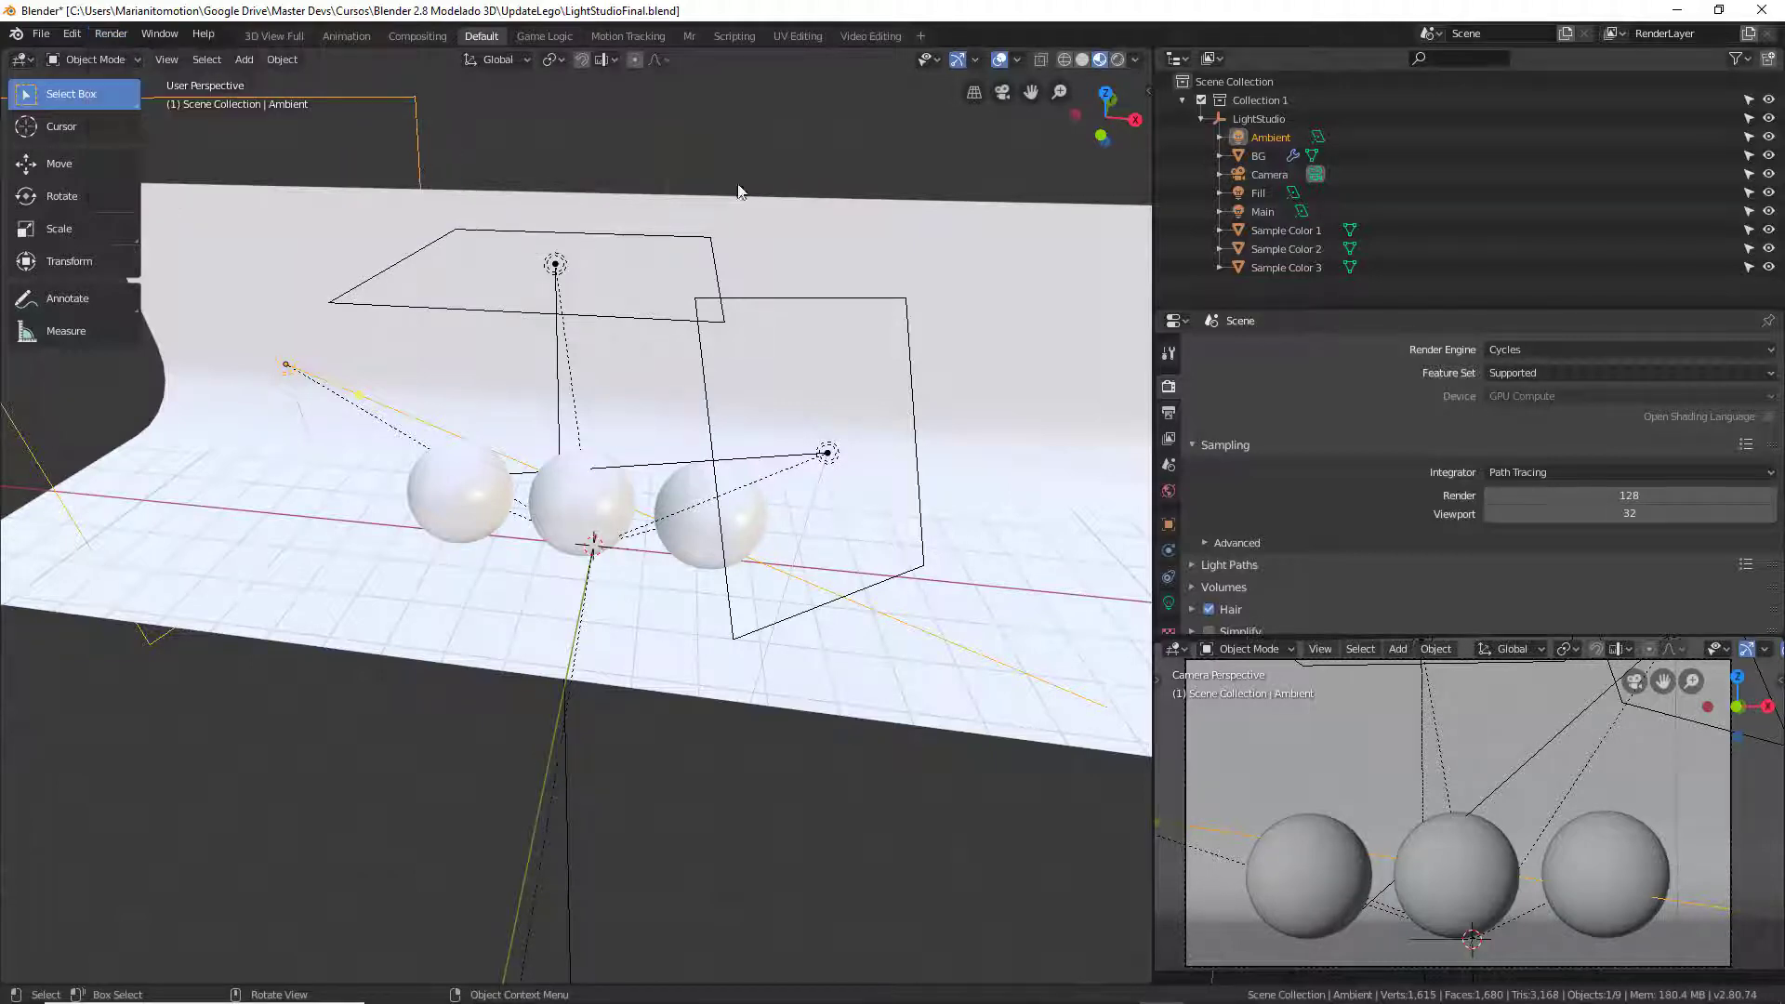
click(132, 37)
mouse_move(148, 164)
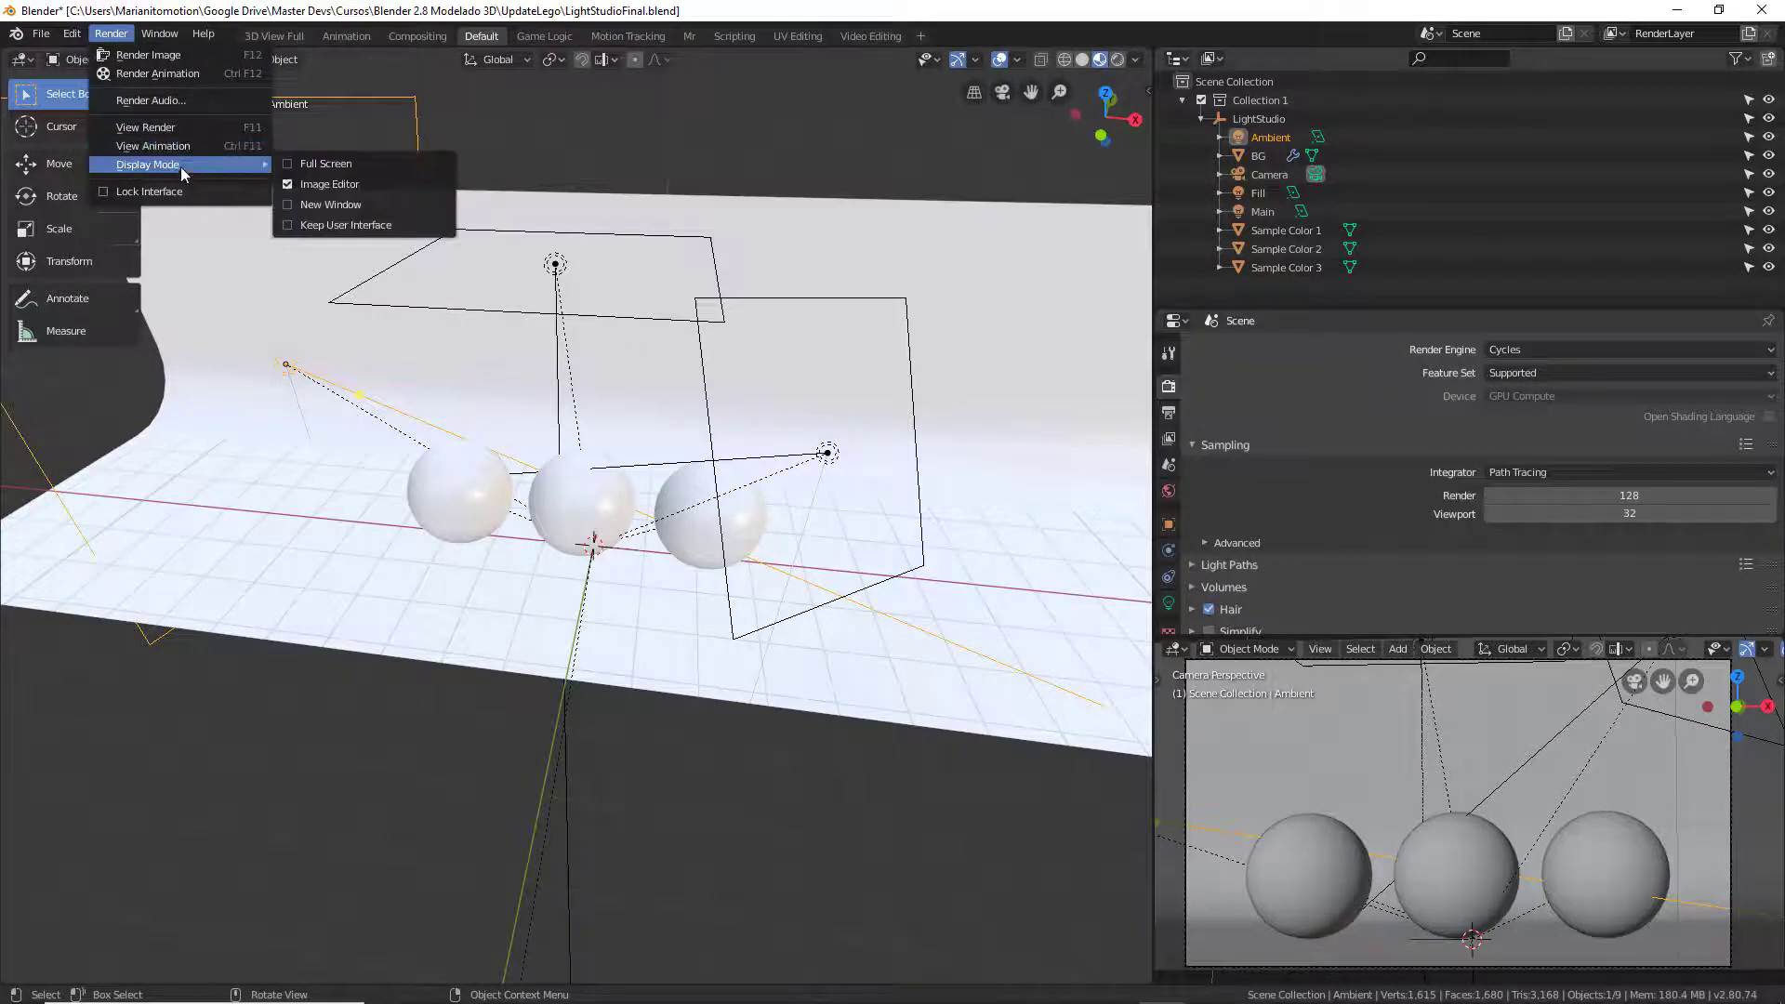
click(325, 206)
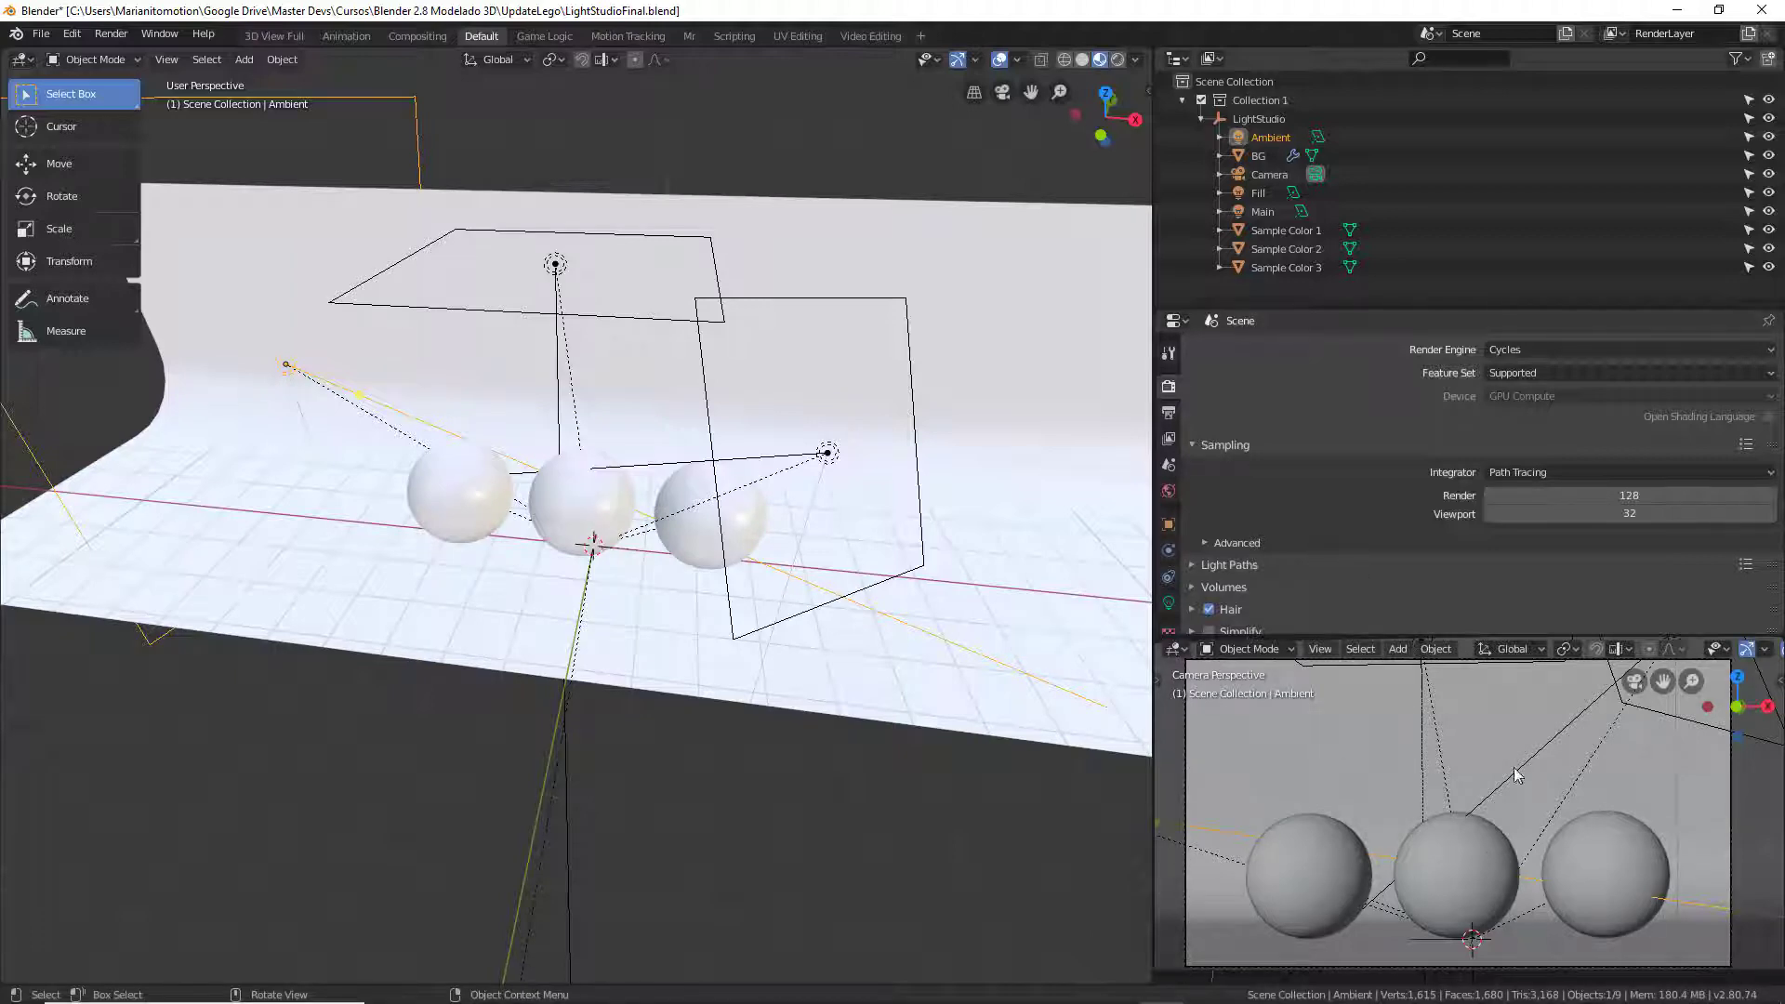
mouse_move(789, 590)
middle_down()
mouse_move(737, 610)
mouse_move(458, 477)
middle_up()
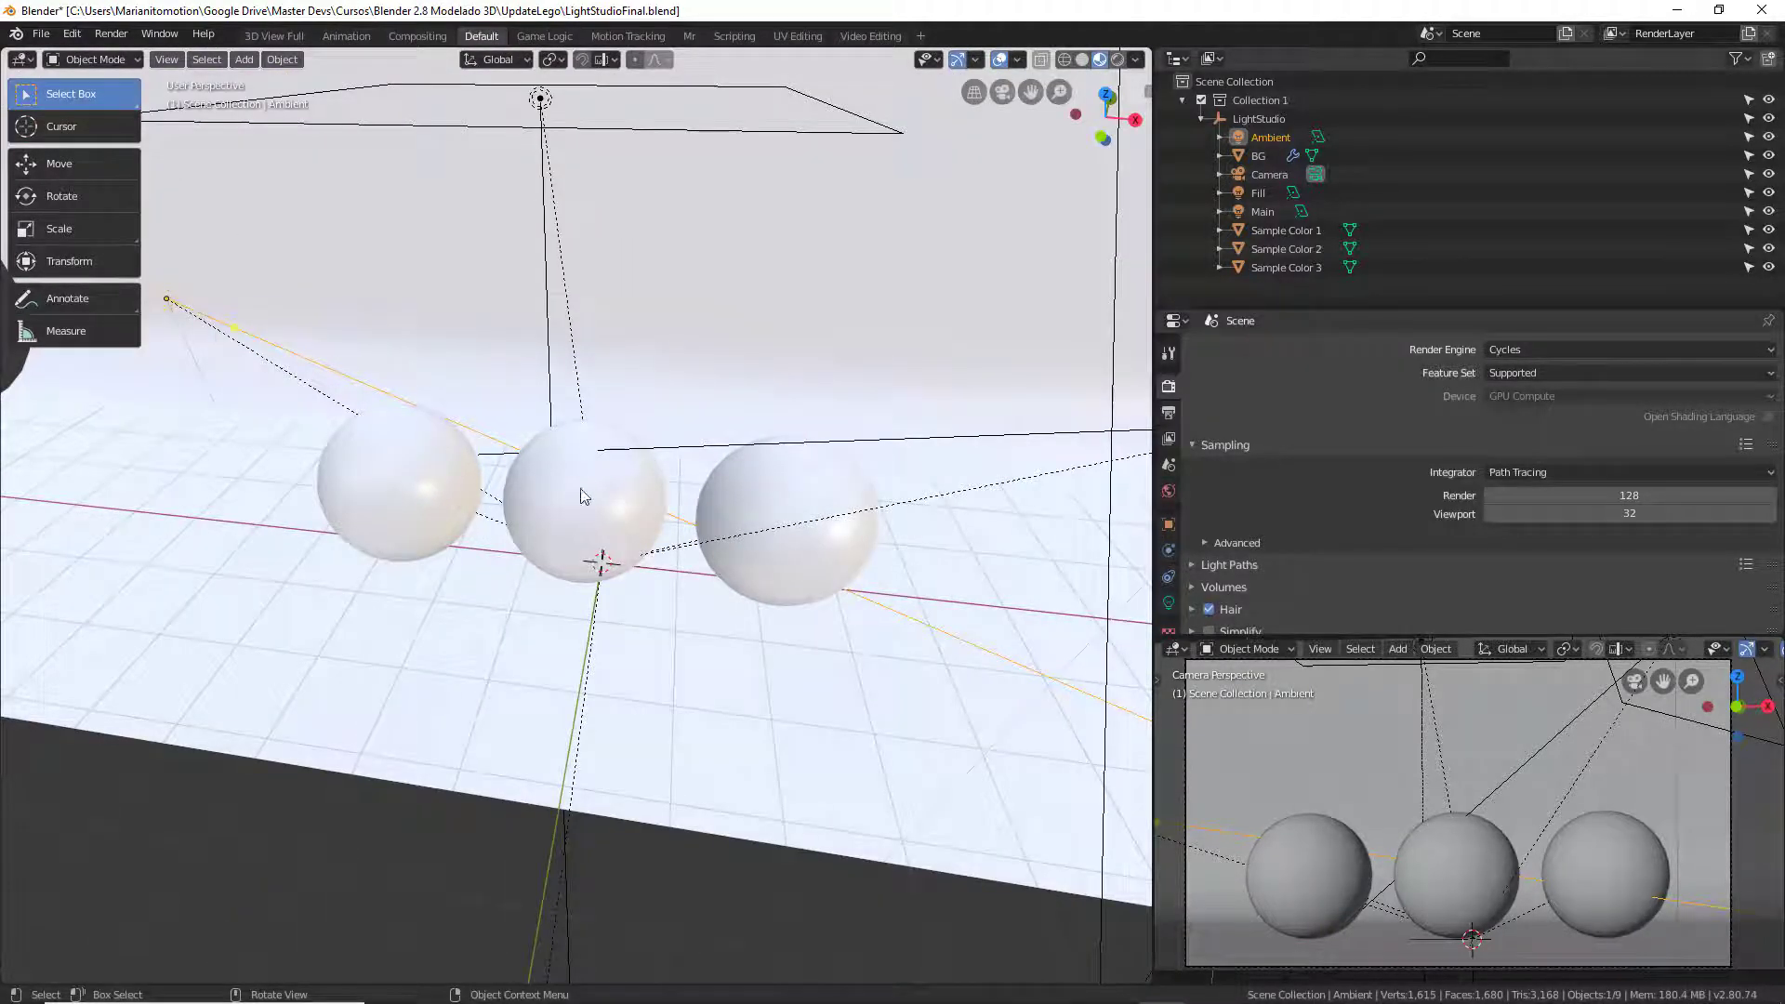
Step: Select the left sphere (Sample Color 1) and give it a new material named Yellow
click(406, 480)
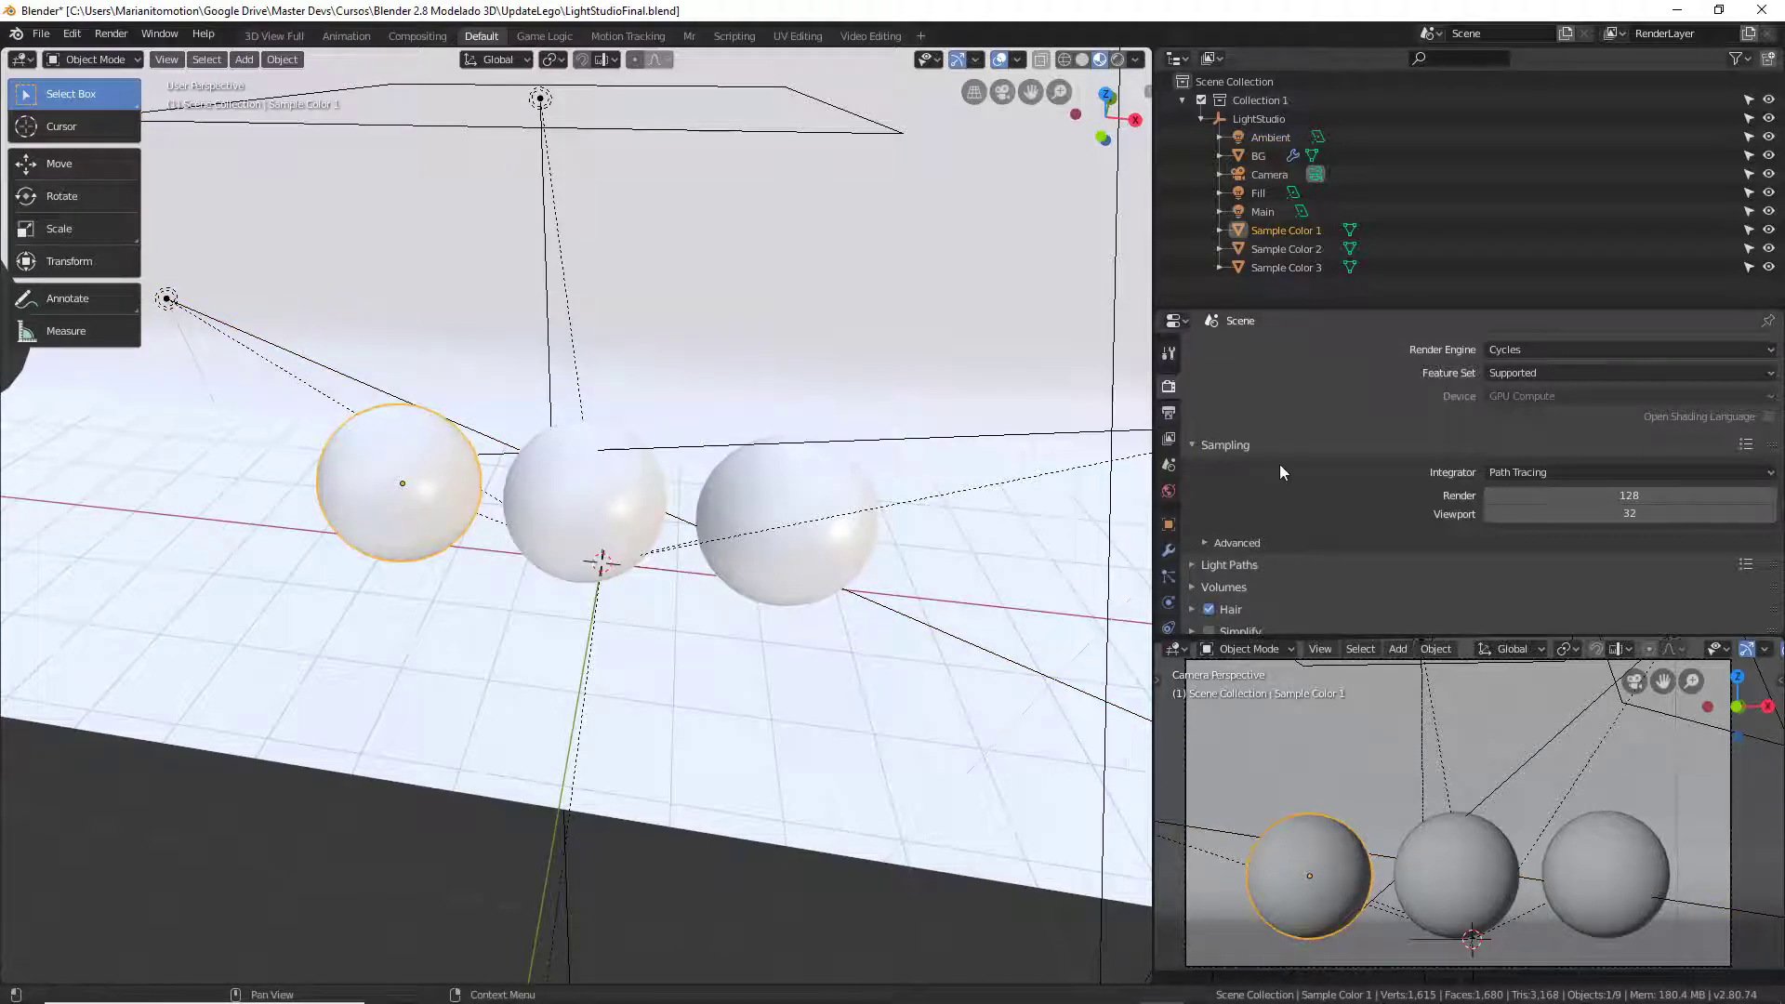
scroll(1168, 558, down, 3)
click(1169, 581)
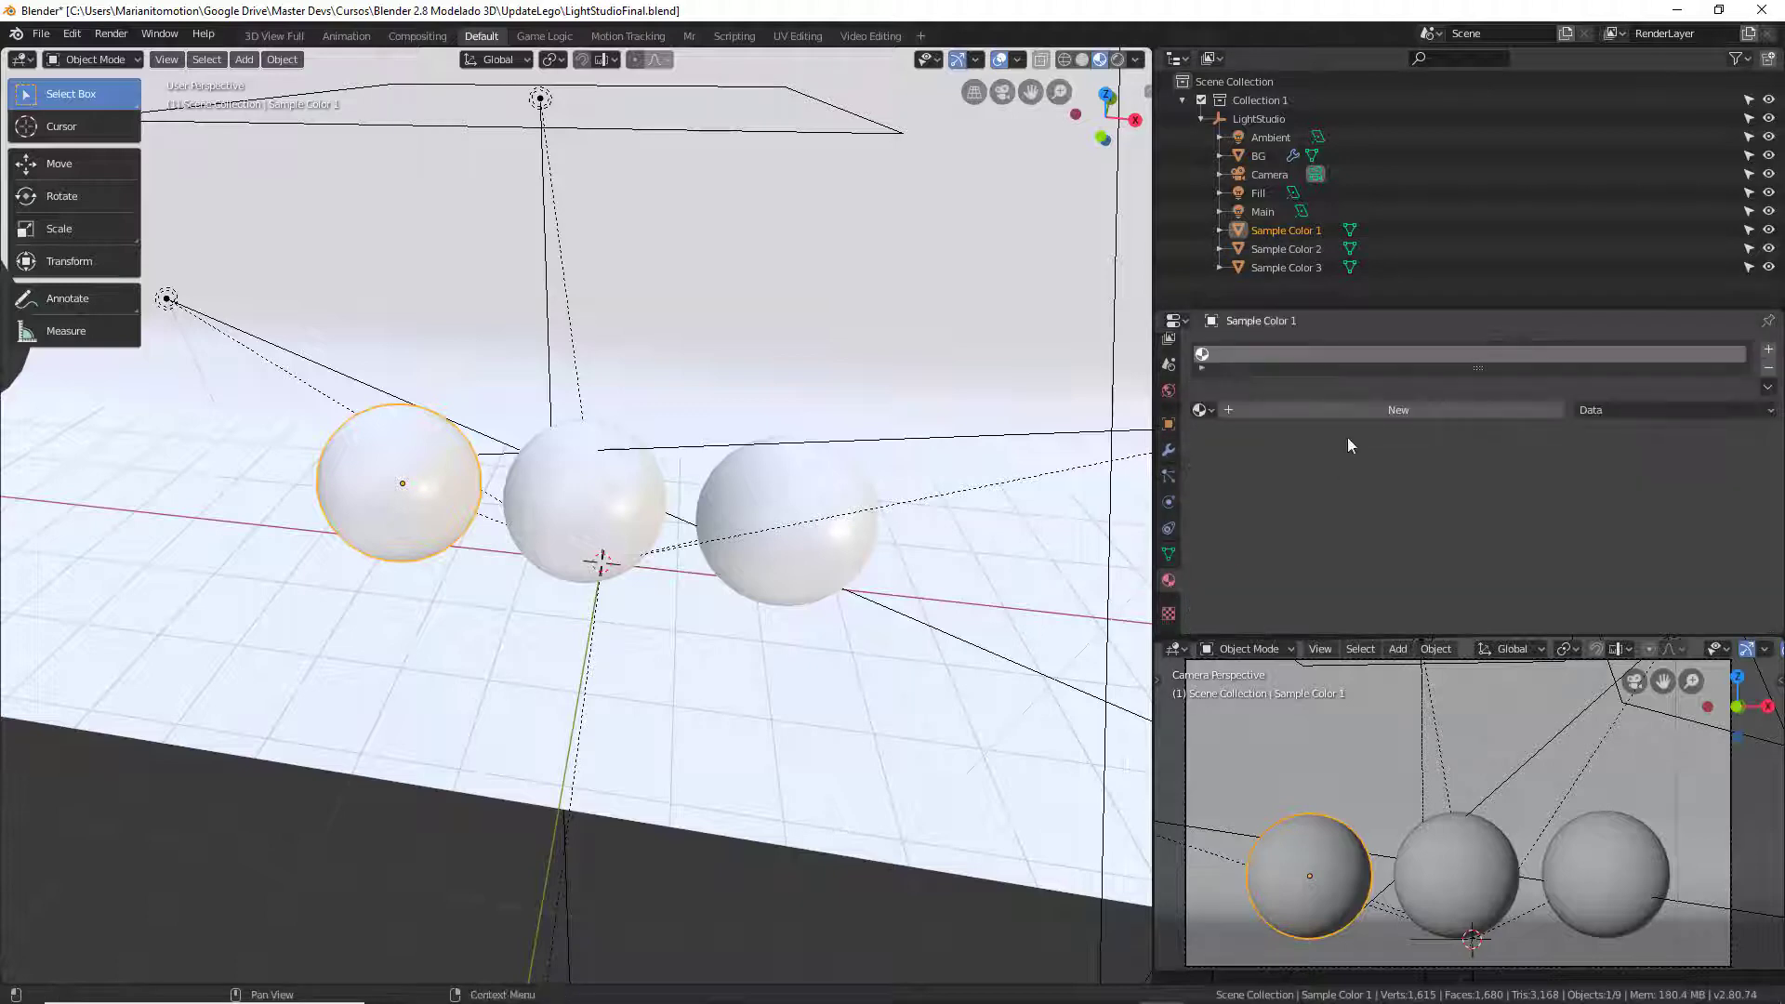
click(1271, 418)
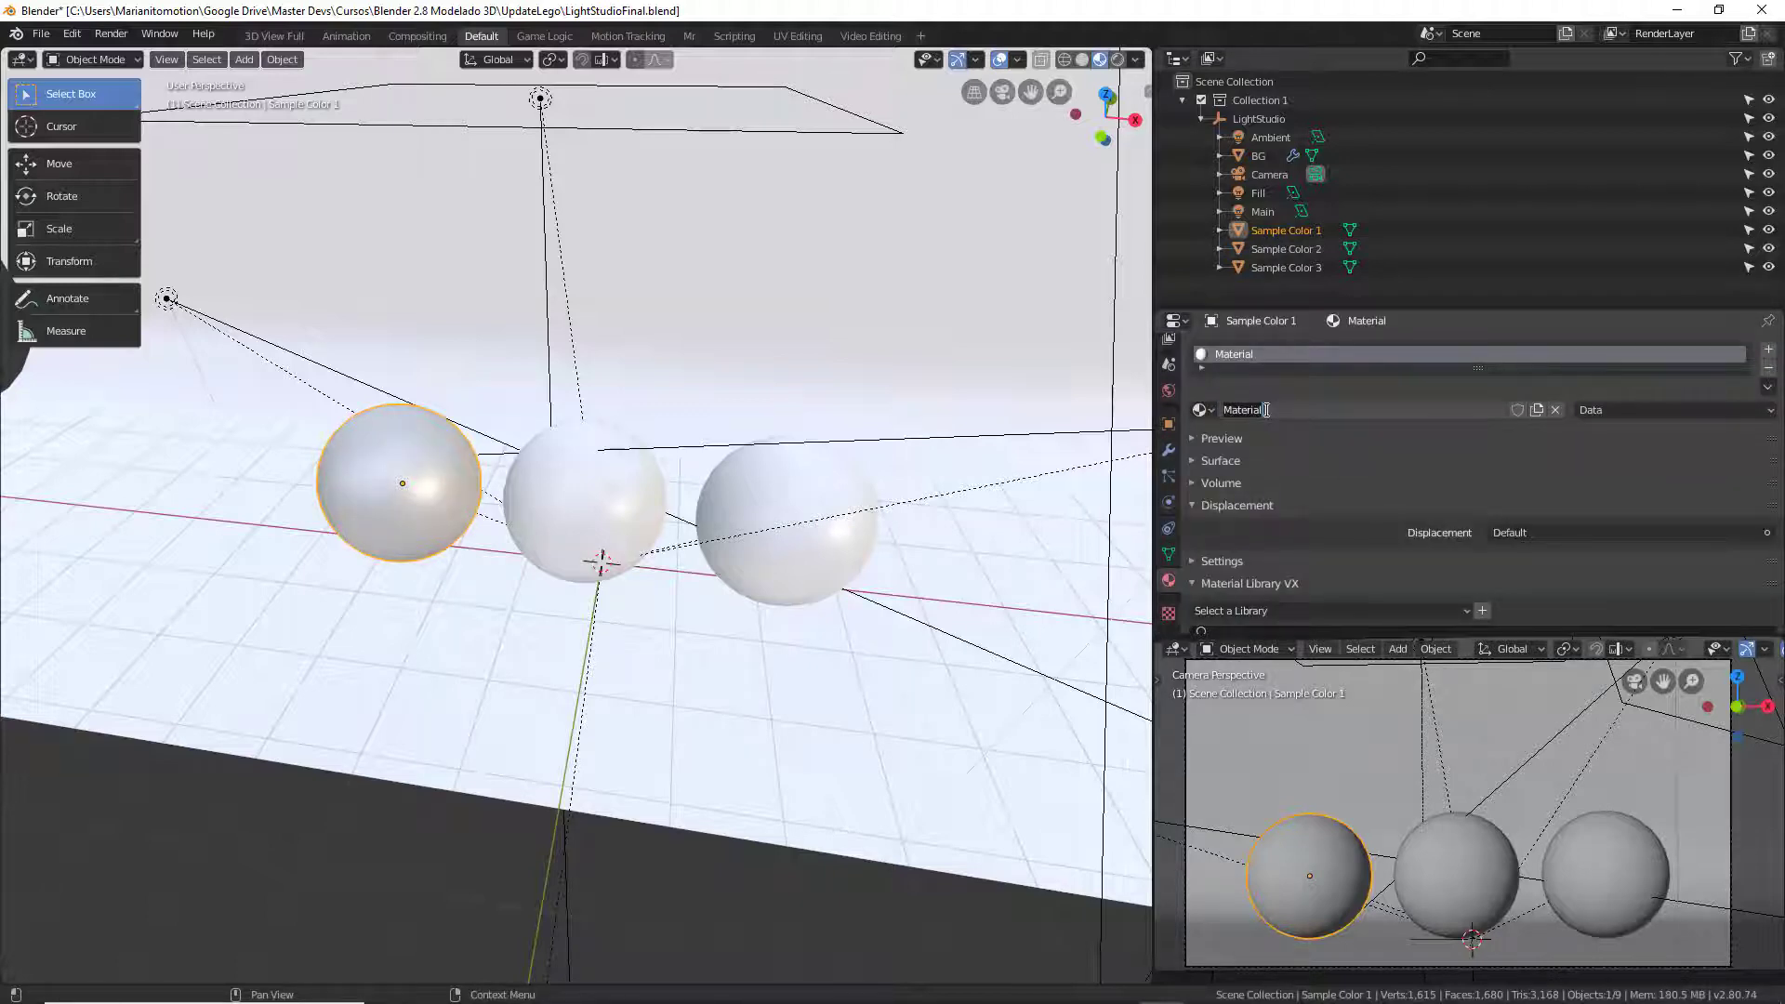
text(Yellow)
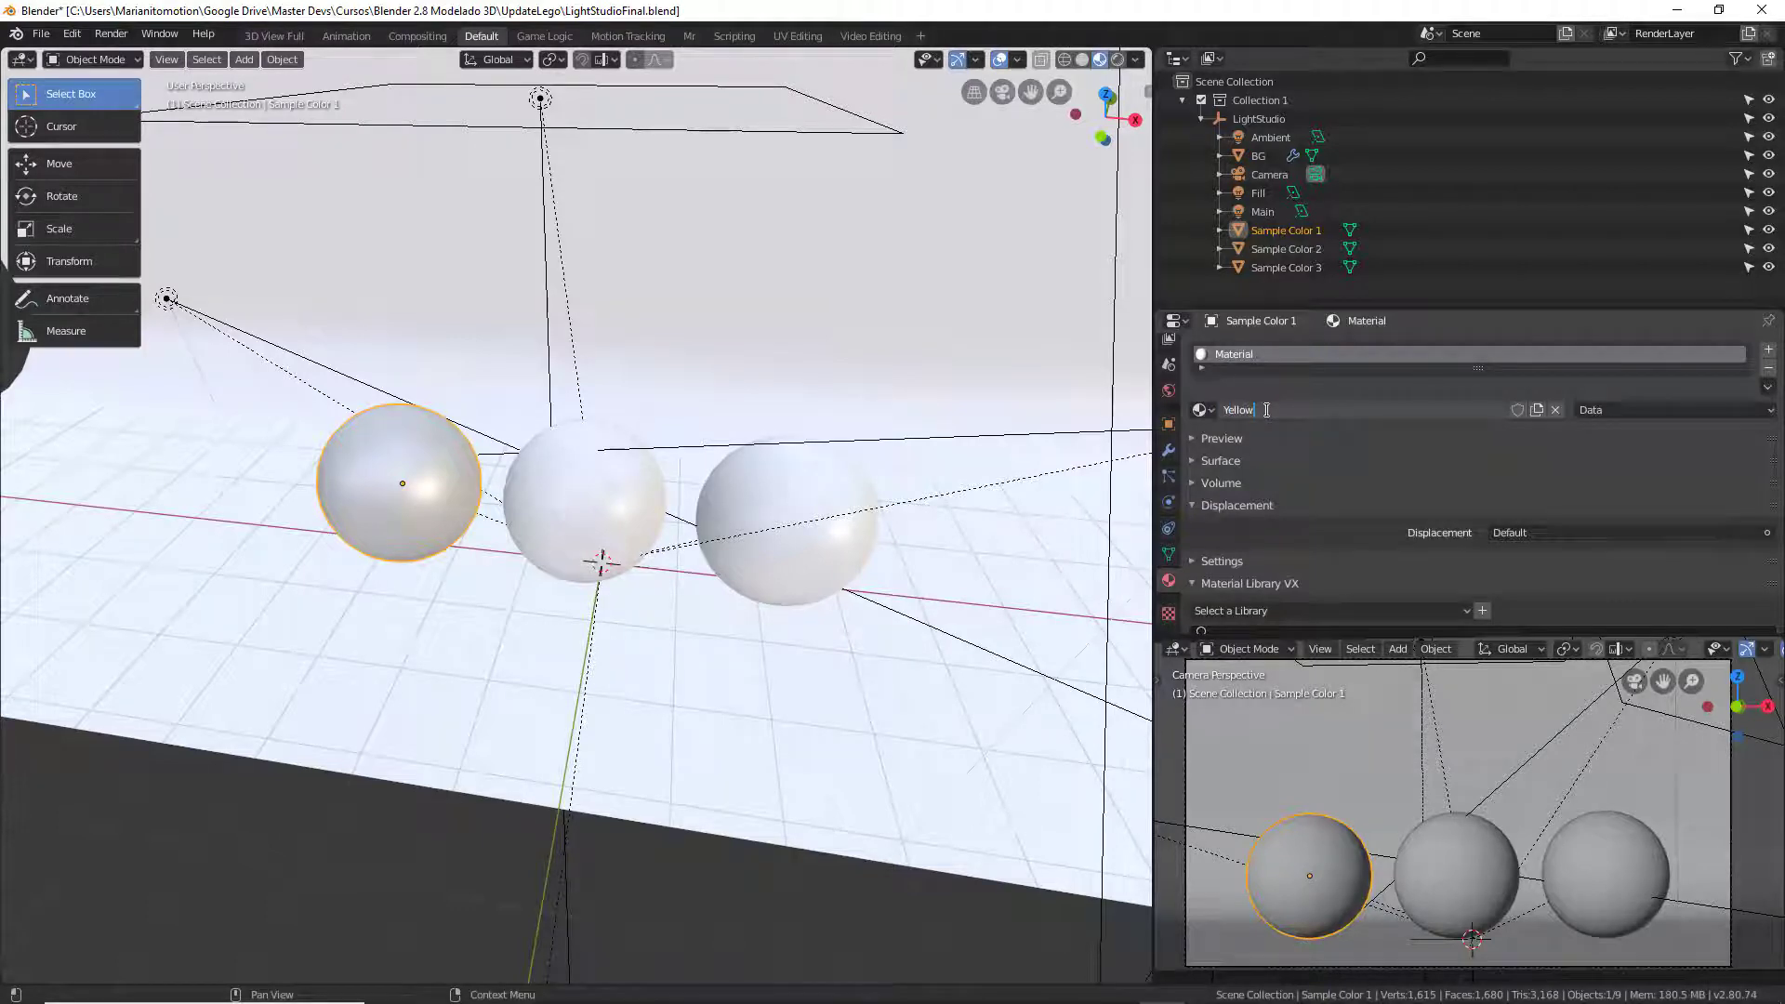
key(Return)
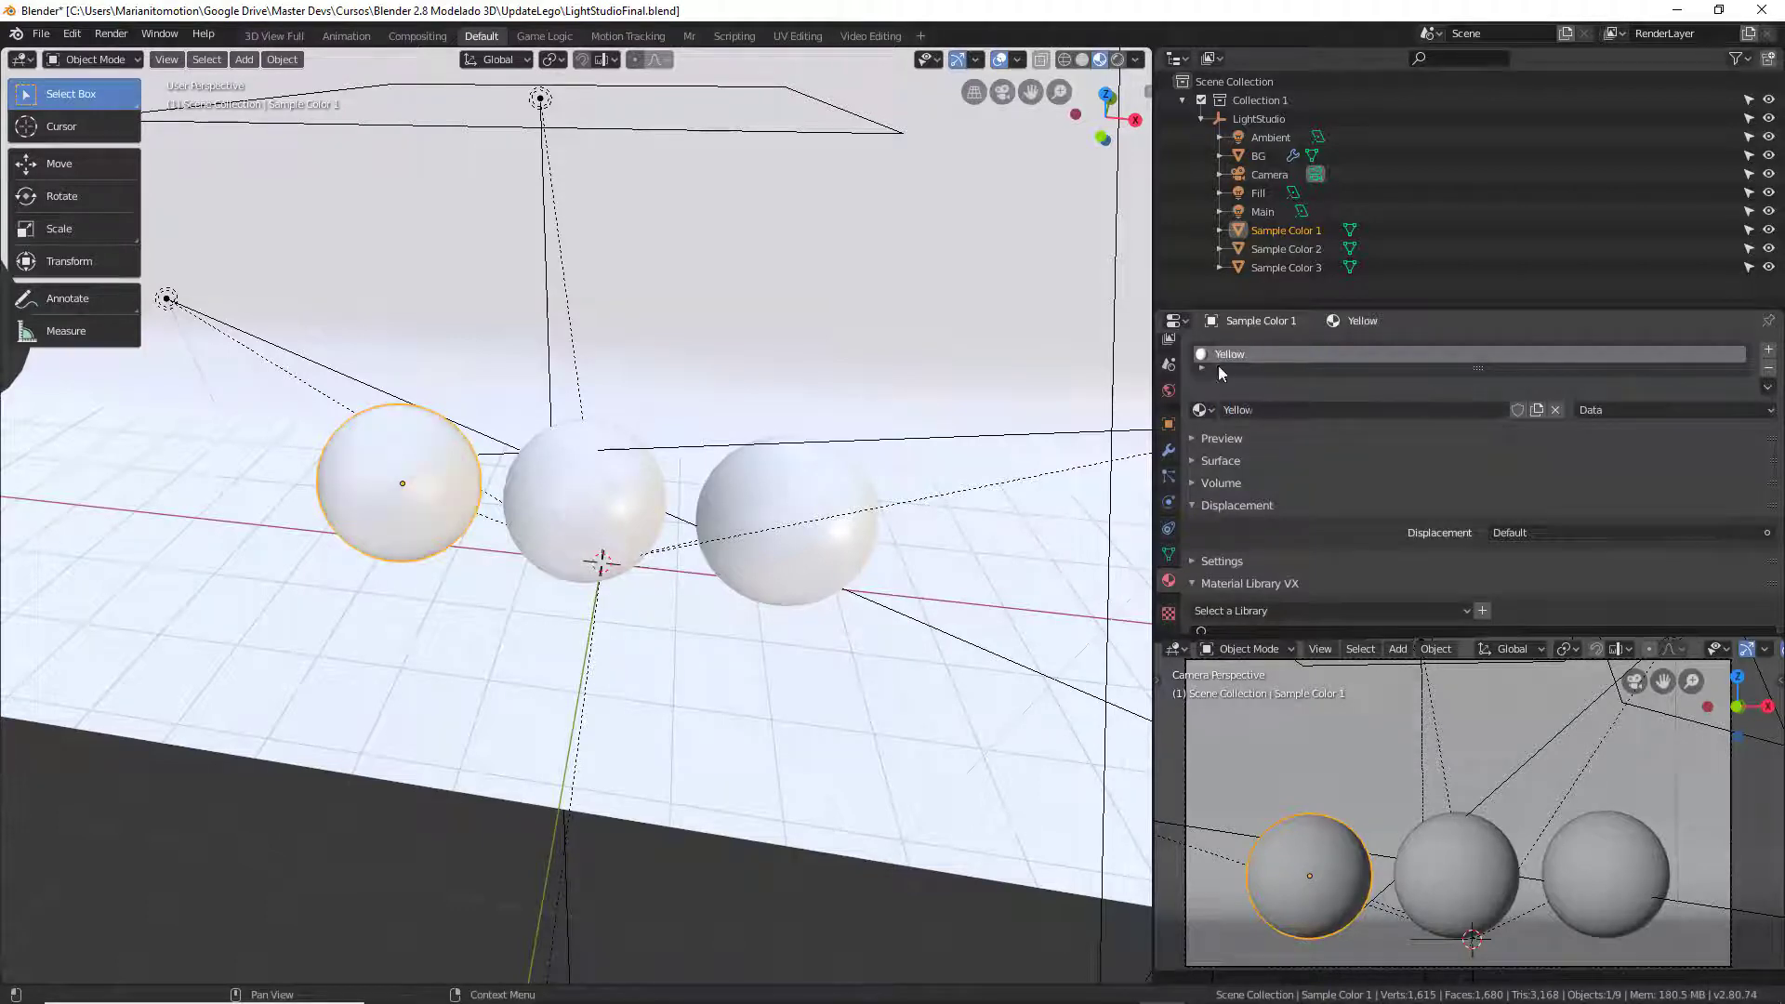
Step: Set the Yellow material's Base Color to saturated yellow and check it in Material Preview
click(1192, 437)
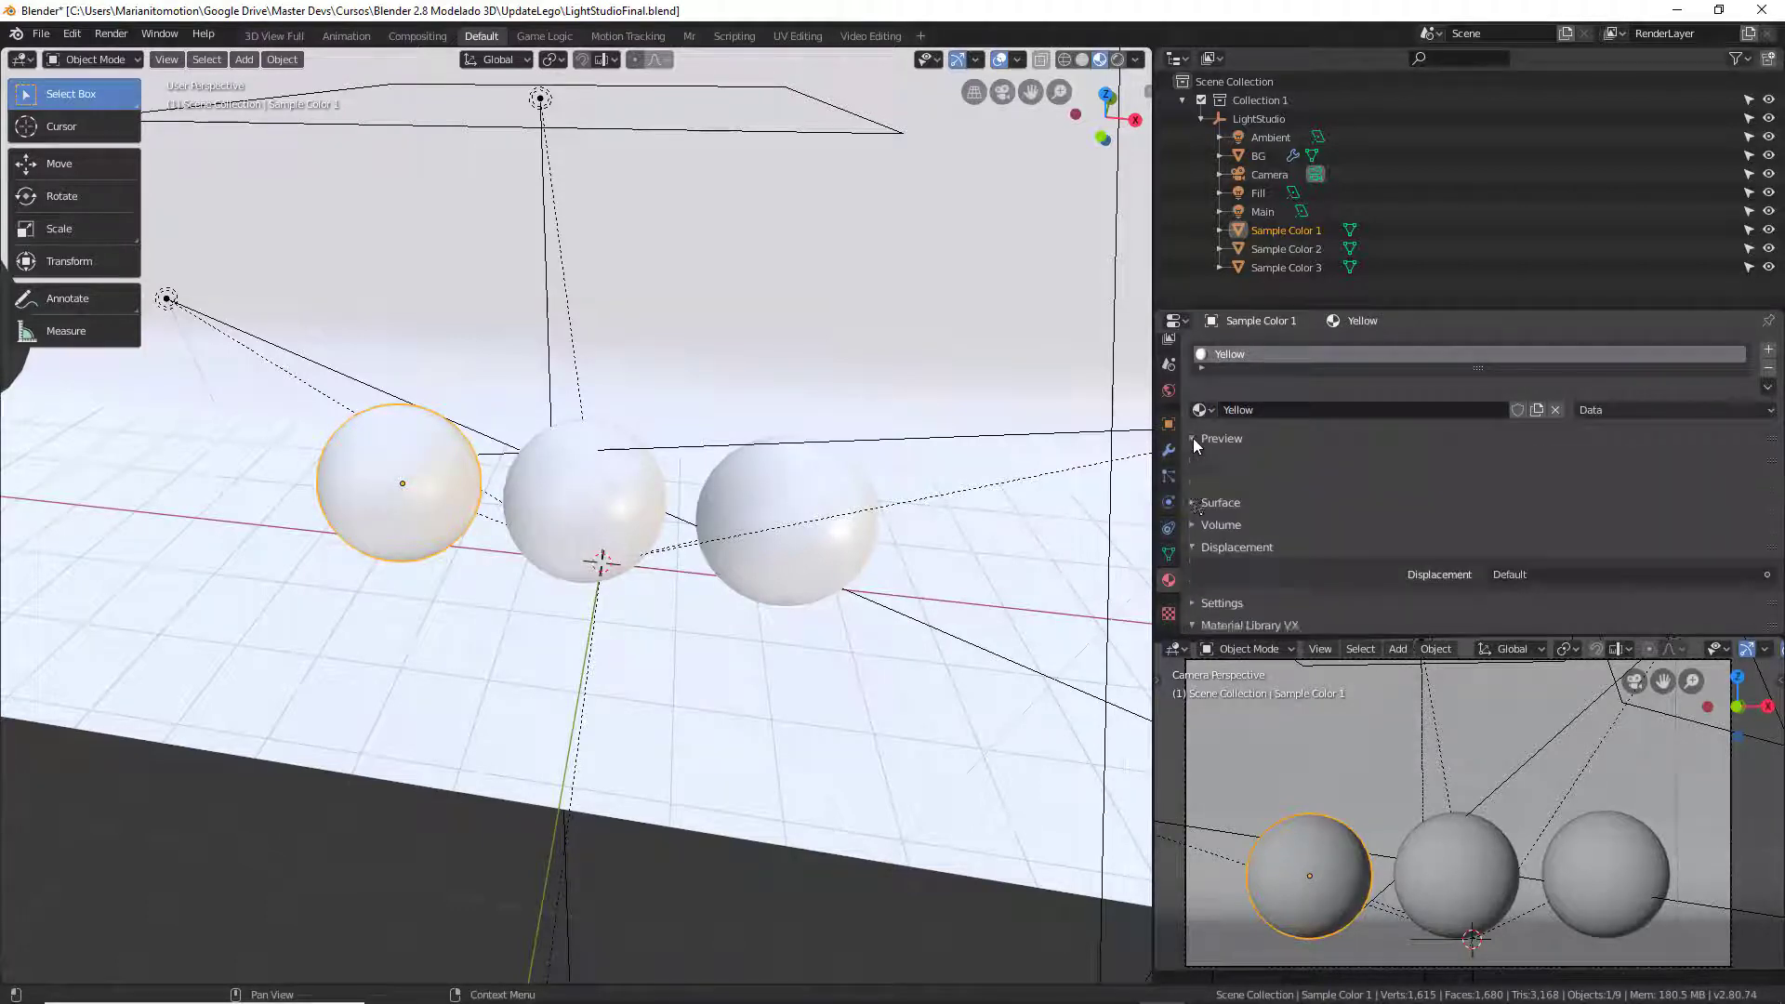
click(1214, 461)
scroll(1477, 494, down, 1)
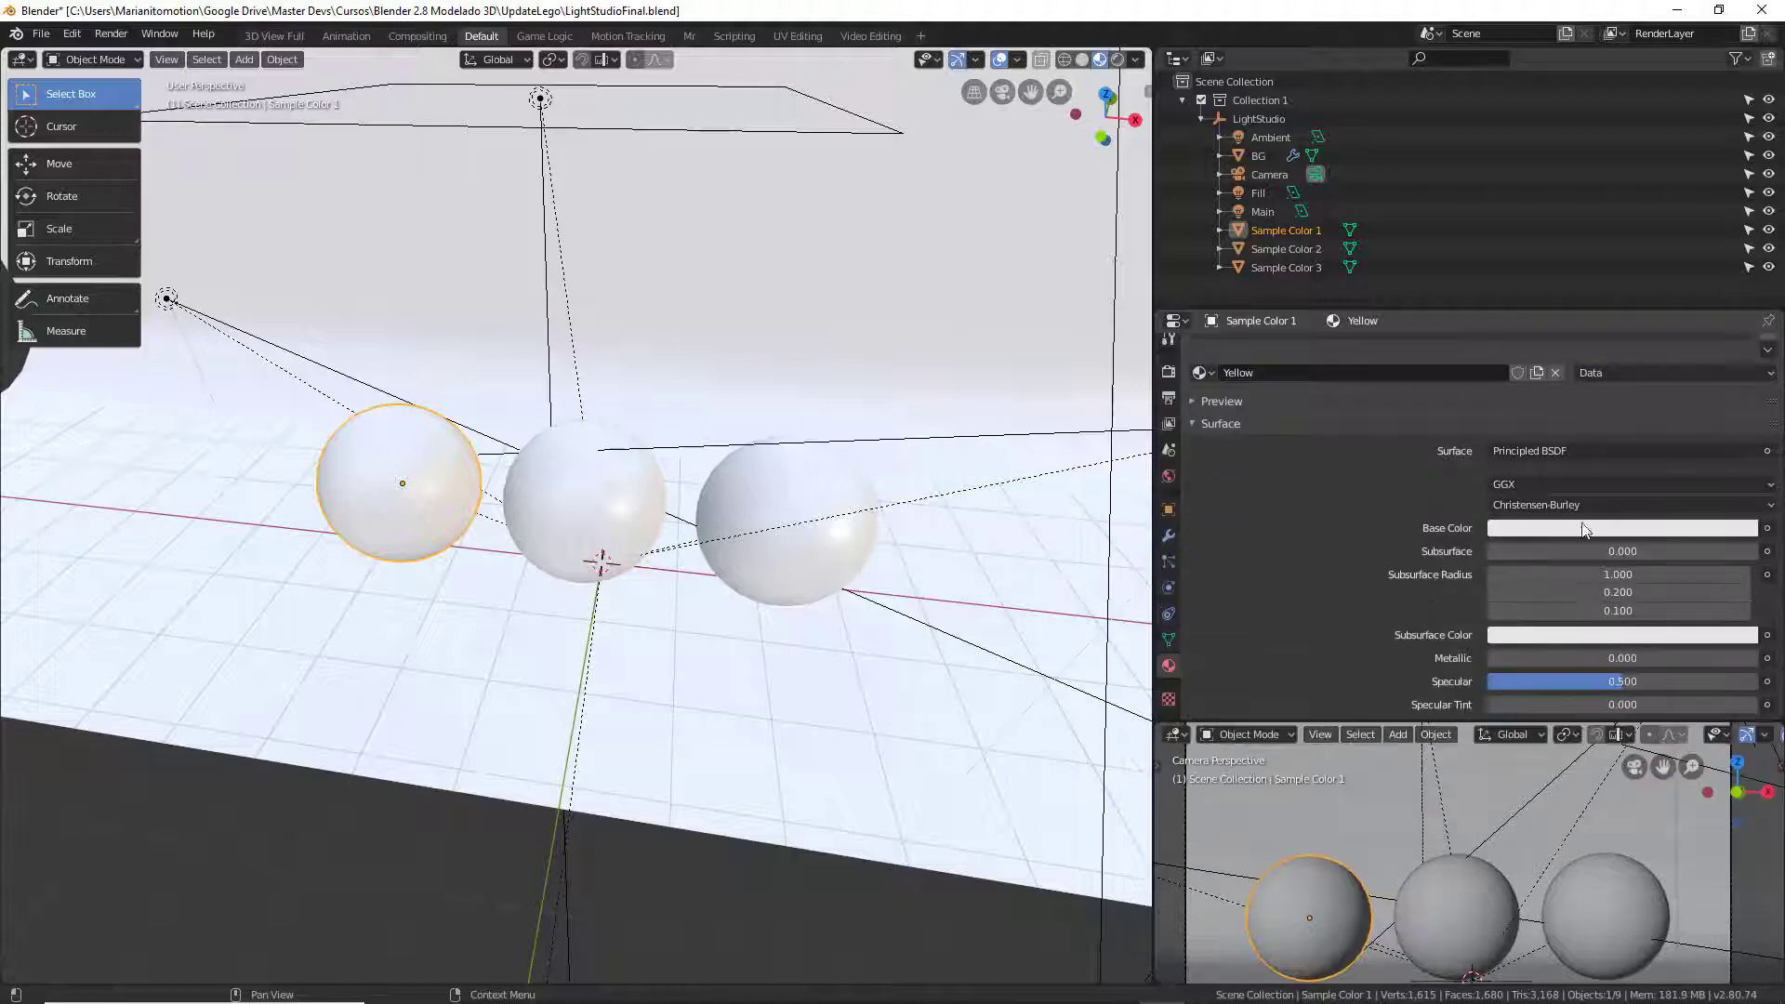
click(1632, 529)
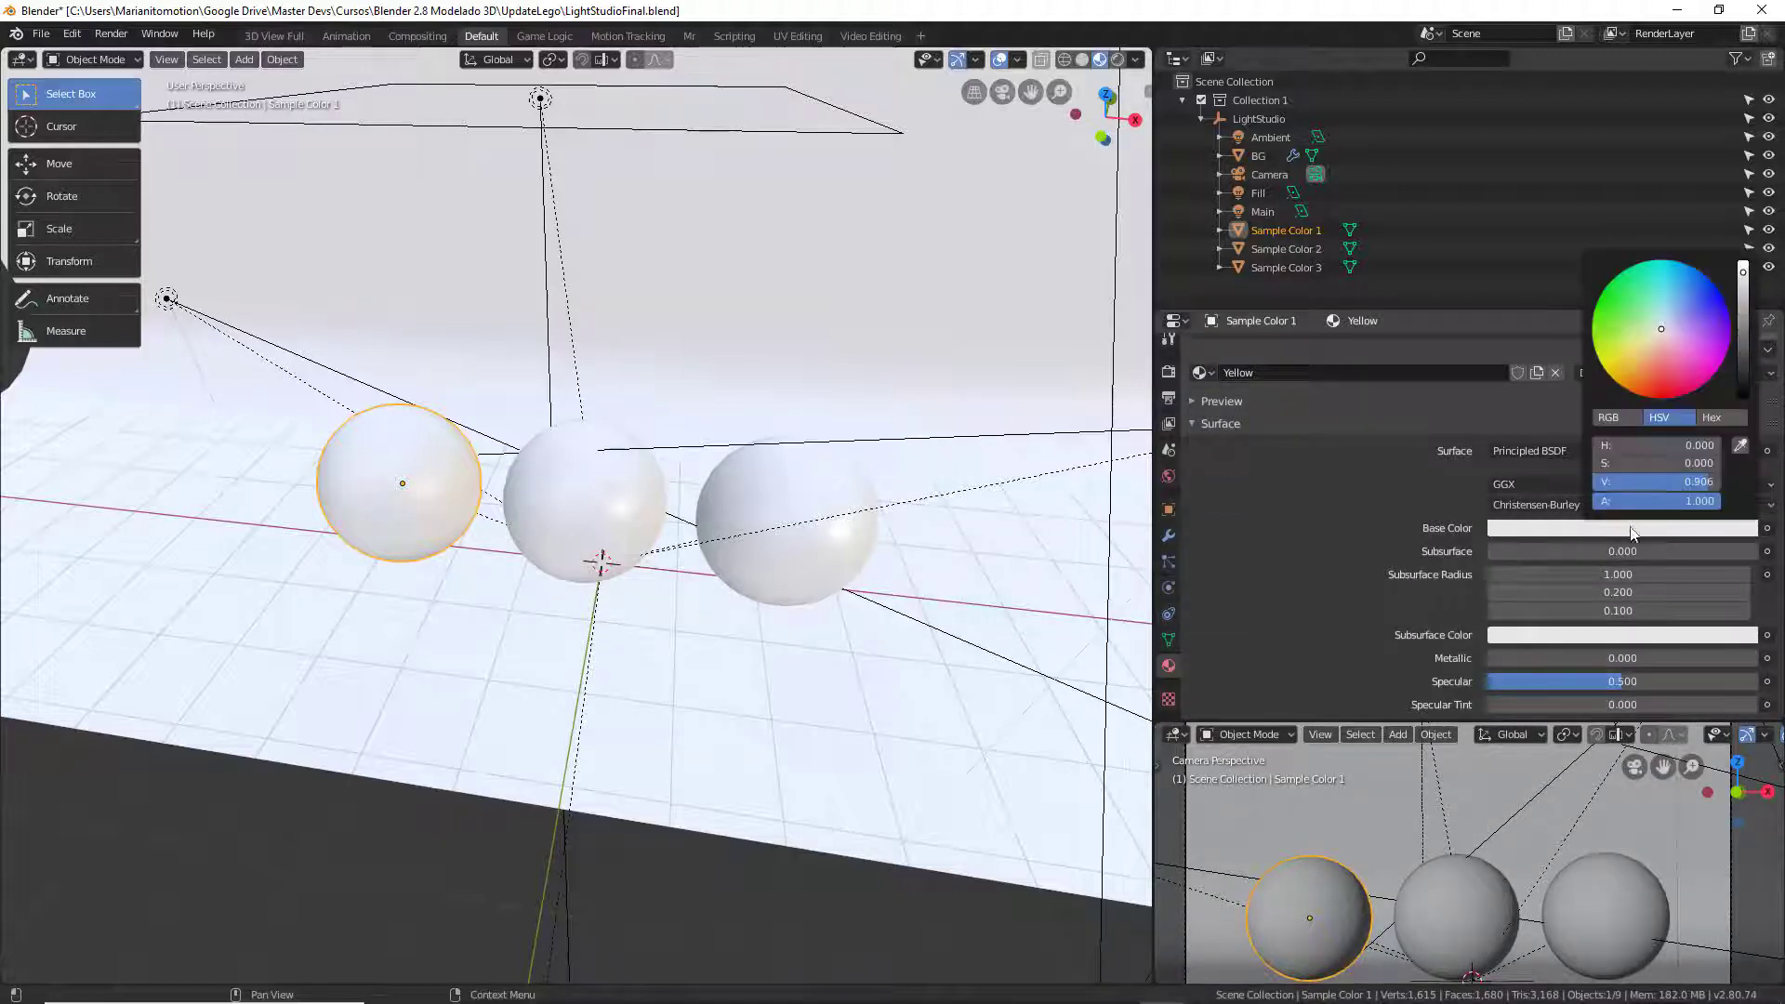
drag(1659, 327, 1609, 365)
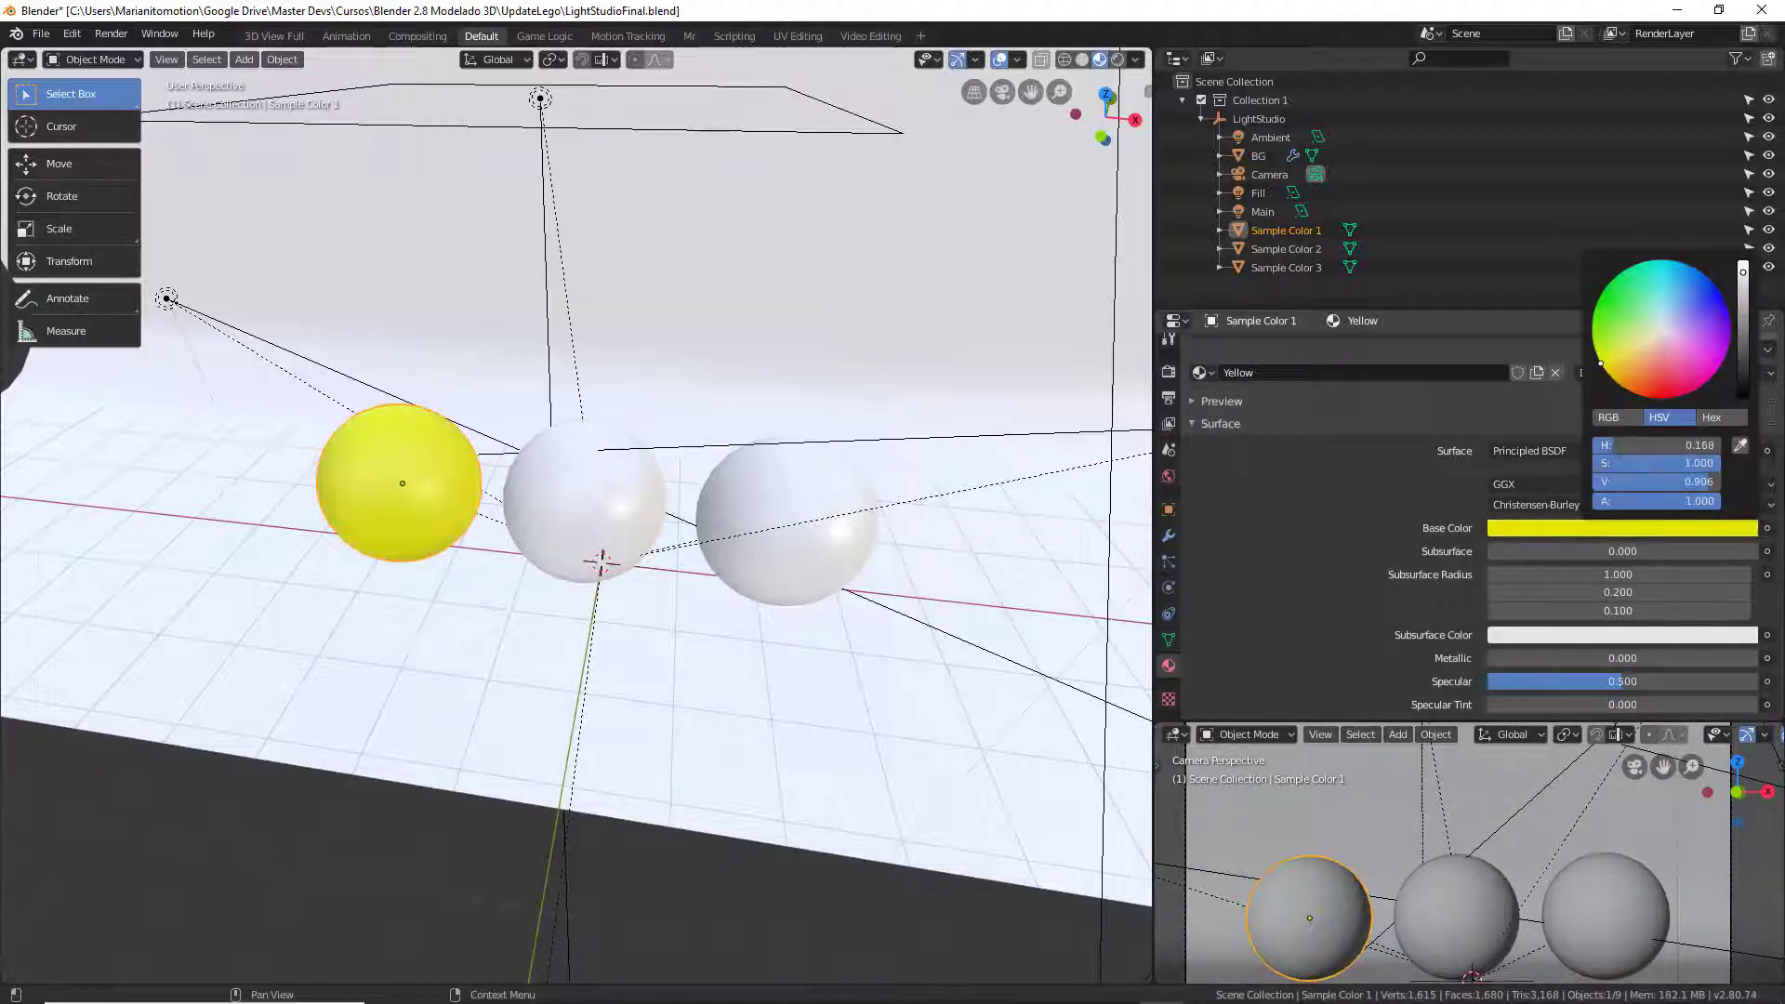
click(1082, 59)
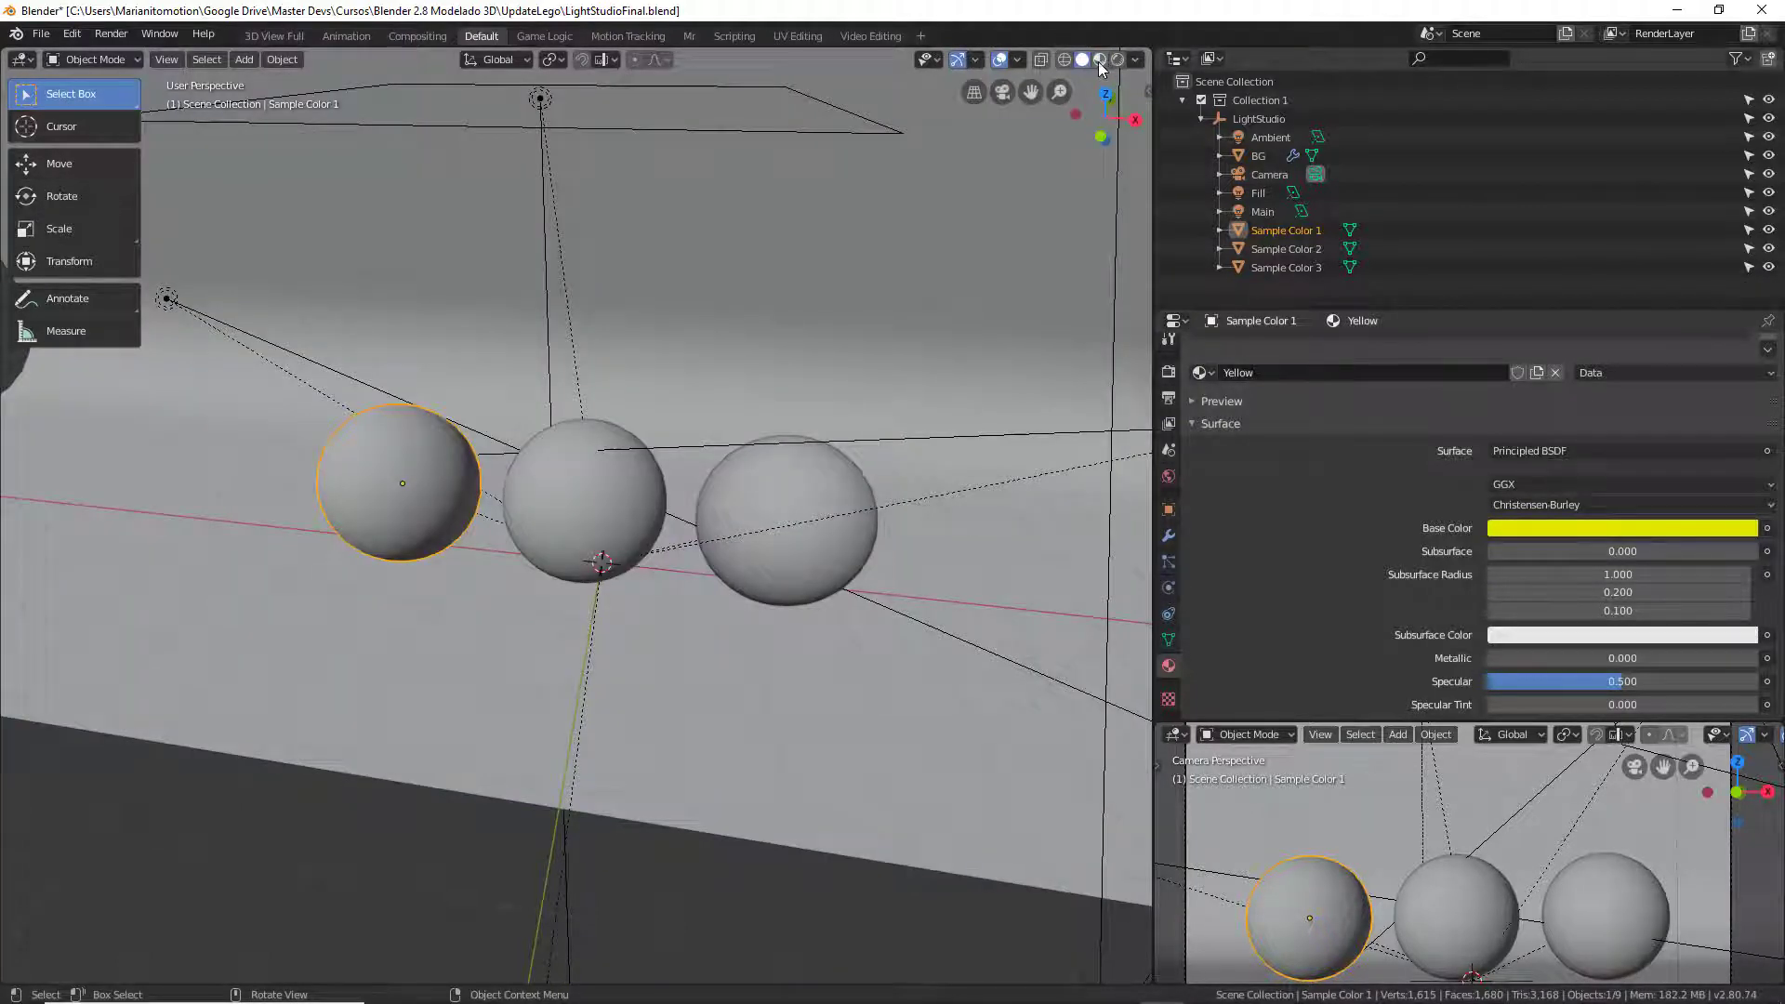
click(1100, 60)
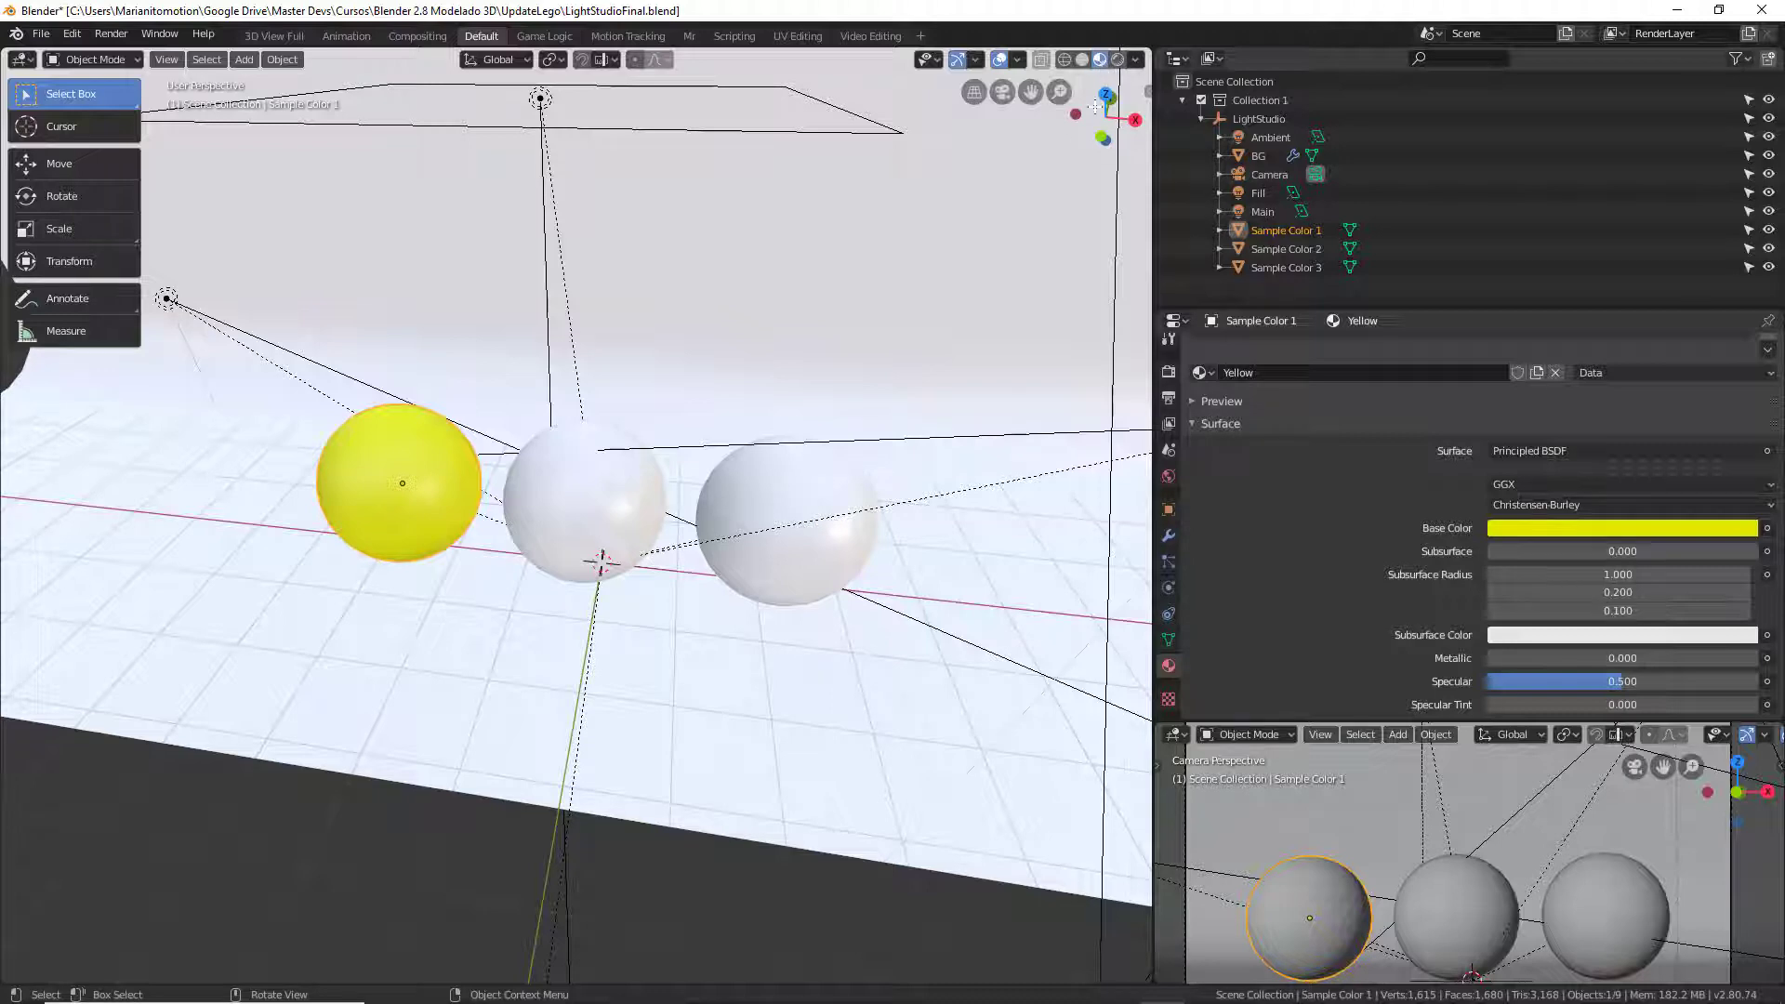
mouse_move(638, 479)
middle_down()
mouse_move(714, 459)
mouse_move(556, 467)
mouse_move(666, 493)
middle_up()
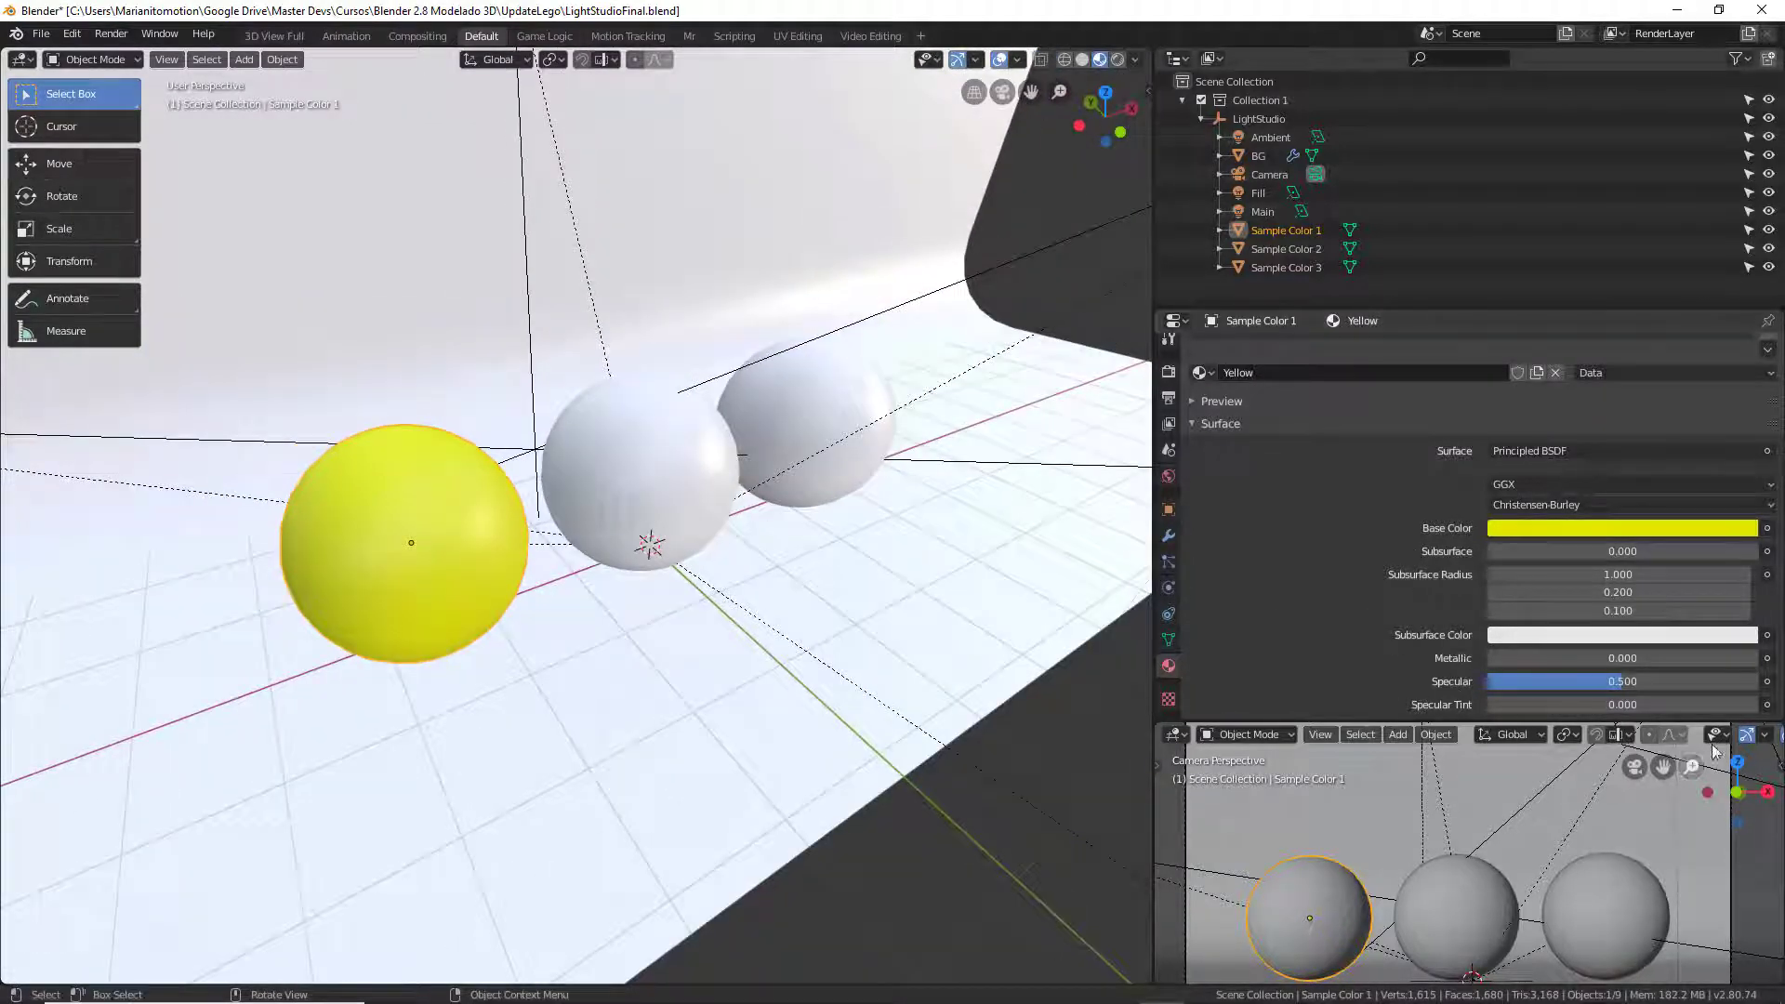
Step: Set the camera viewport to Material Preview shading so material colours show there
scroll(1432, 739, down, 2)
scroll(1430, 741, down, 2)
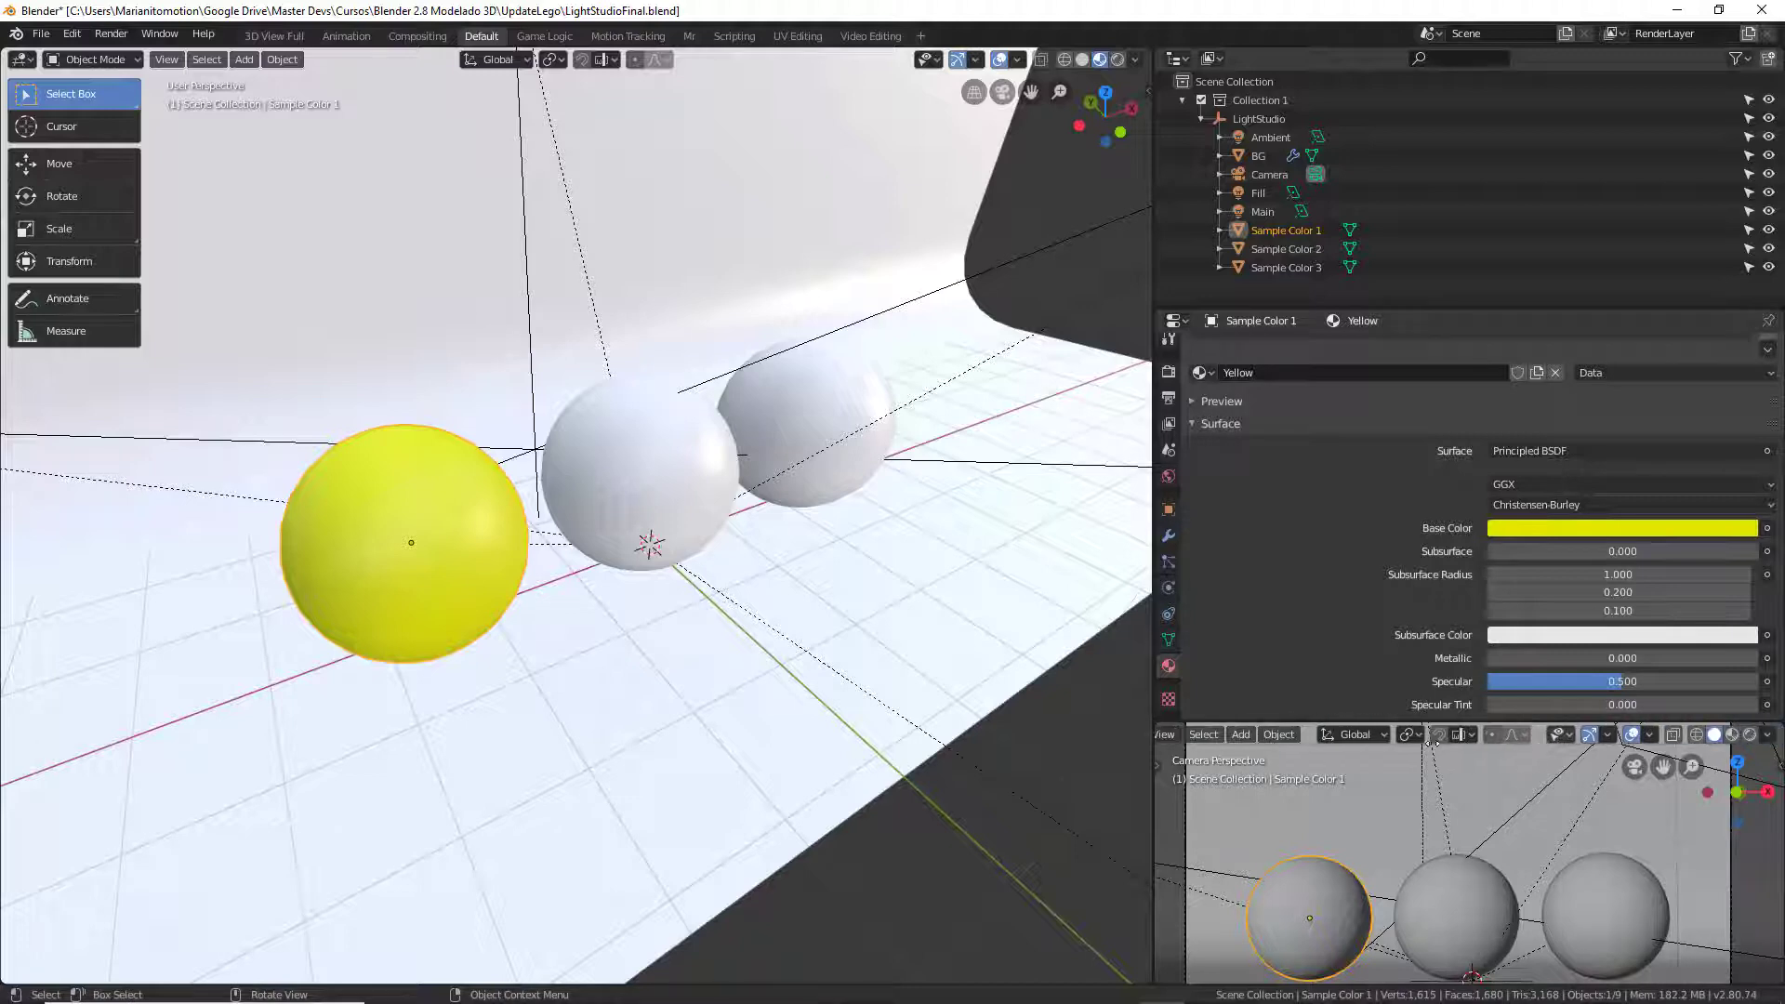
click(1732, 734)
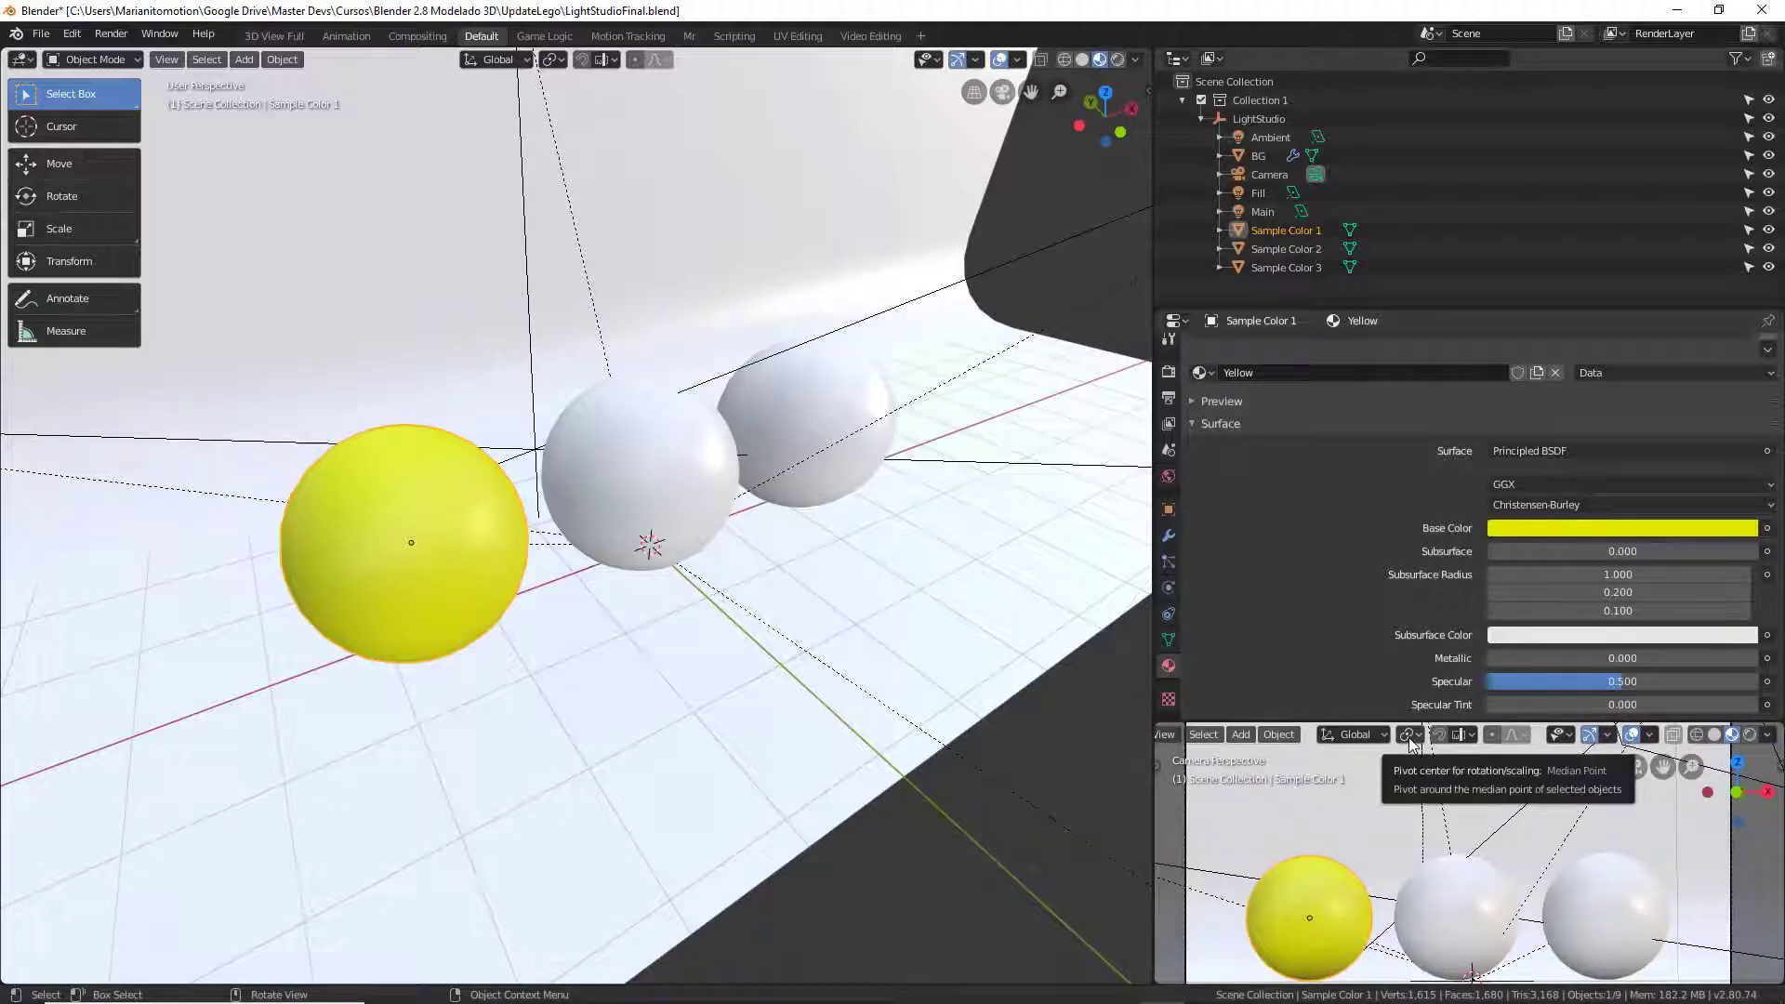
click(1716, 736)
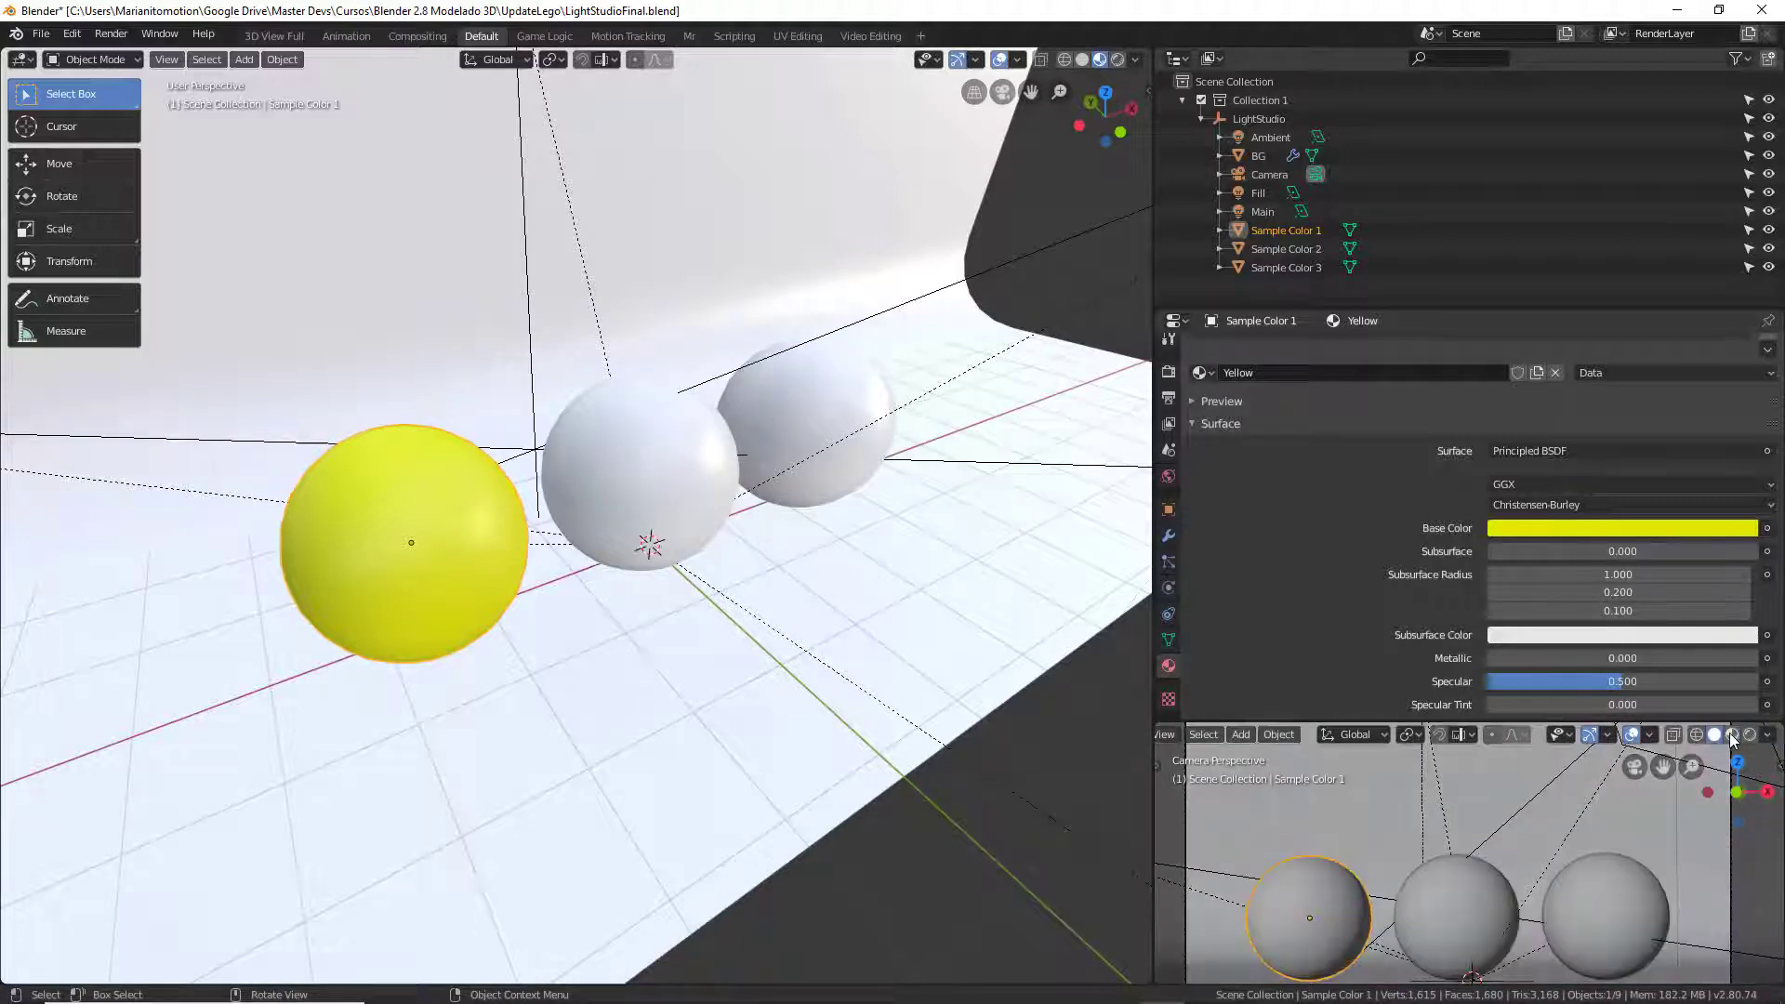
click(1733, 734)
mouse_move(1069, 521)
middle_down()
mouse_move(924, 539)
mouse_move(930, 521)
middle_up()
scroll(1553, 562, down, 3)
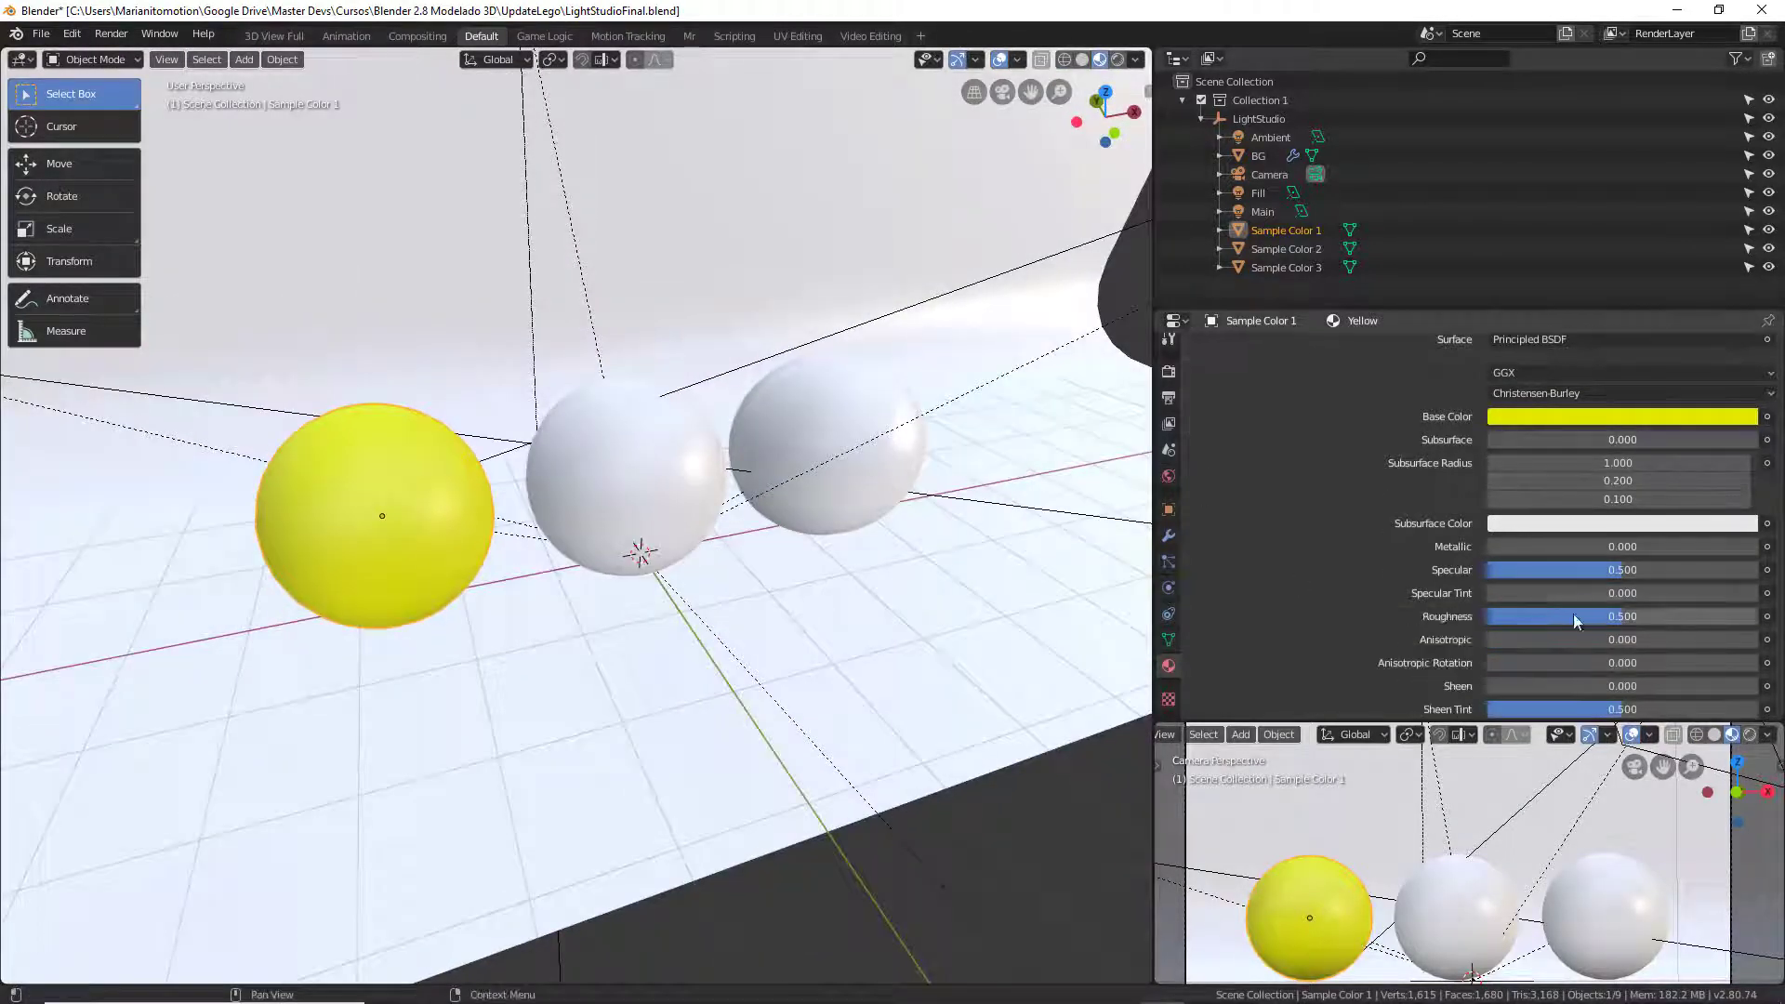
Step: Lower the Yellow material's Roughness to 0.400
click(1625, 621)
text(0.435)
key(Return)
click(1633, 618)
text(0.4)
key(Return)
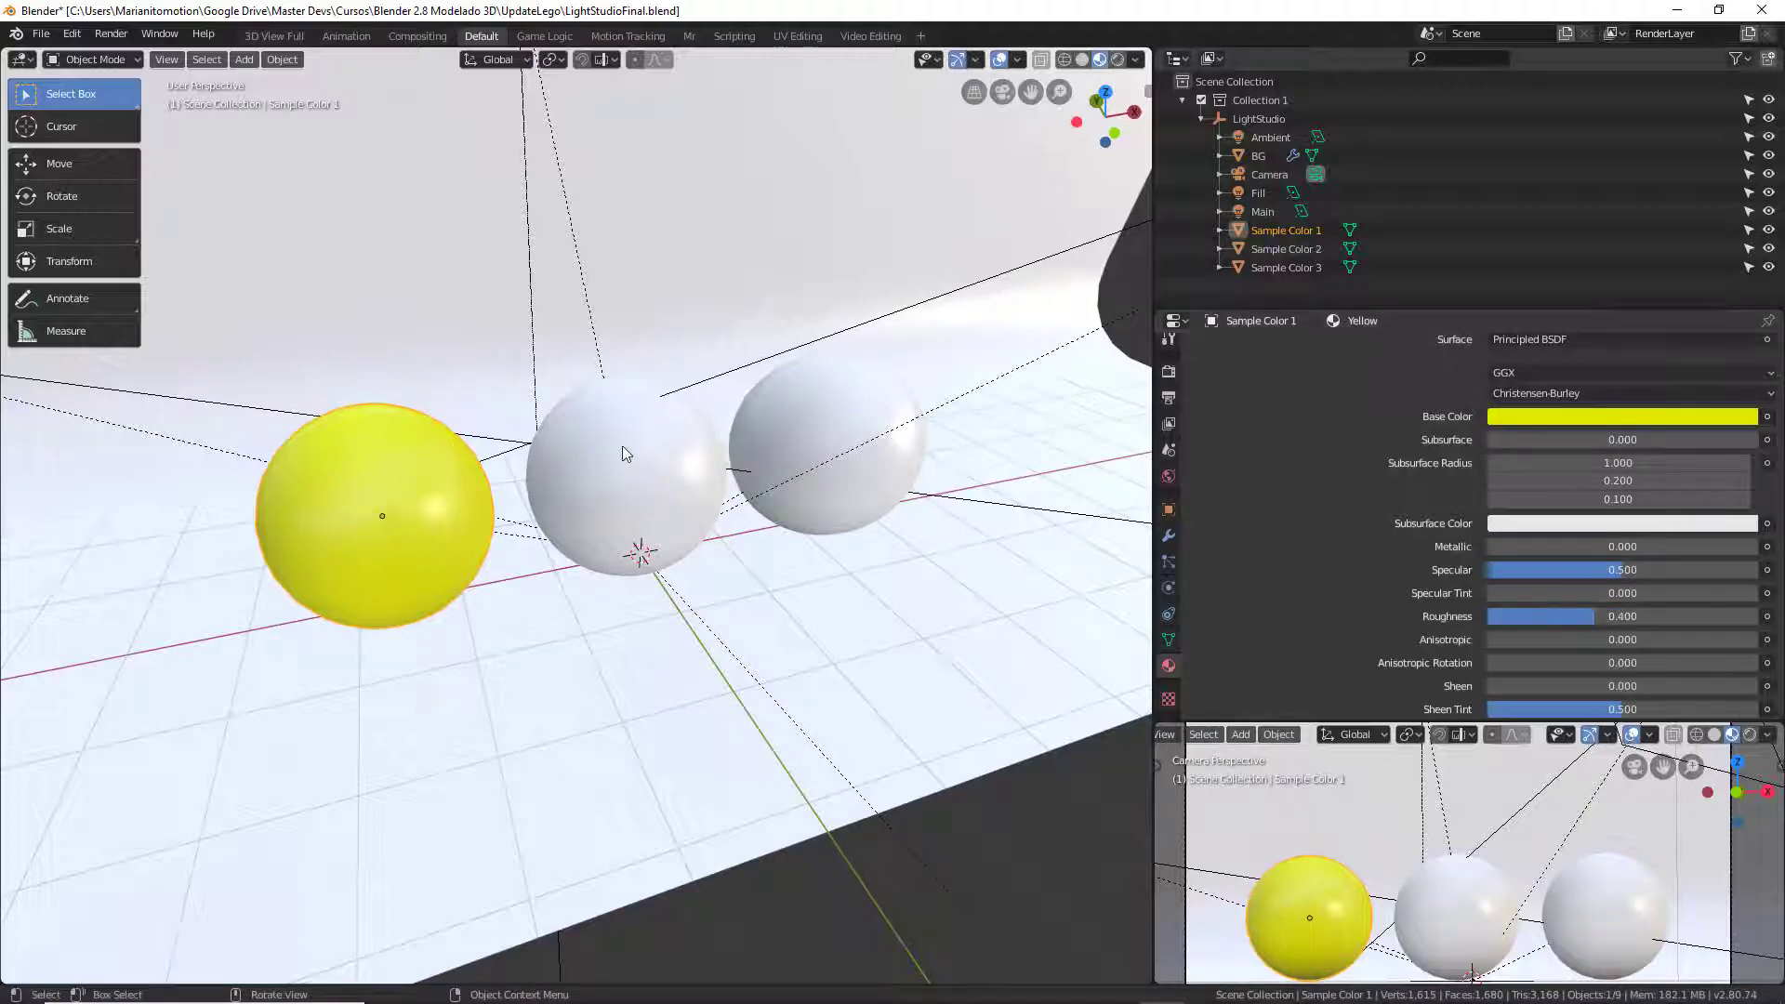
scroll(1326, 483, up, 5)
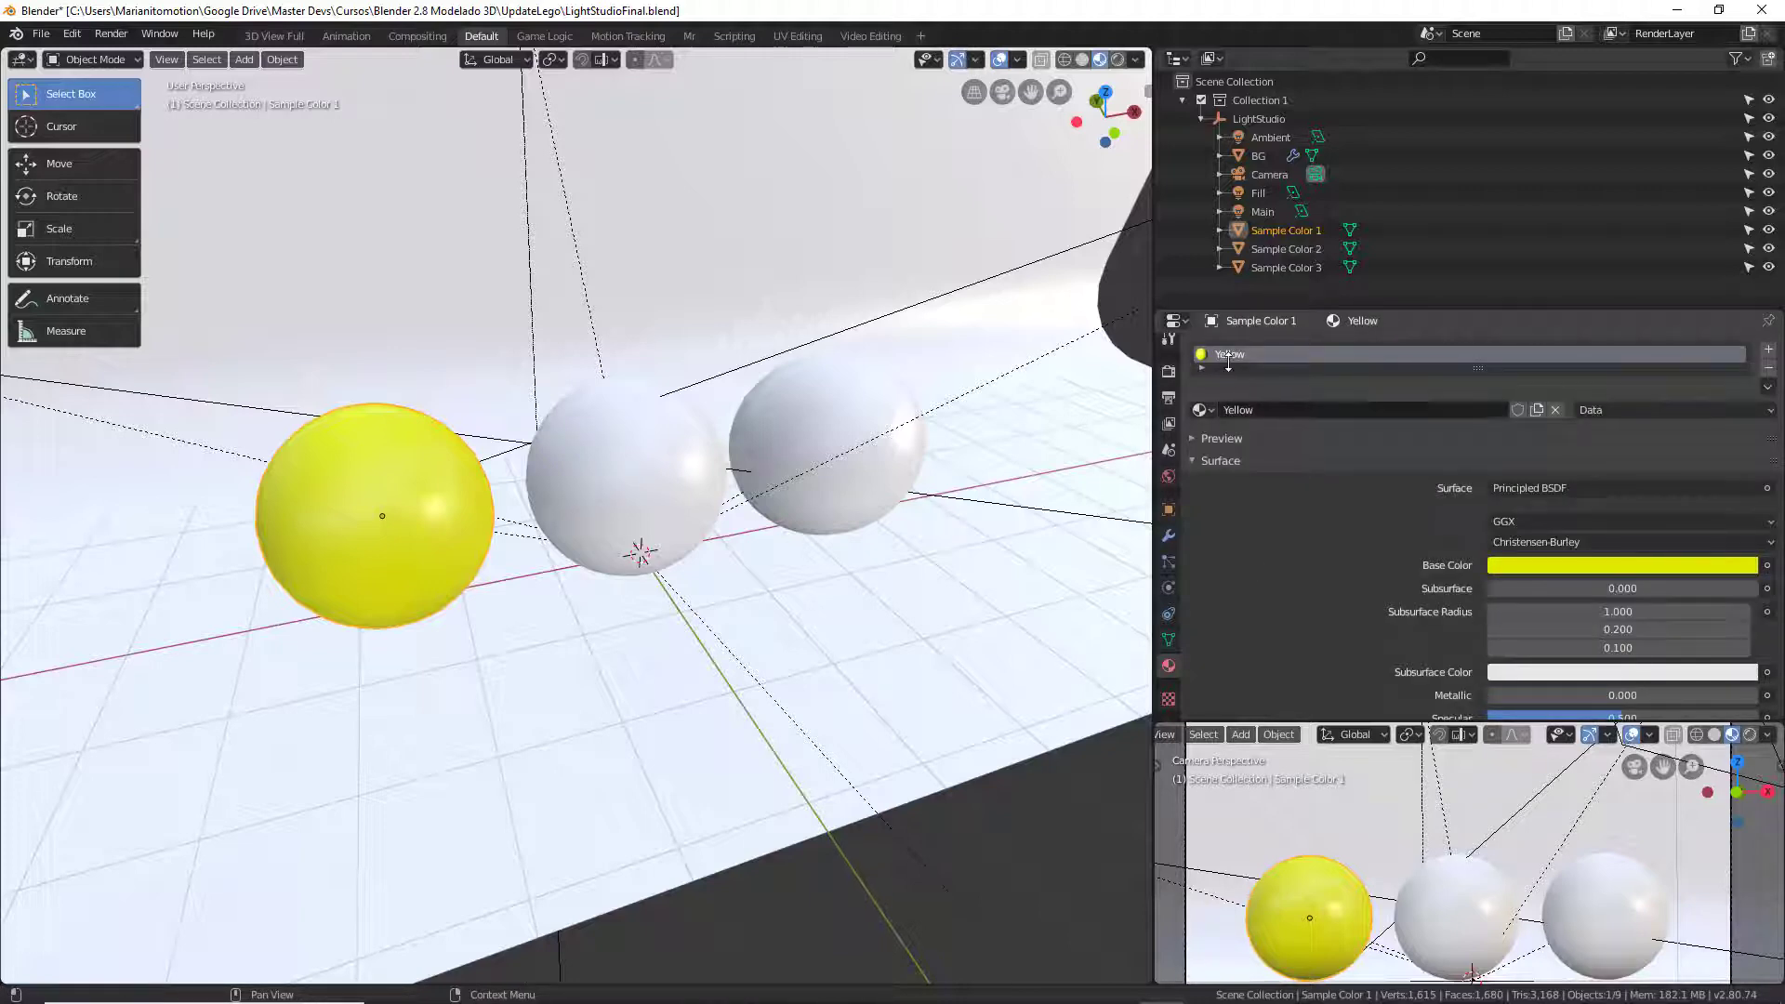
Step: Select the middle sphere and add a new material named Red
click(647, 465)
click(1297, 414)
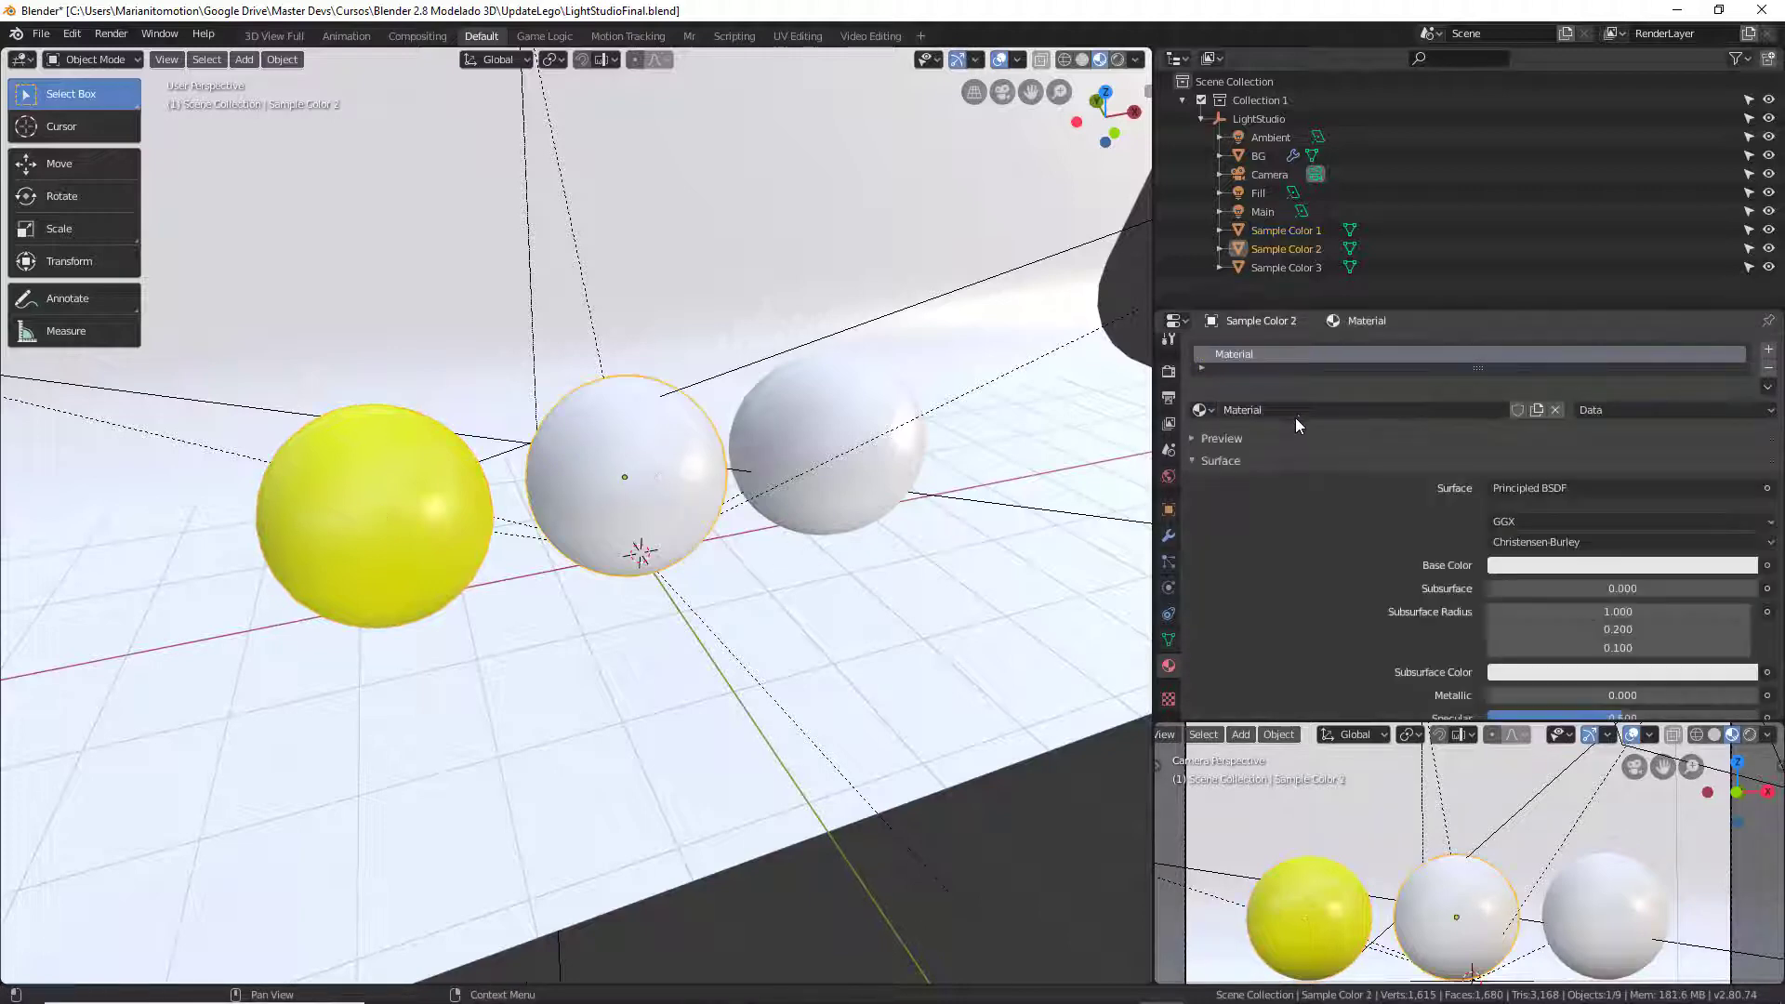
text(R)
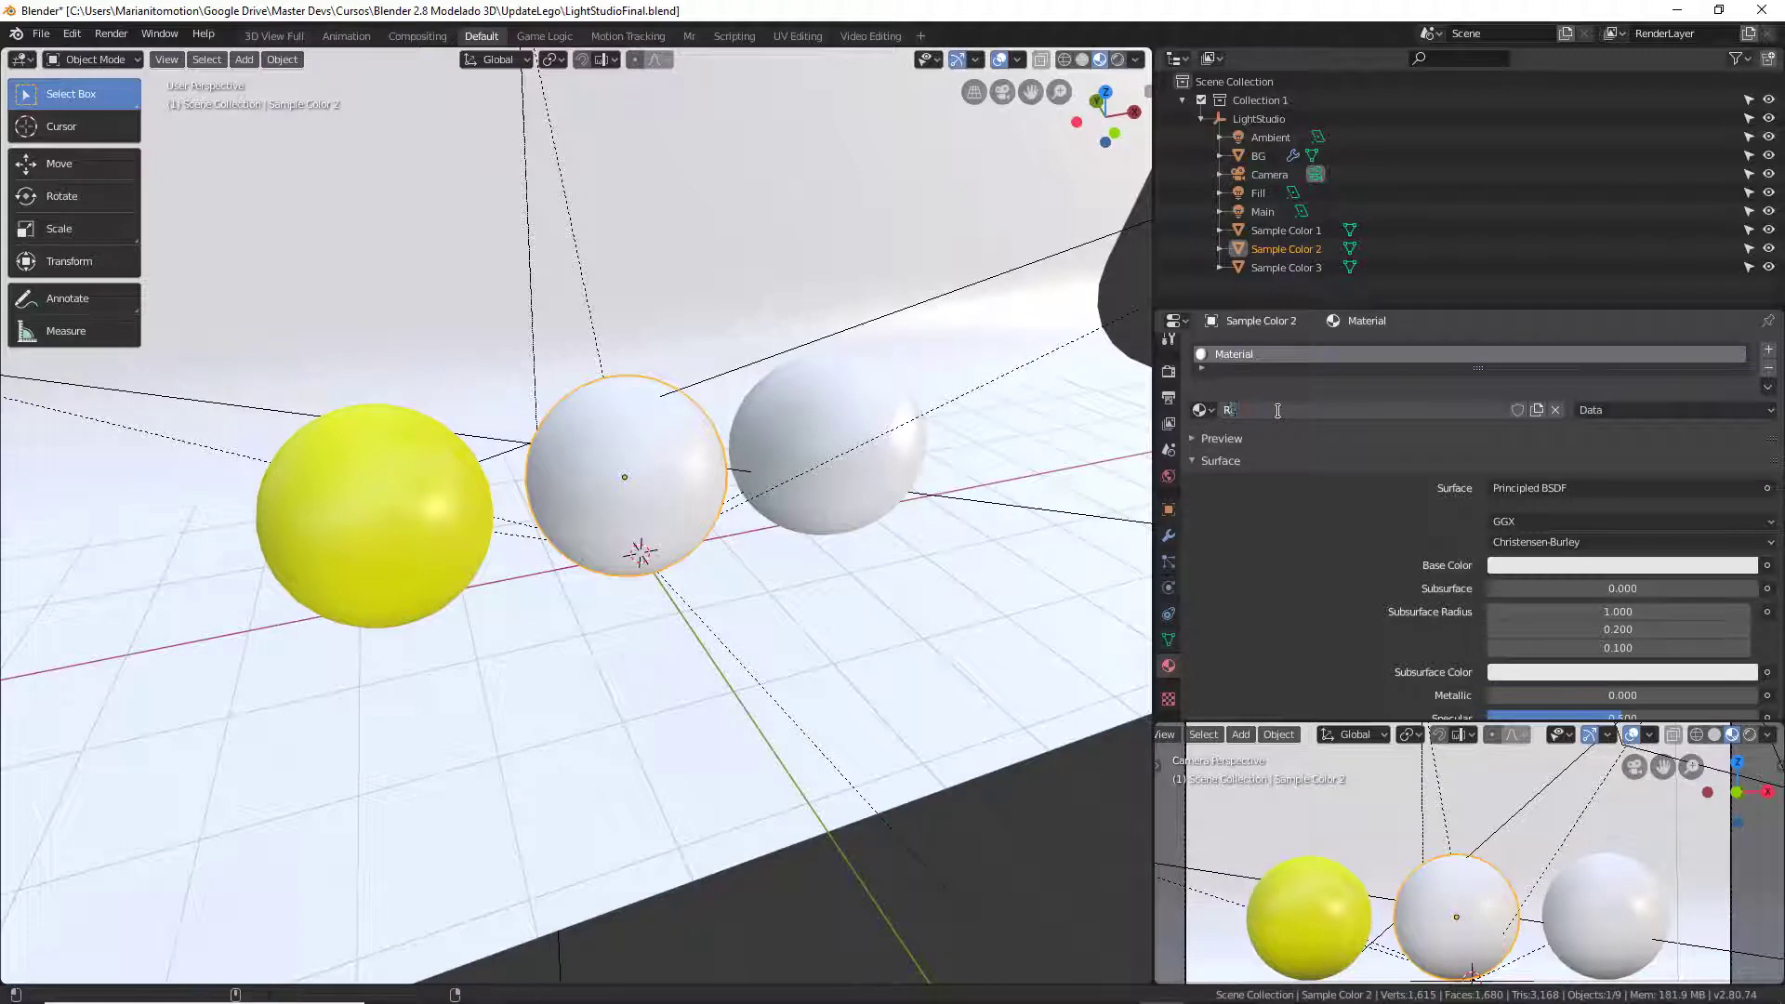
text(ed)
key(Return)
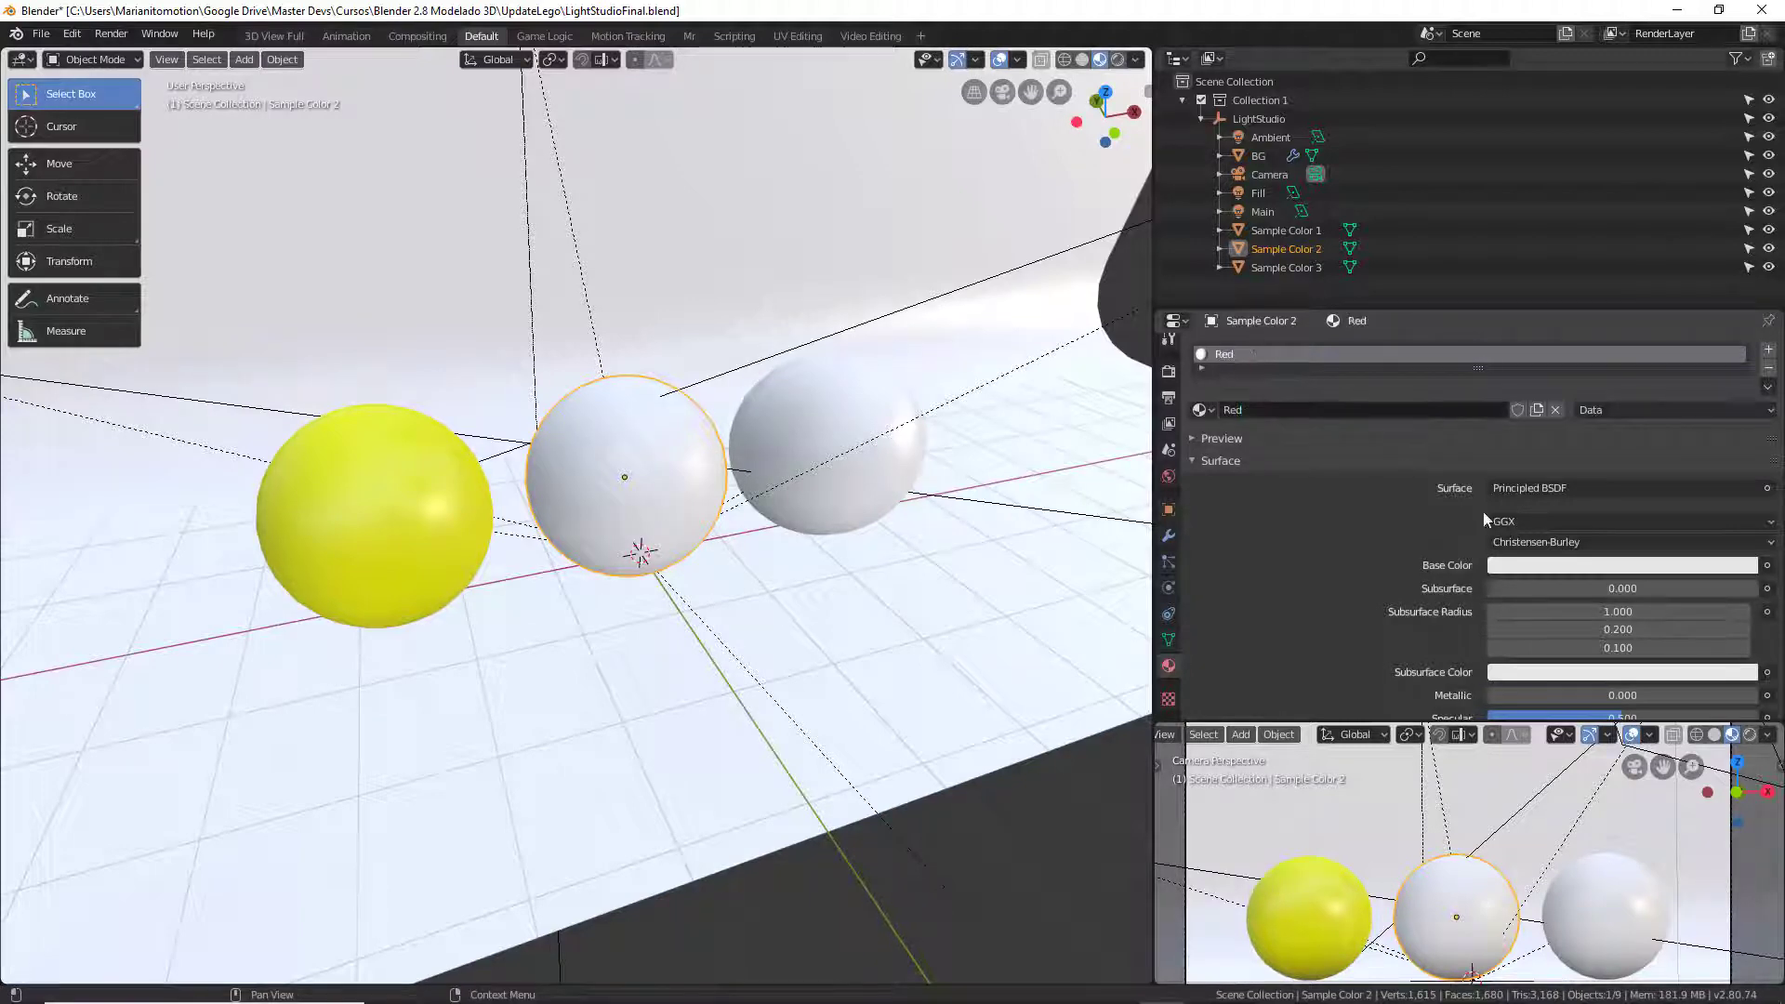
Step: Set the Red material's Base Color to a slightly darkened orange-red
click(1586, 567)
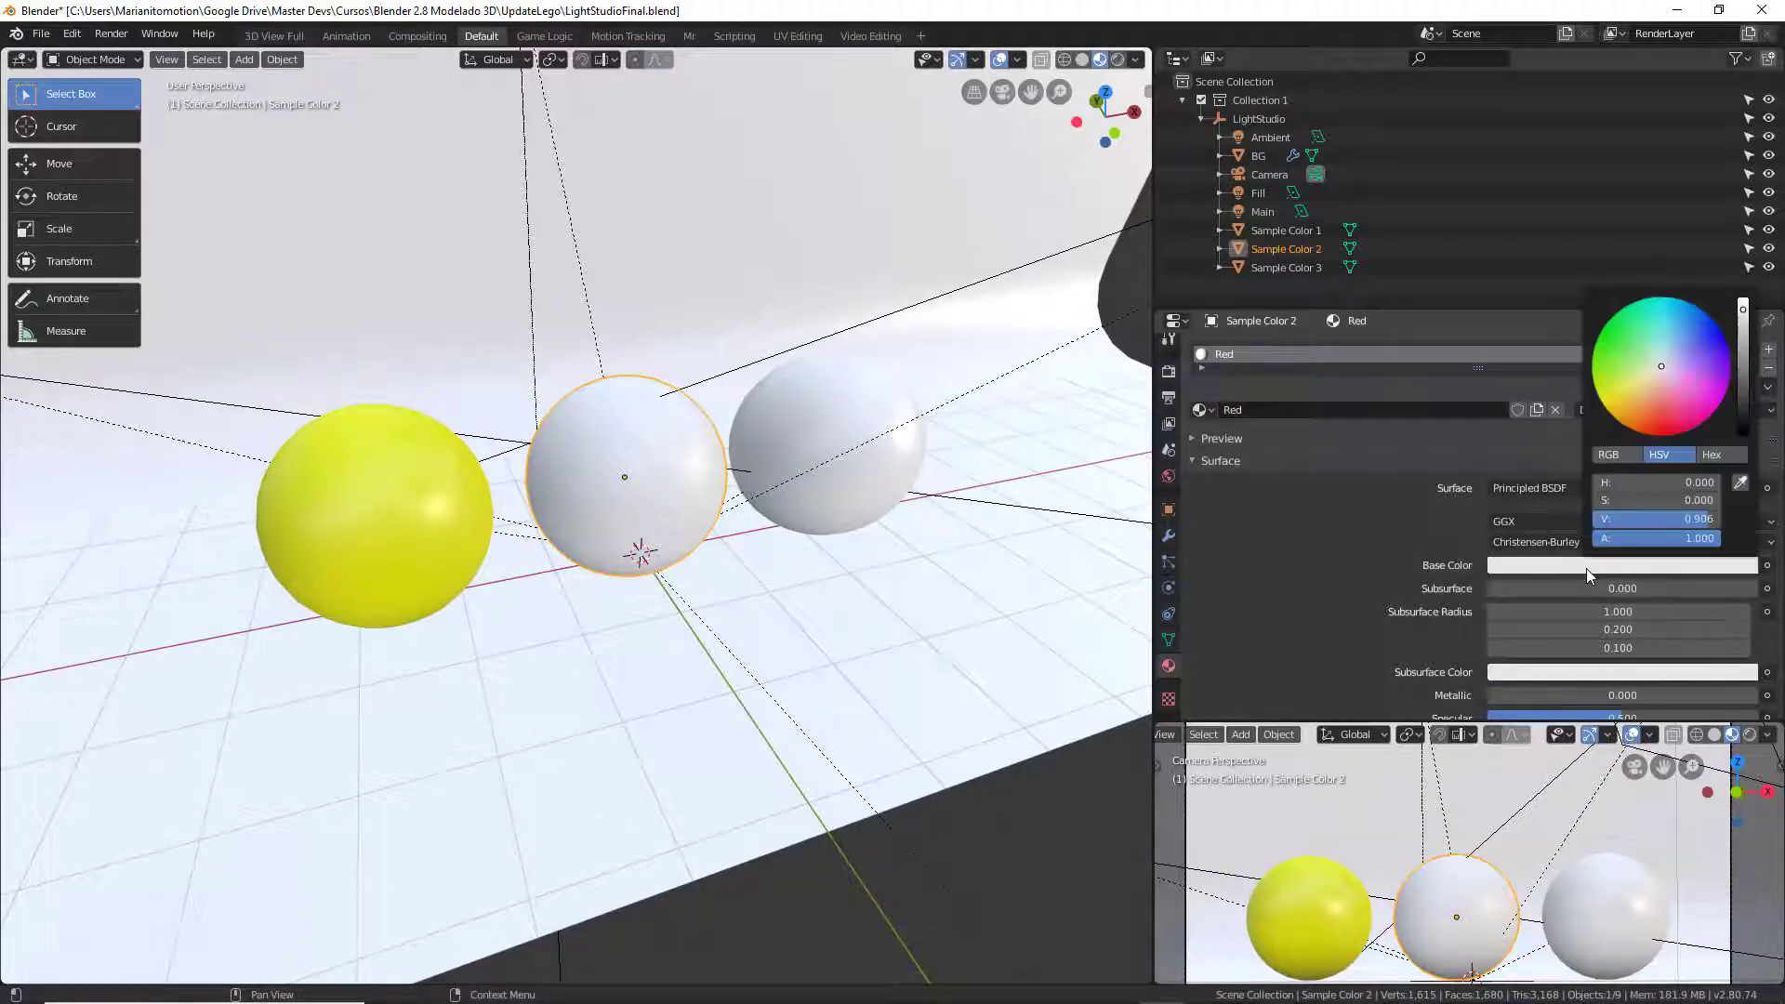
drag(1664, 368, 1655, 435)
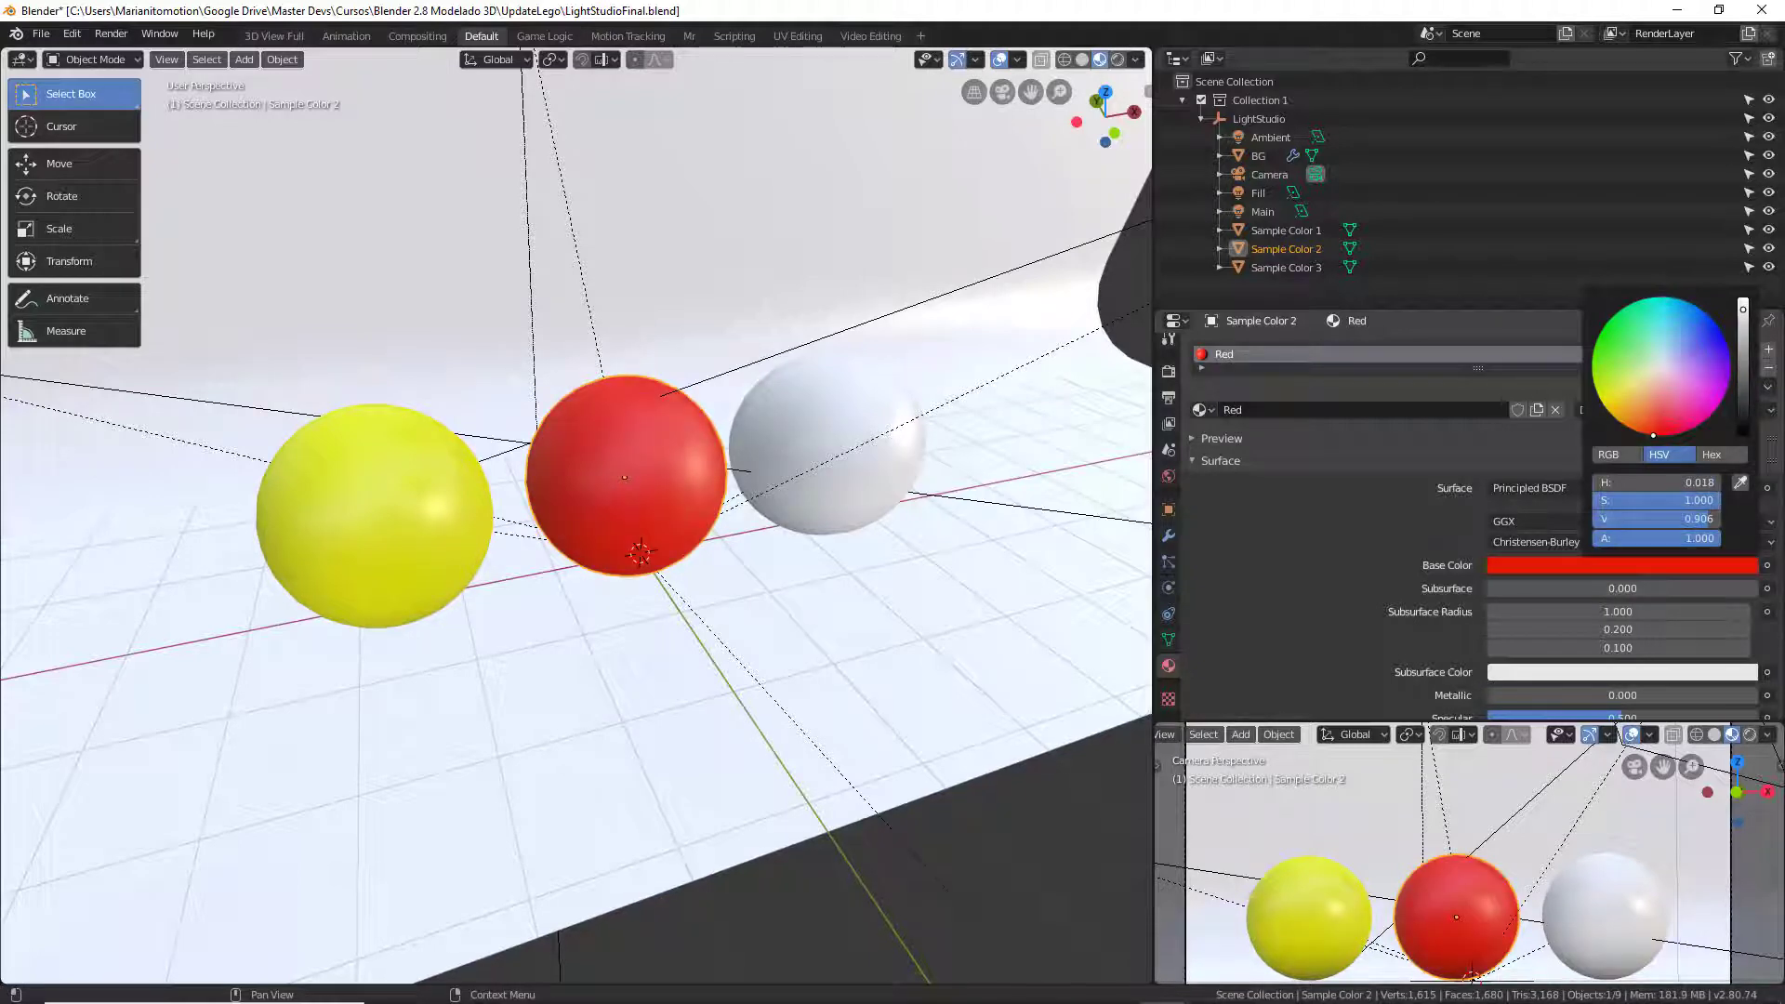
drag(1653, 435, 1644, 434)
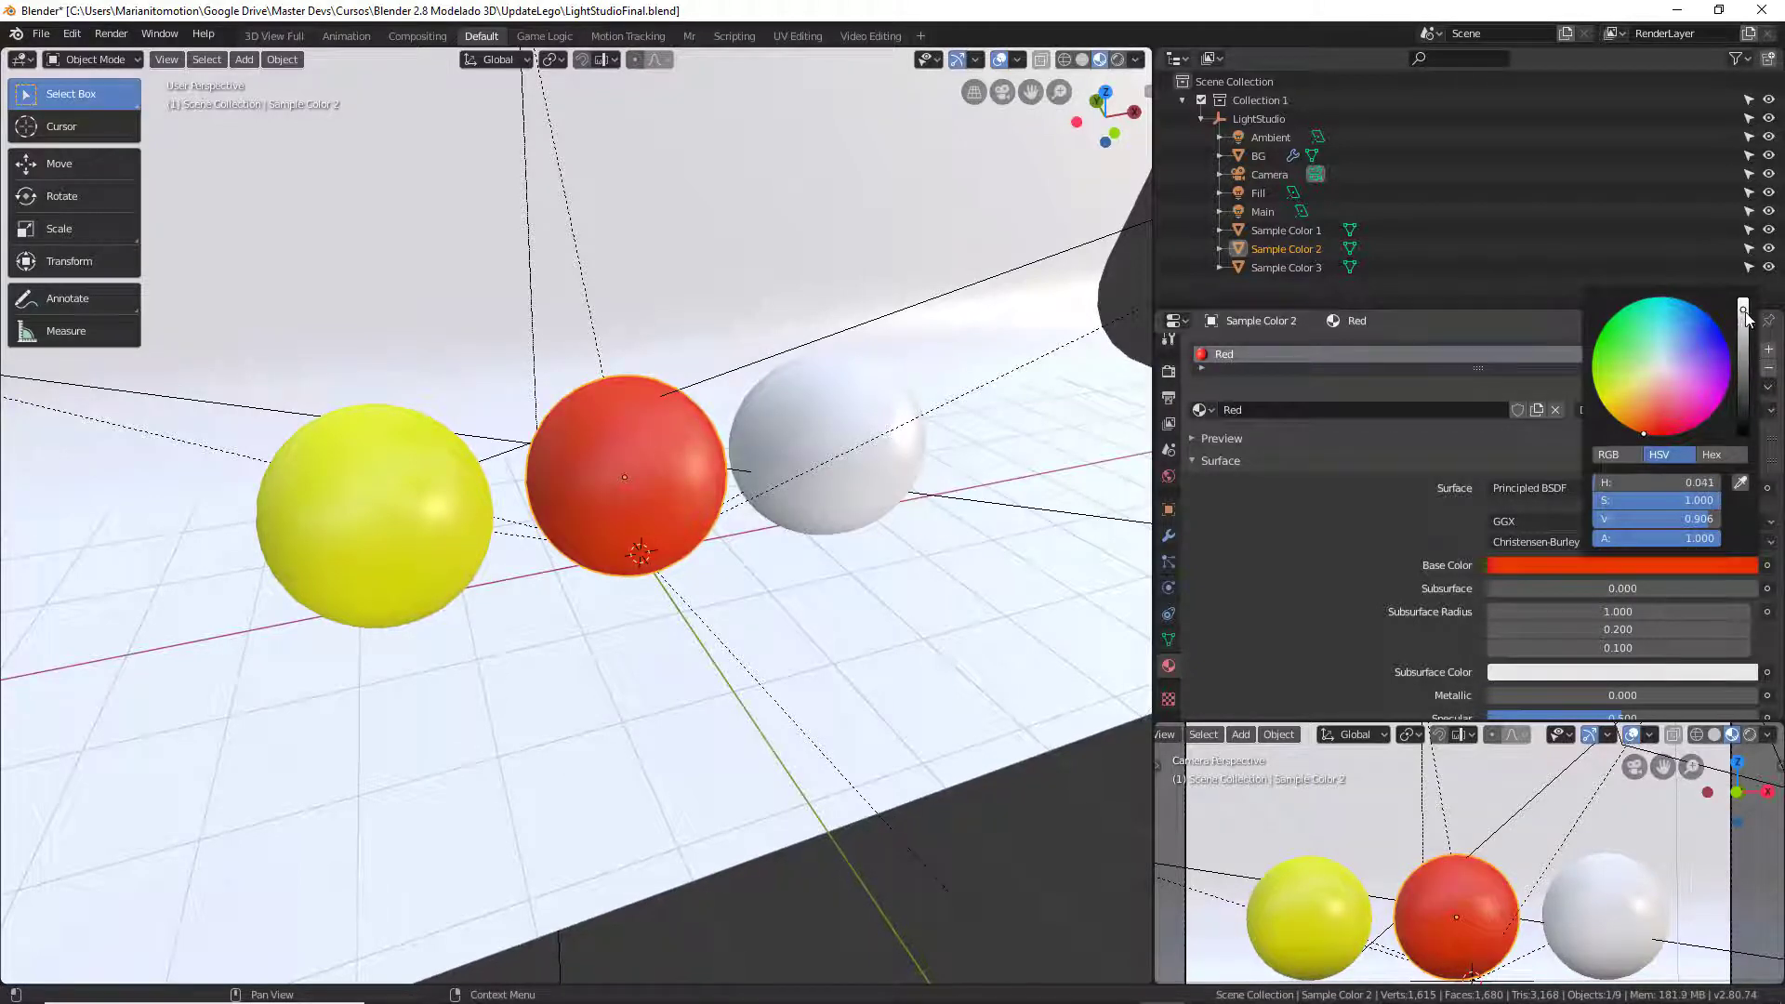
drag(1745, 312, 1744, 327)
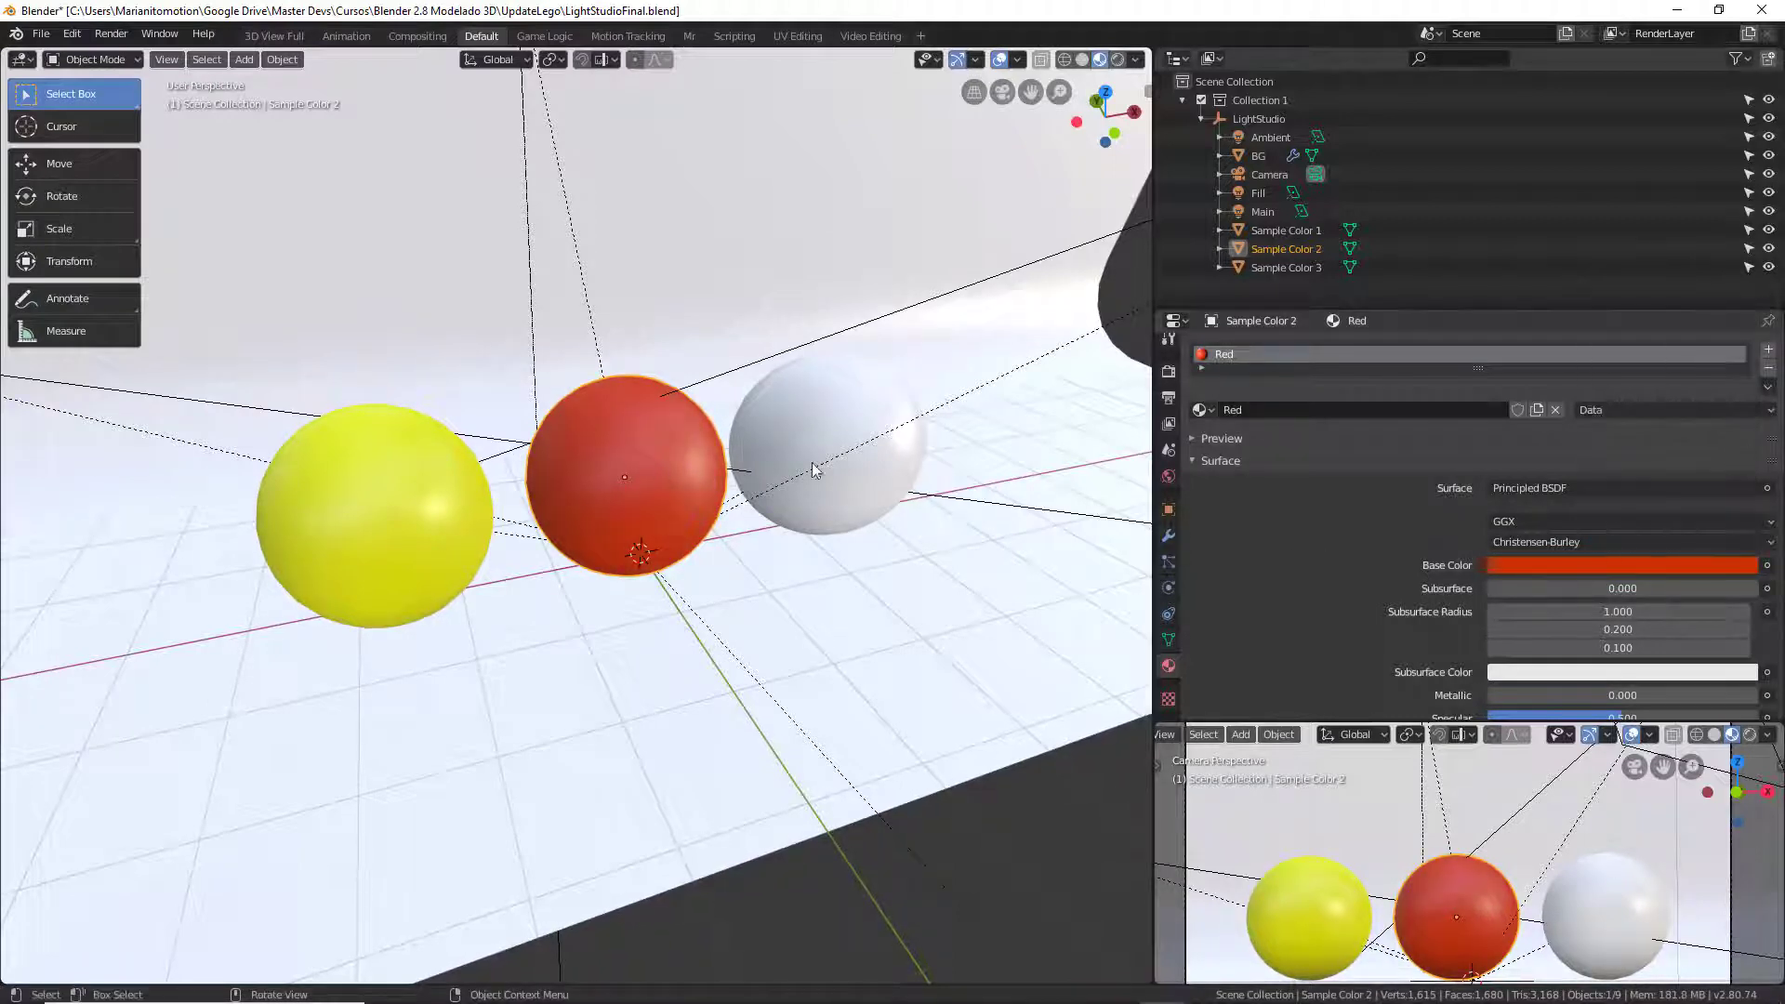
Step: Confirm the Red material's Roughness at 0.400 and select the third sphere
scroll(1536, 597, down, 2)
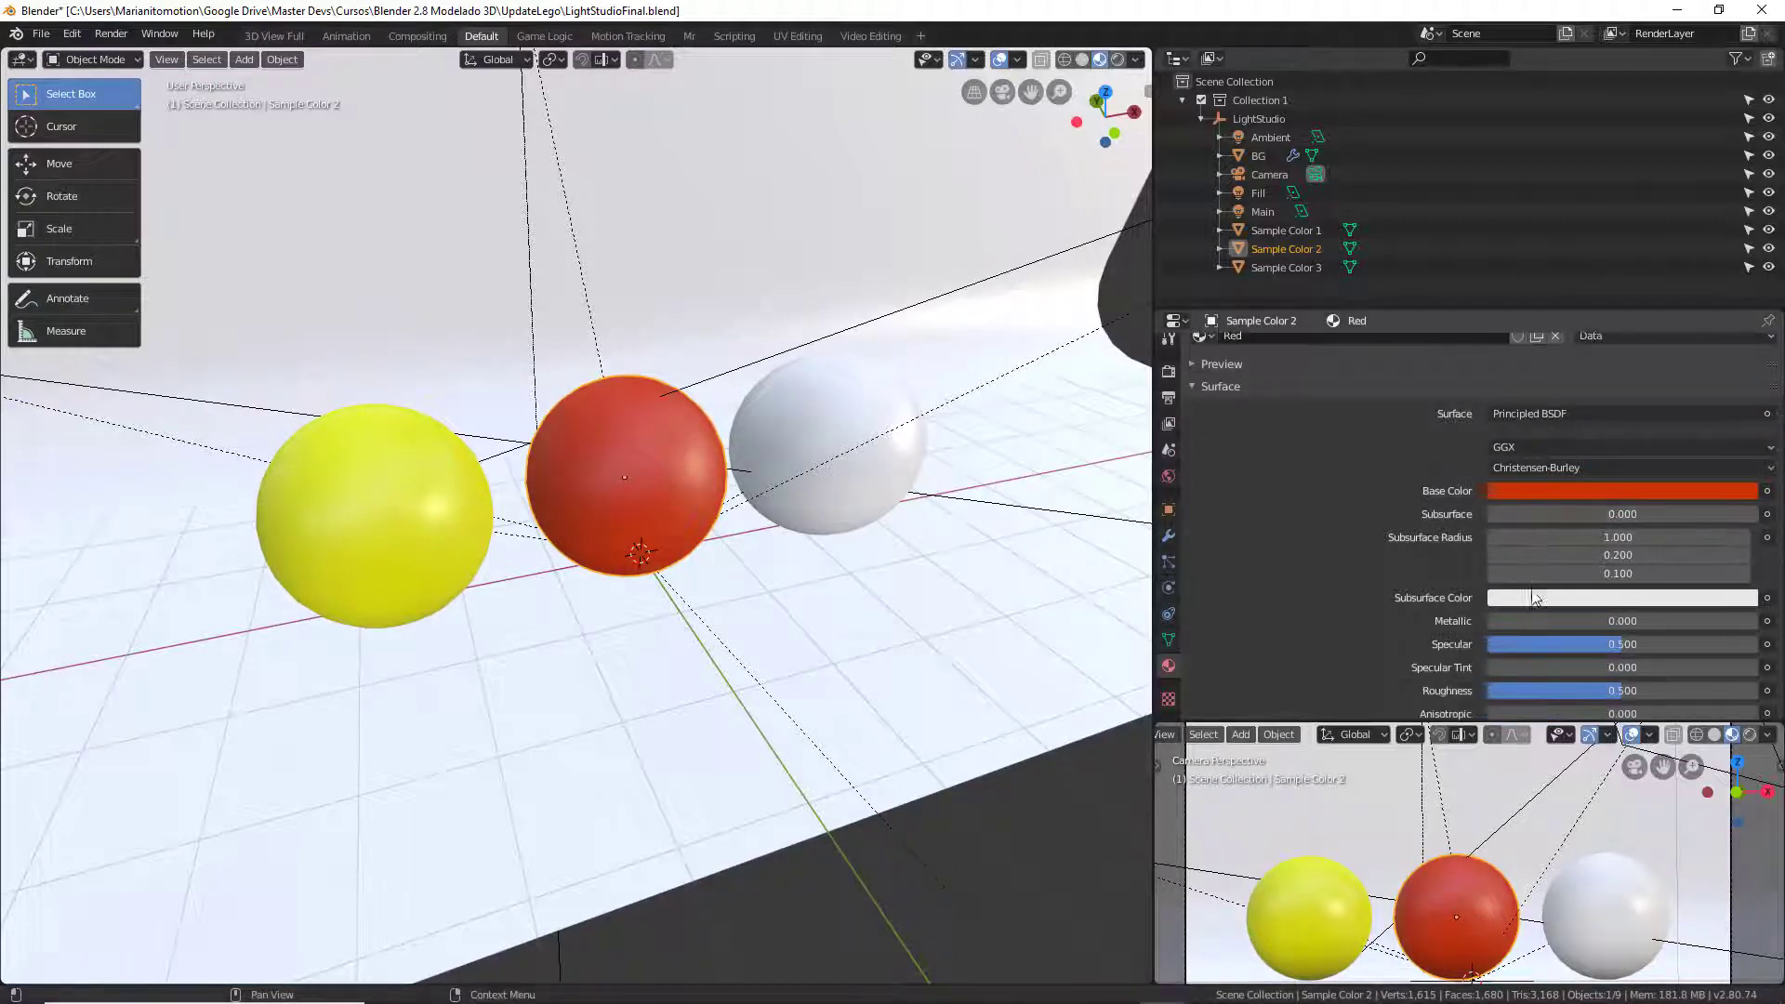
click(1592, 689)
key(Return)
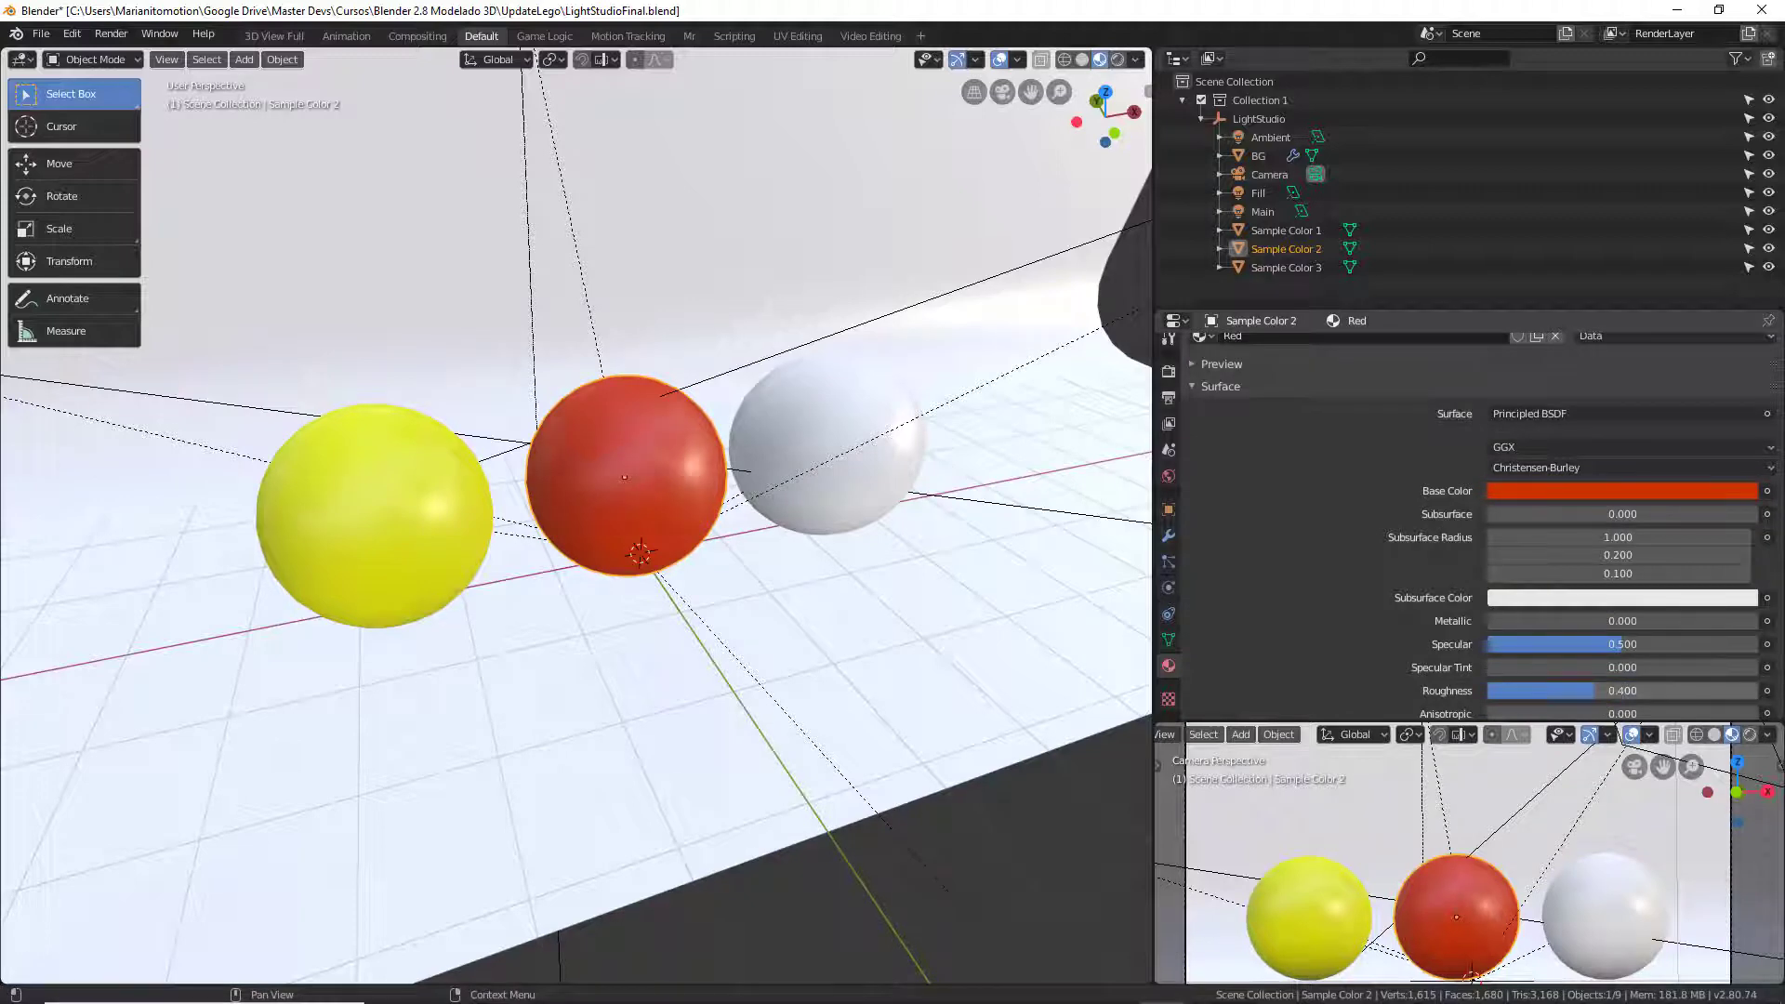
scroll(1293, 367, up, 2)
click(834, 400)
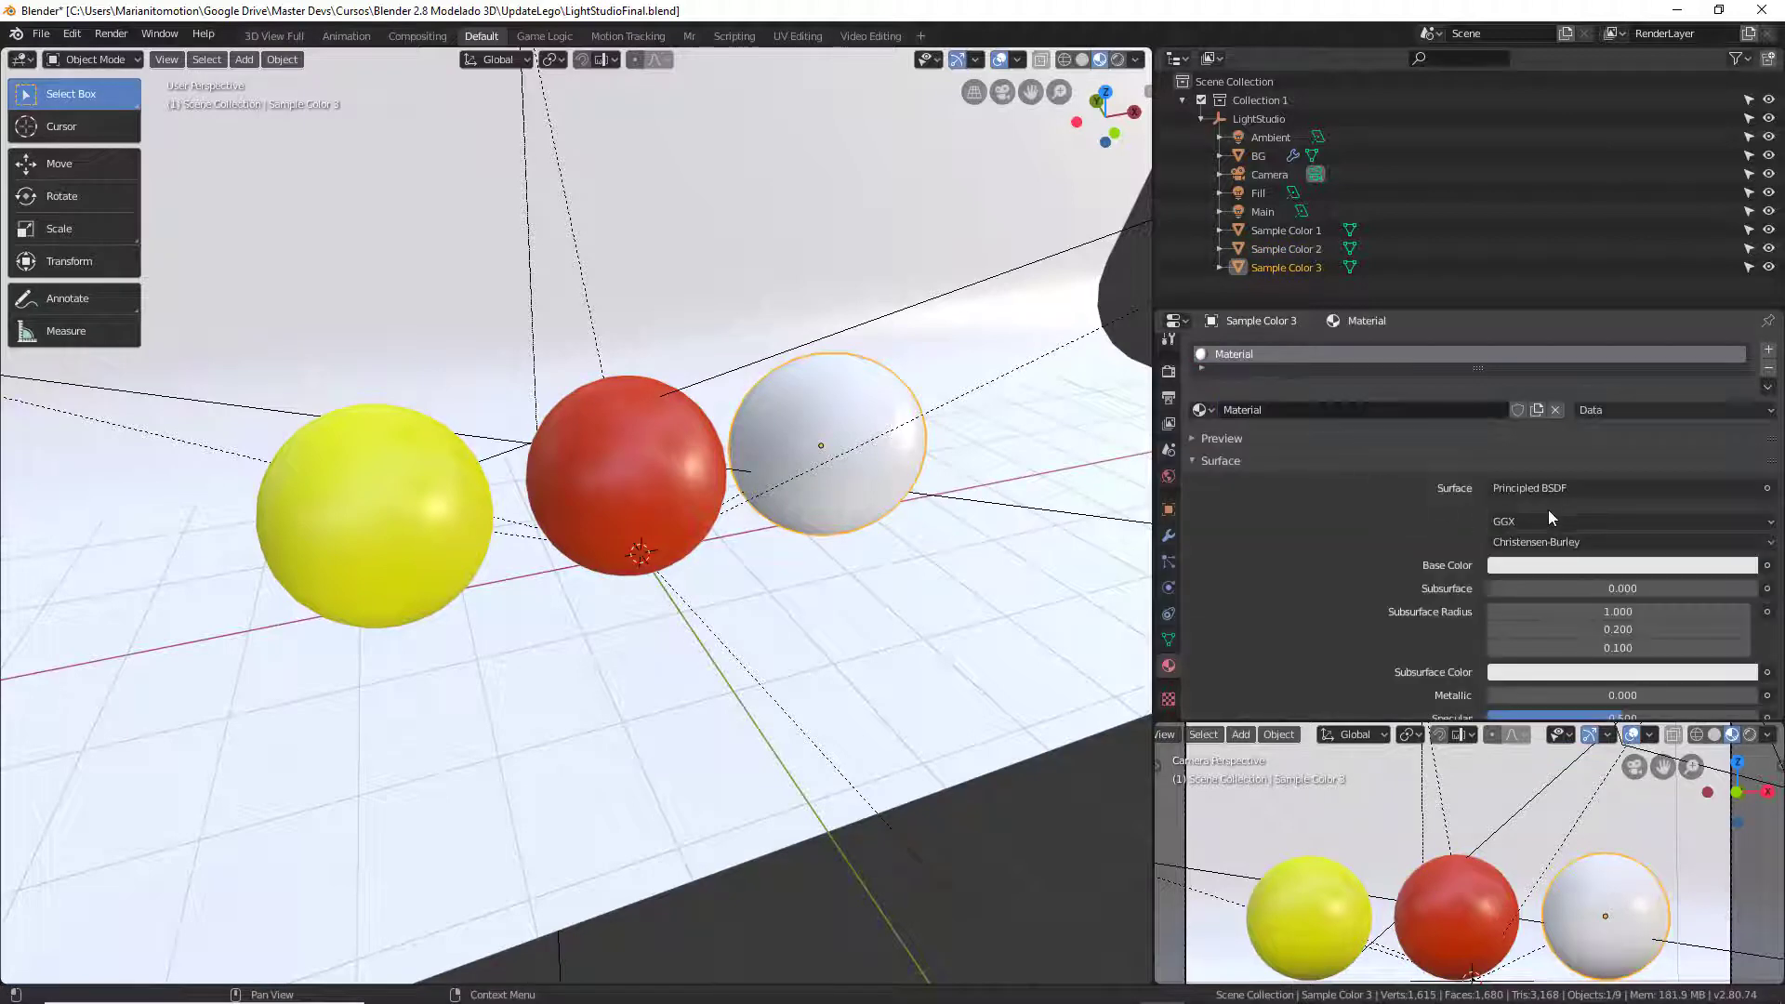
Step: Set the third sphere's Base Color to a fully saturated, darkened blue
scroll(1547, 502, down, 2)
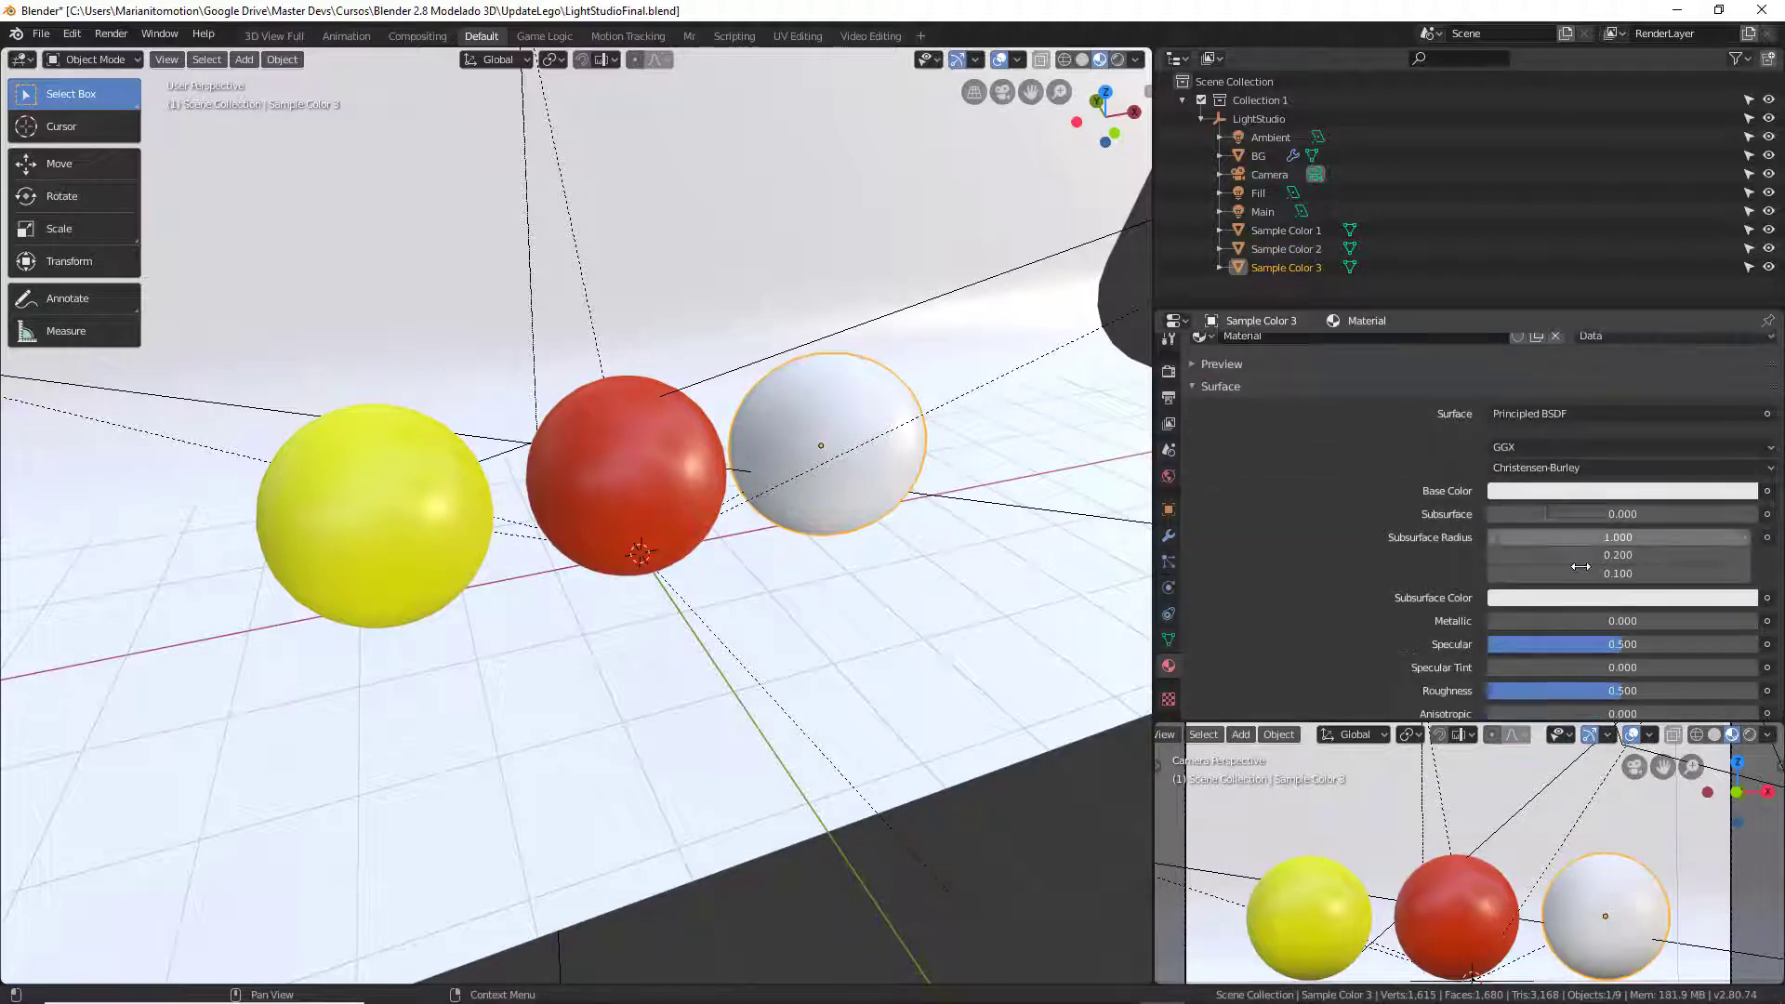
click(1630, 491)
click(1700, 287)
drag(1700, 286, 1726, 265)
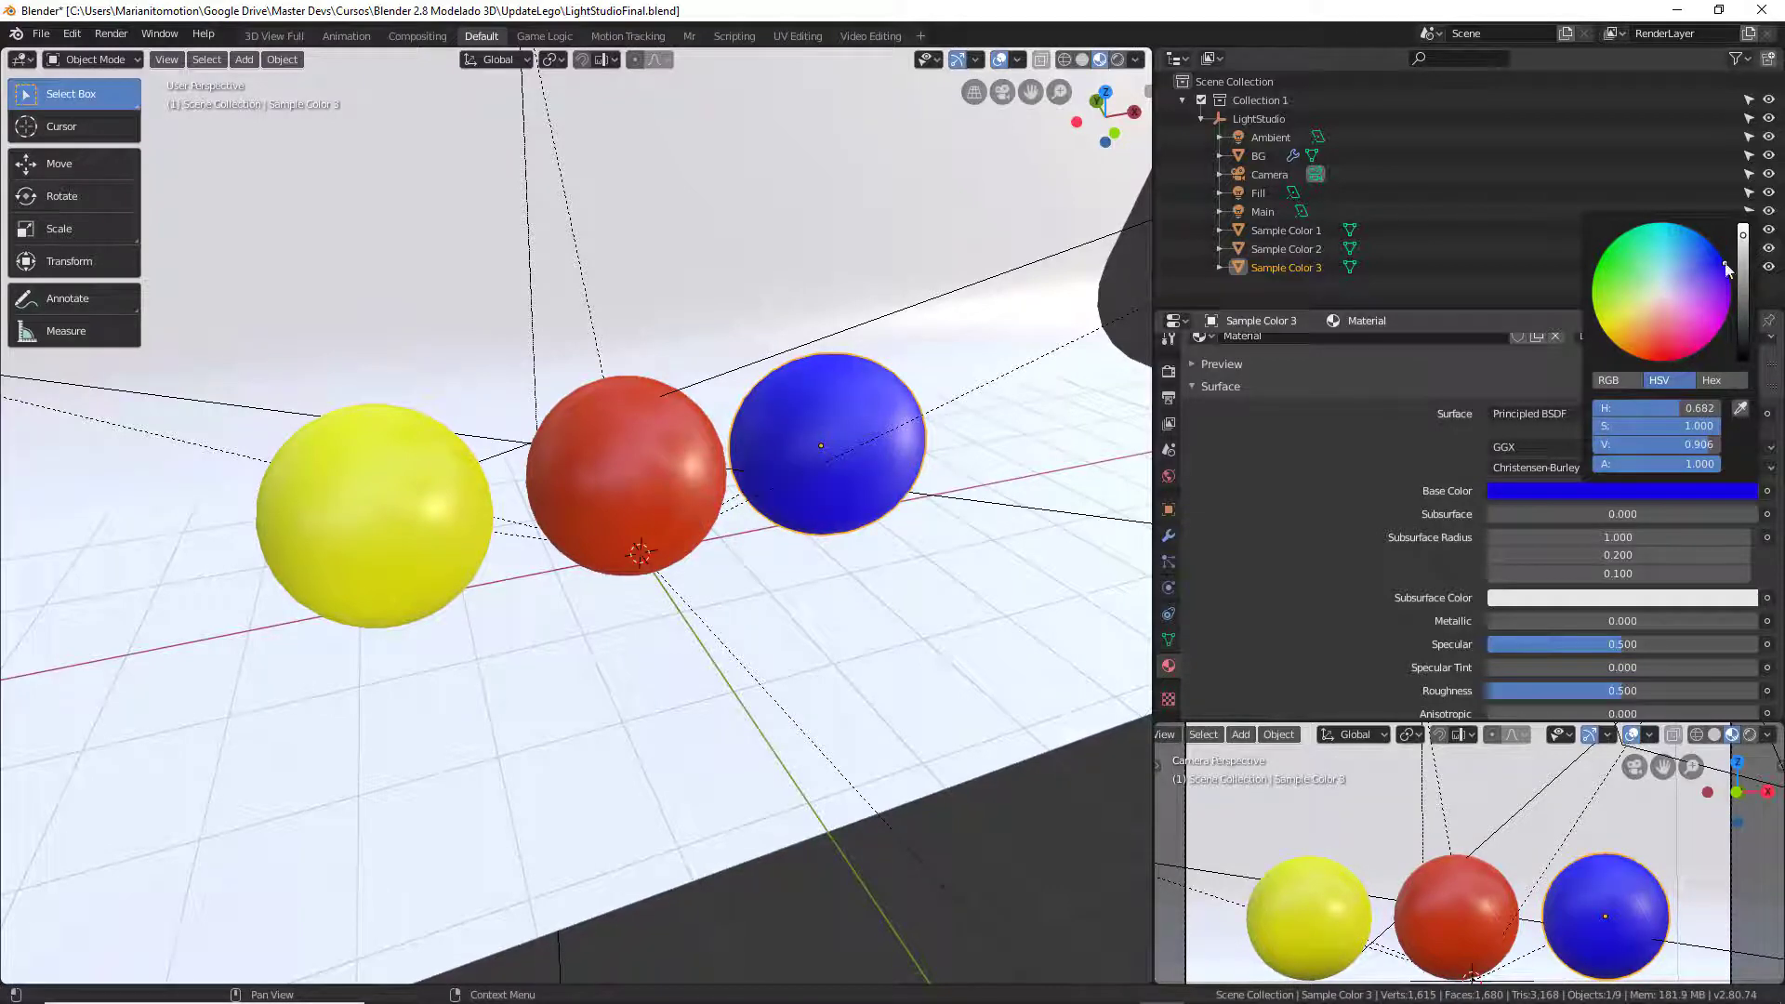
drag(1742, 234, 1743, 269)
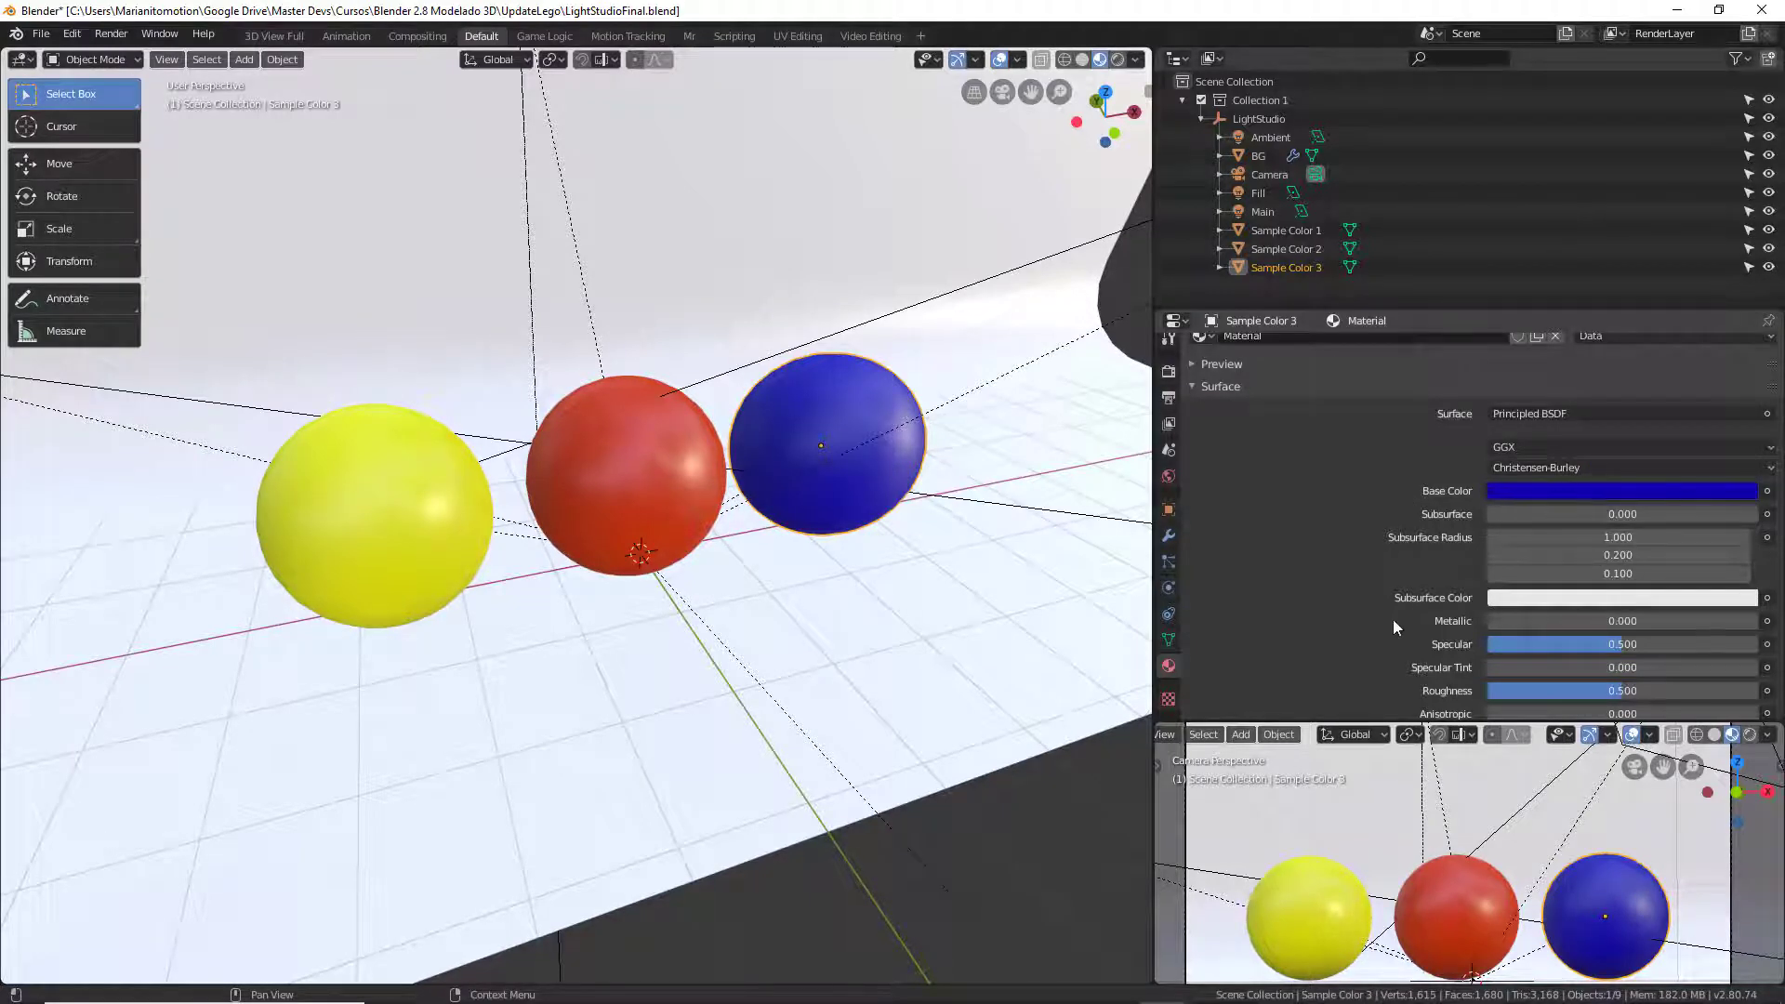
Step: Set the blue material's Roughness to 0.400 and orbit to a frontal view of the spheres
click(1619, 688)
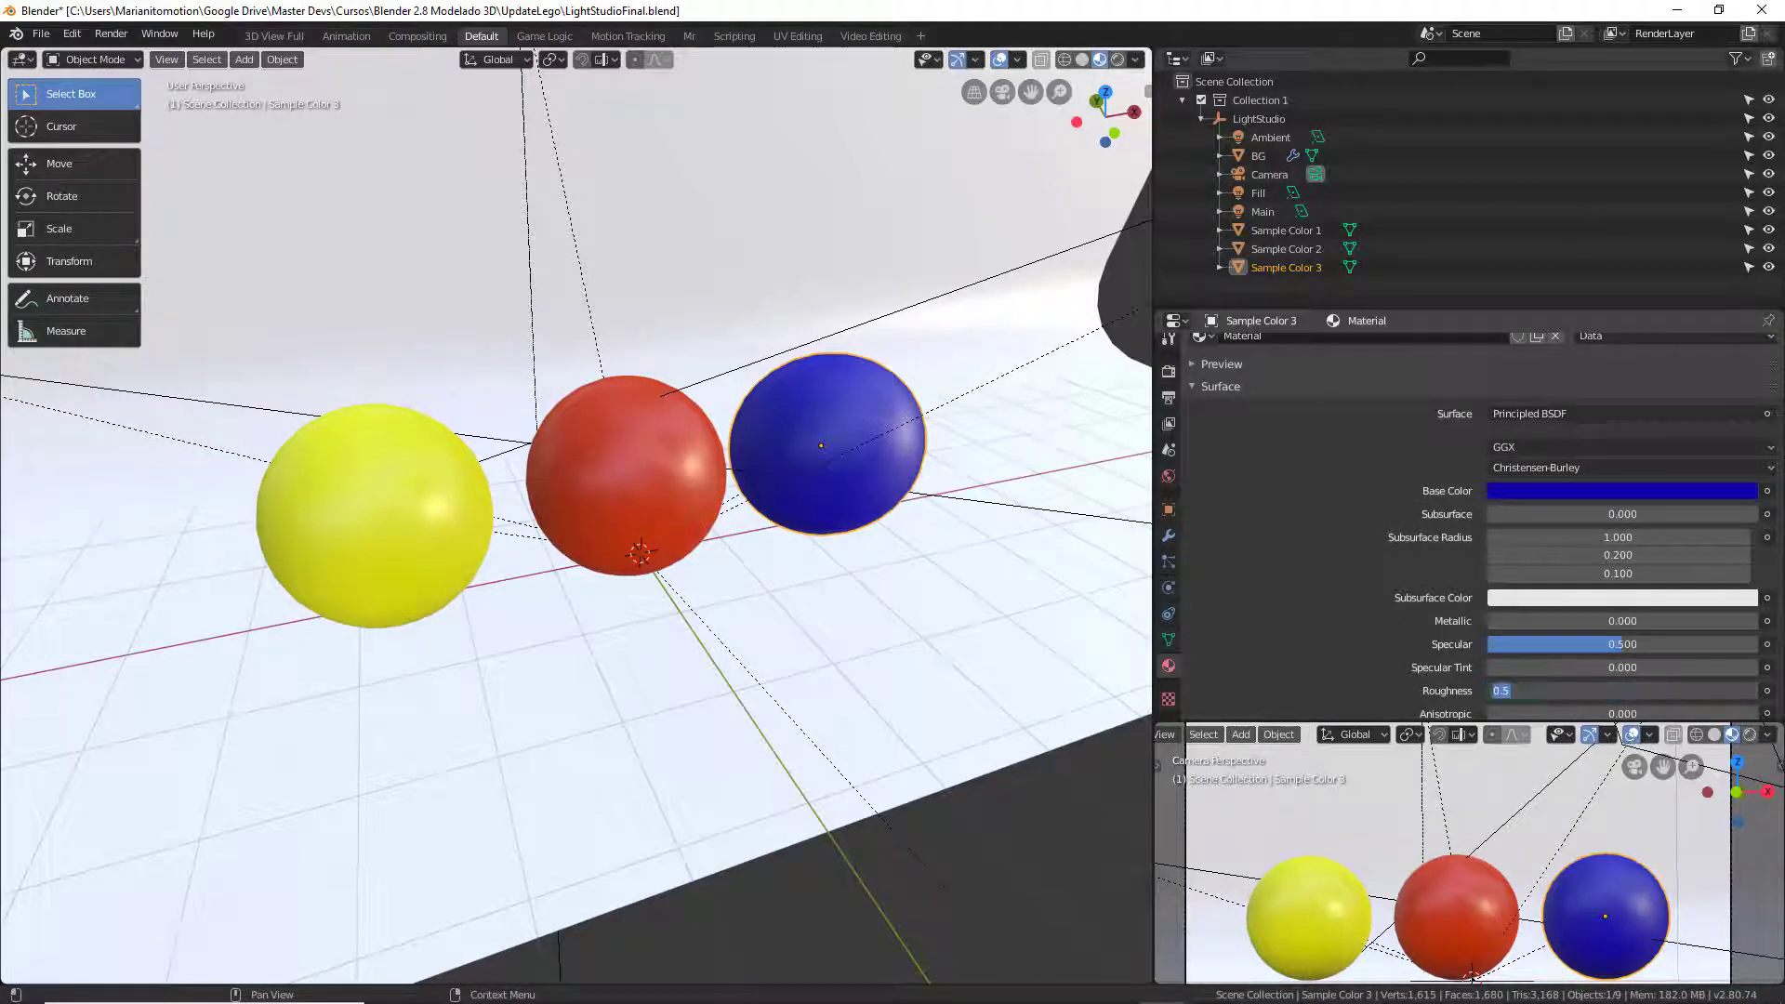
text(0.4)
key(Return)
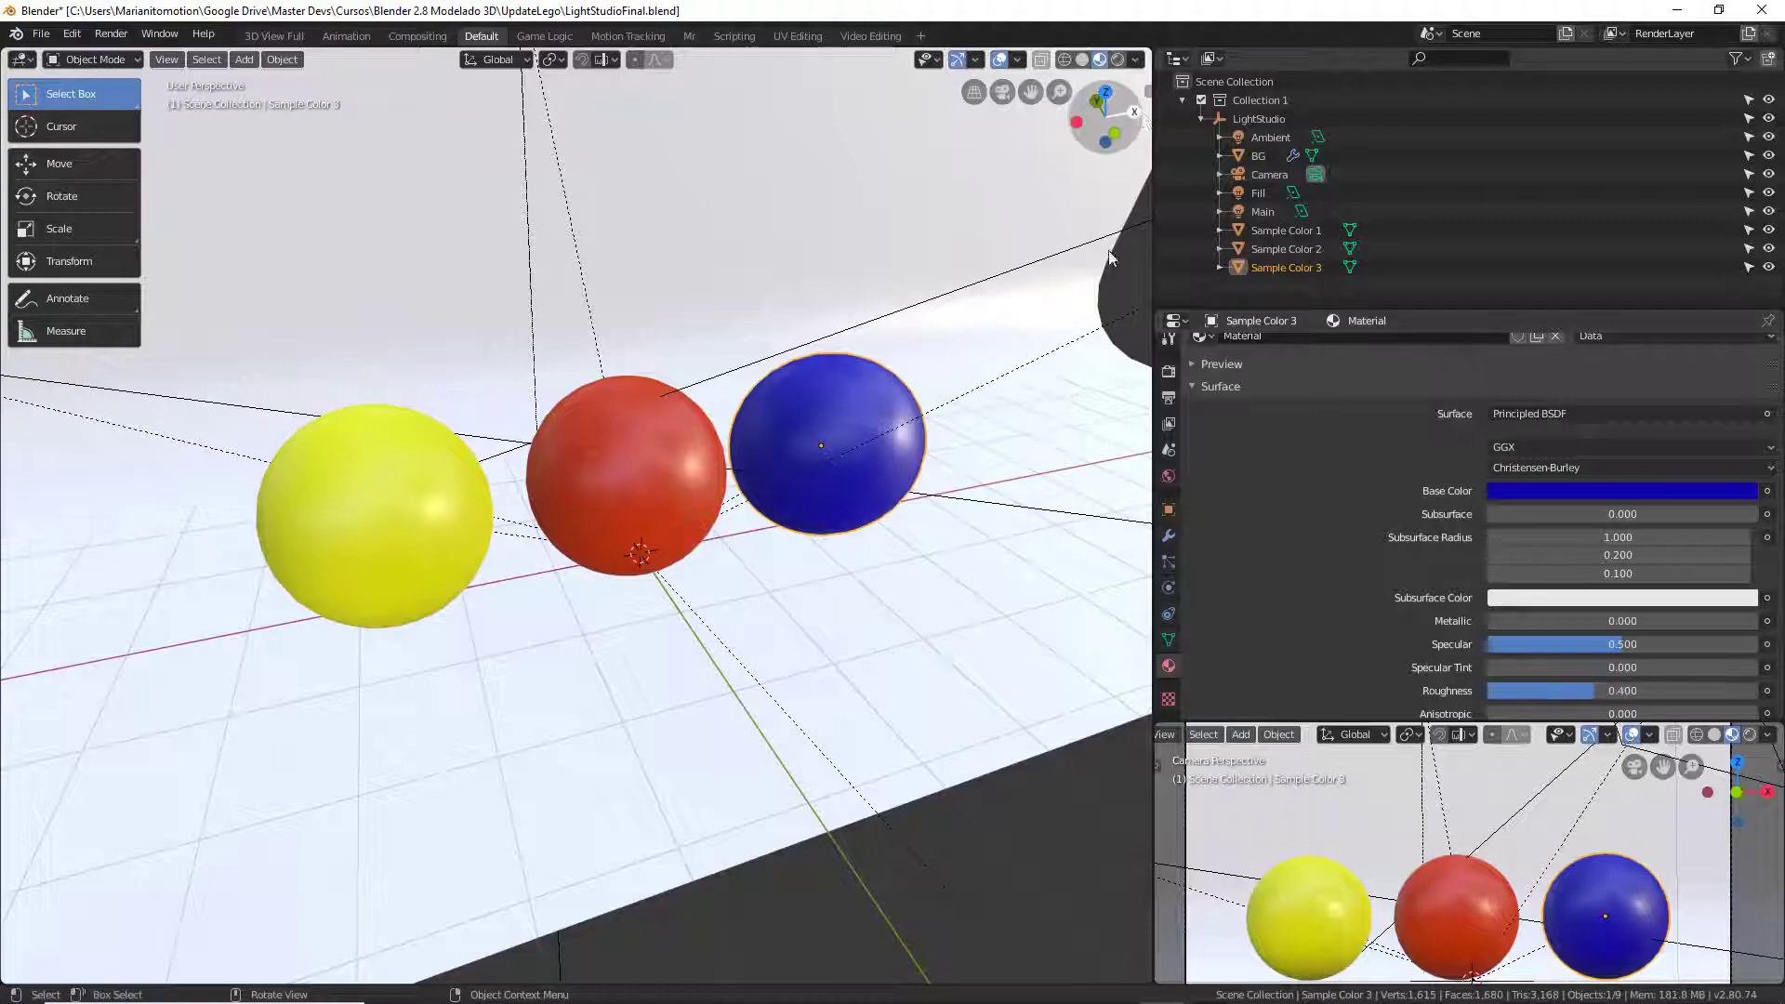
middle_drag(934, 547, 828, 527)
mouse_move(924, 558)
middle_down()
mouse_move(1017, 514)
mouse_move(816, 518)
mouse_move(1042, 502)
mouse_move(846, 525)
mouse_move(569, 488)
mouse_move(880, 514)
middle_up()
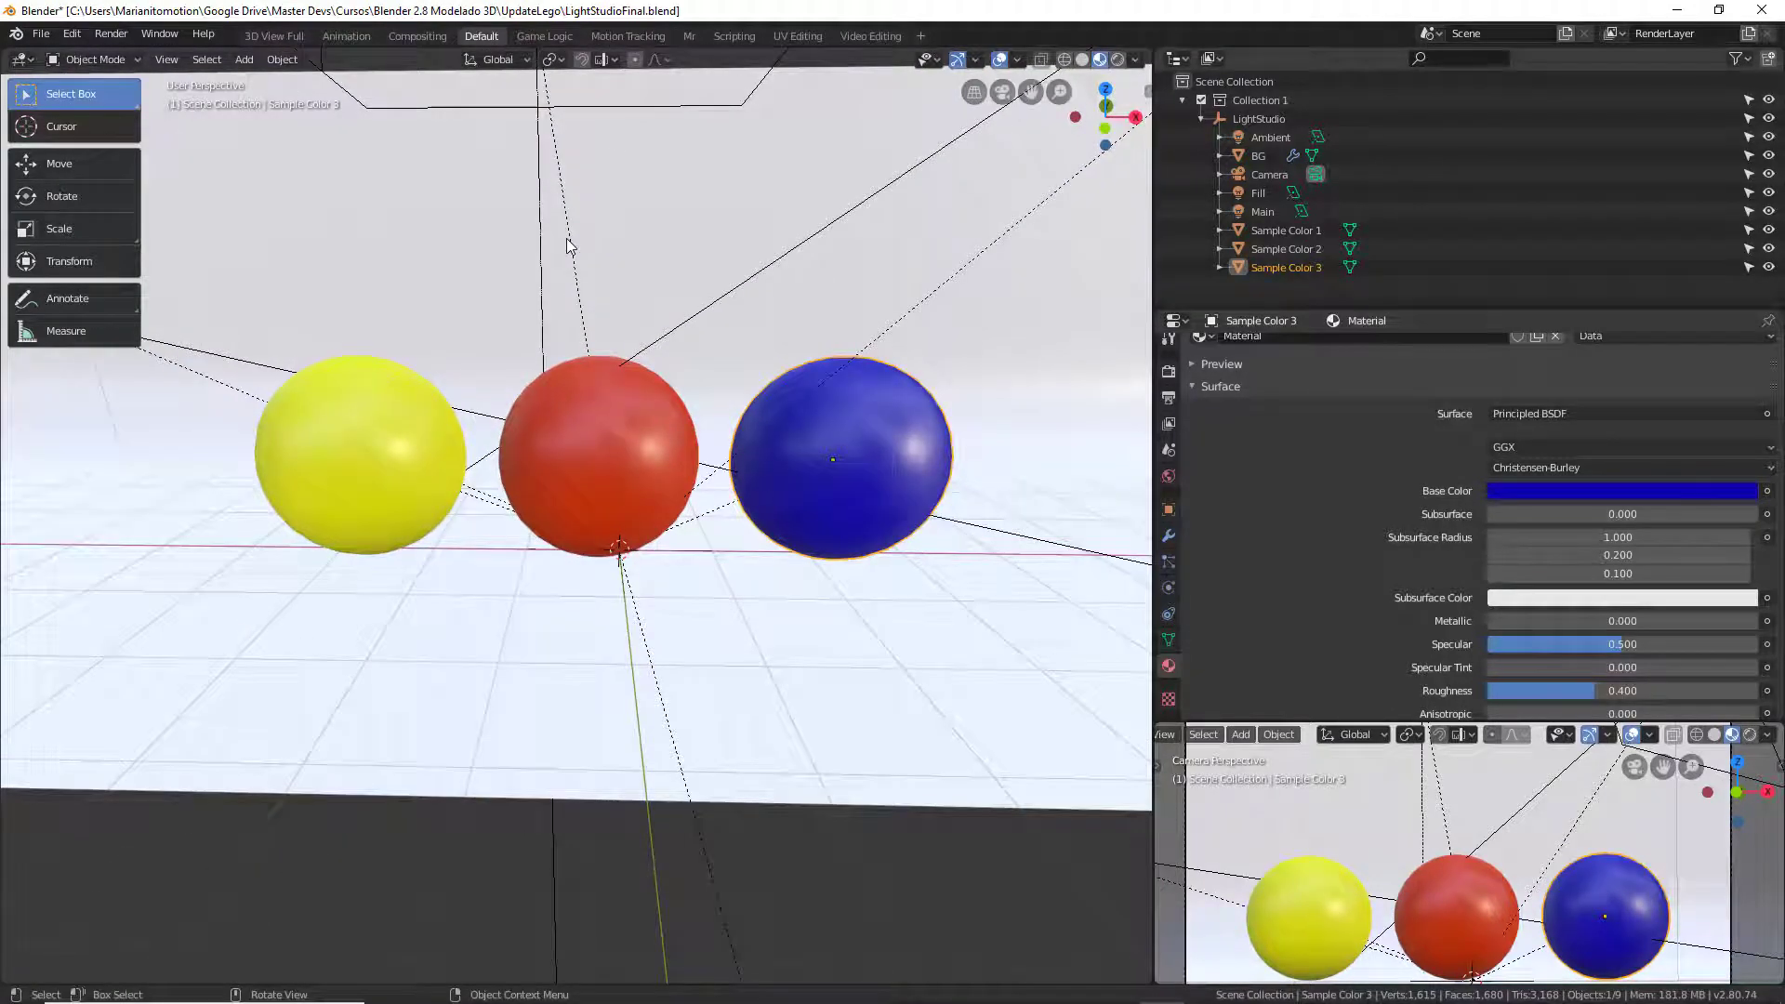
Step: Render the final image of the yellow, red and blue spheres with F12
key(F12)
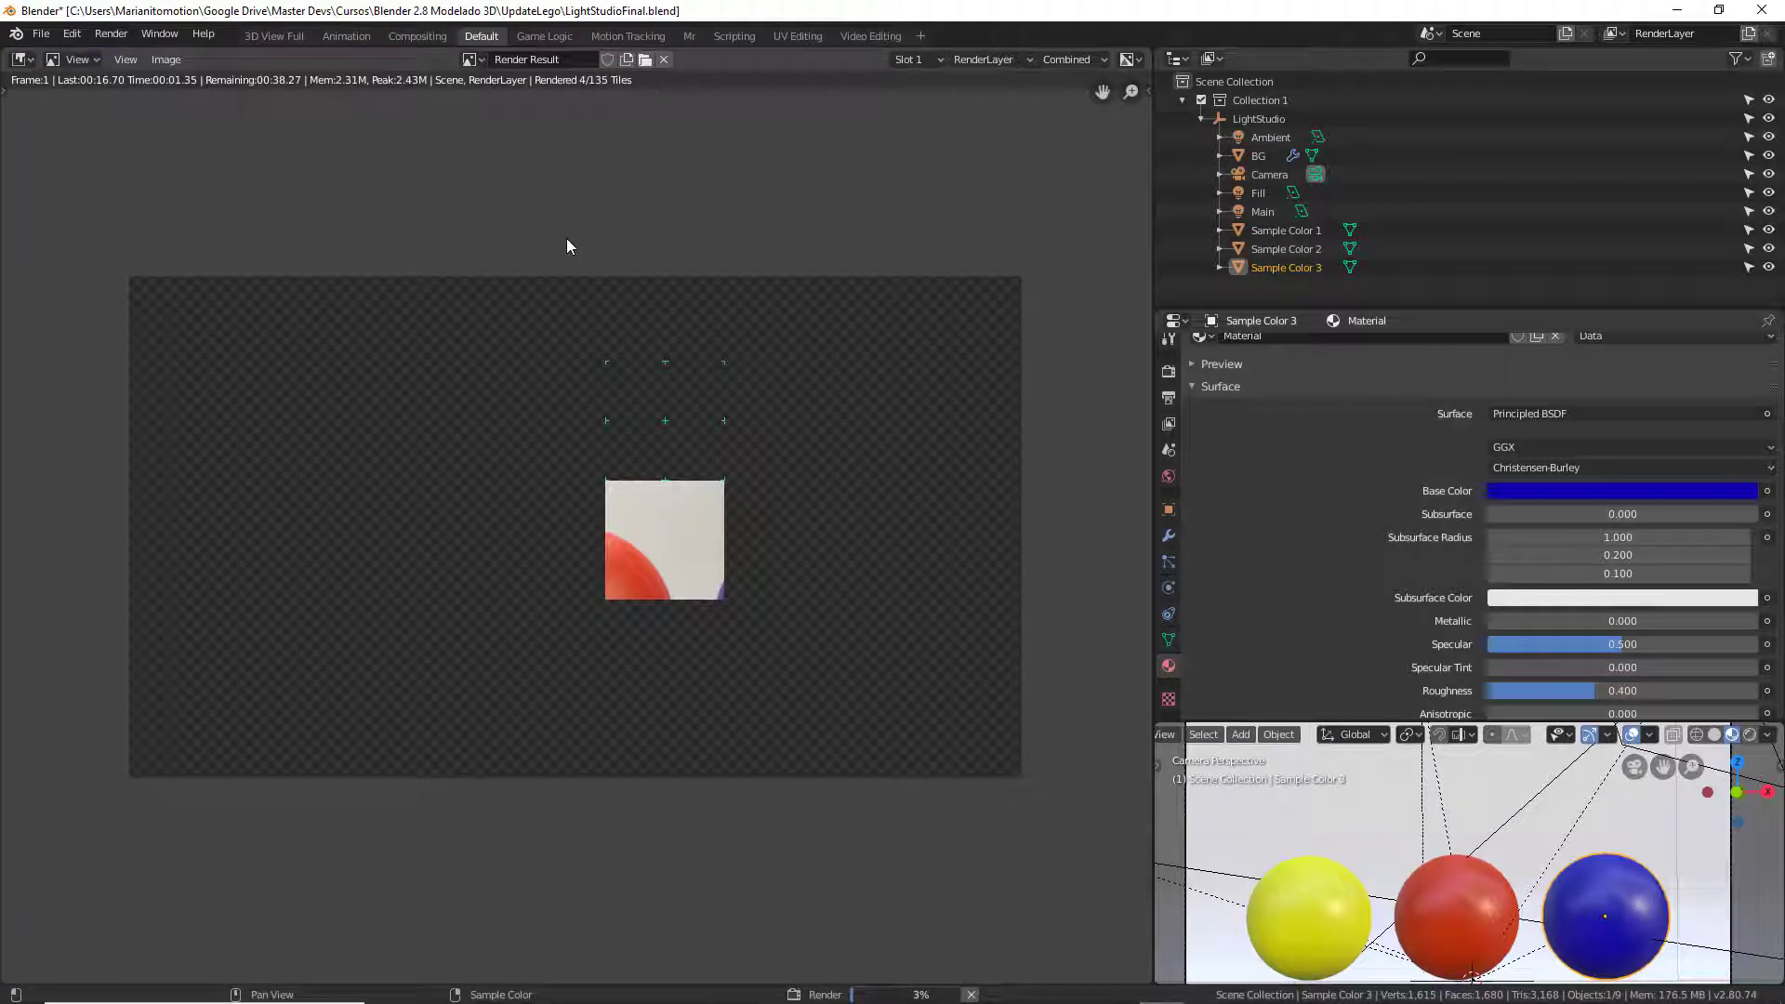